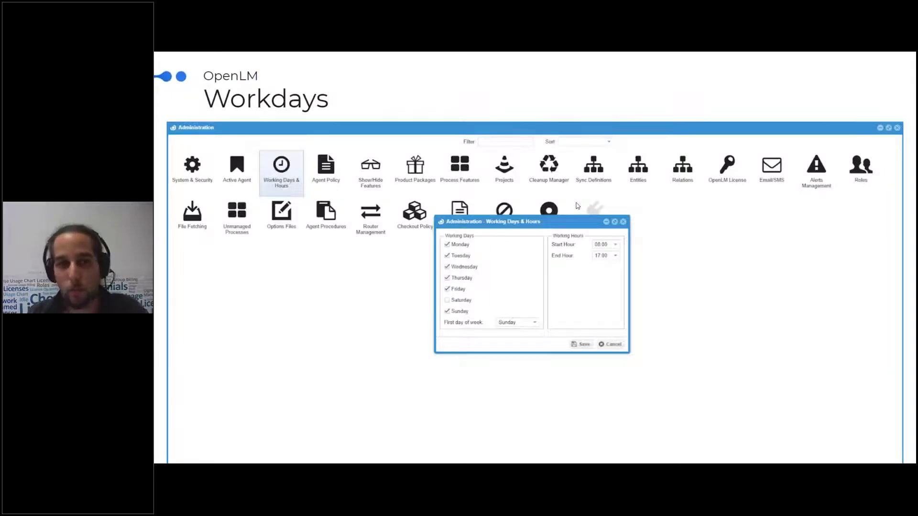
Step: Step the slideshow to the Privacy Policy slide, exit full-screen, and switch to the OpenLM License Usage chart
click(558, 207)
click(558, 207)
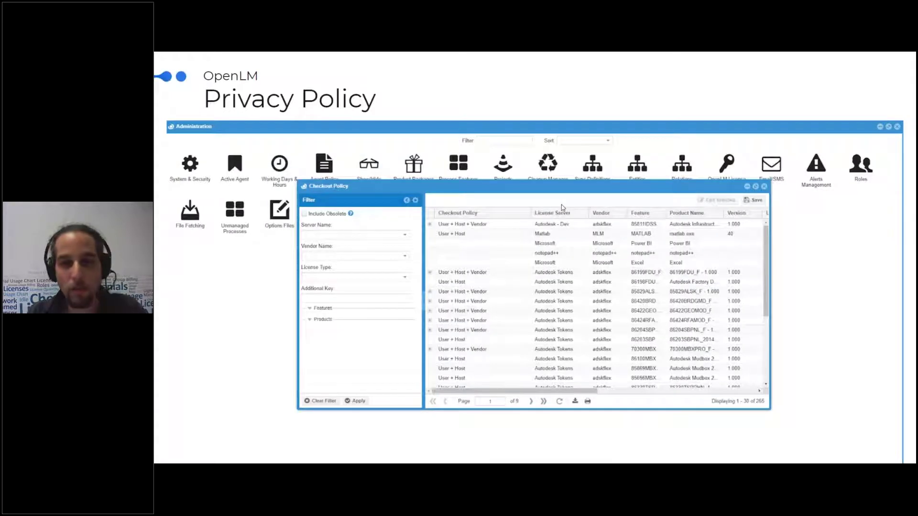
click(564, 210)
key(Left)
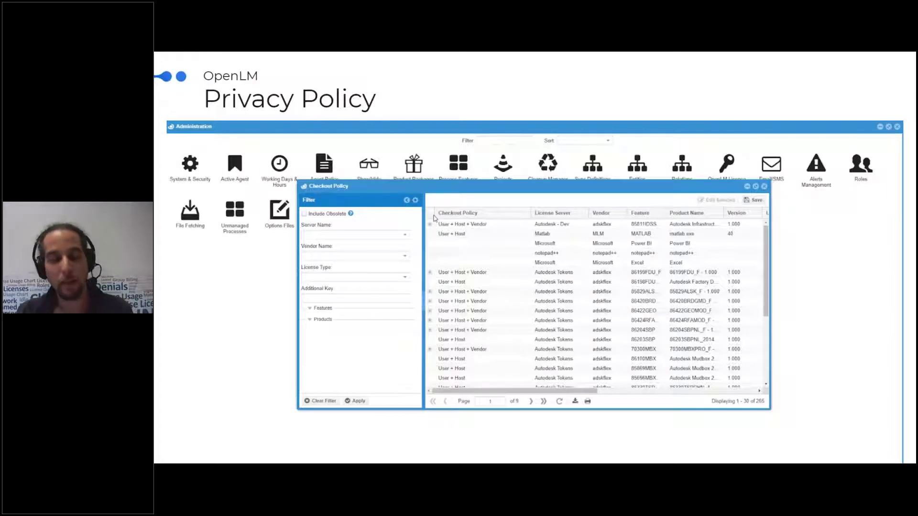
key(Escape)
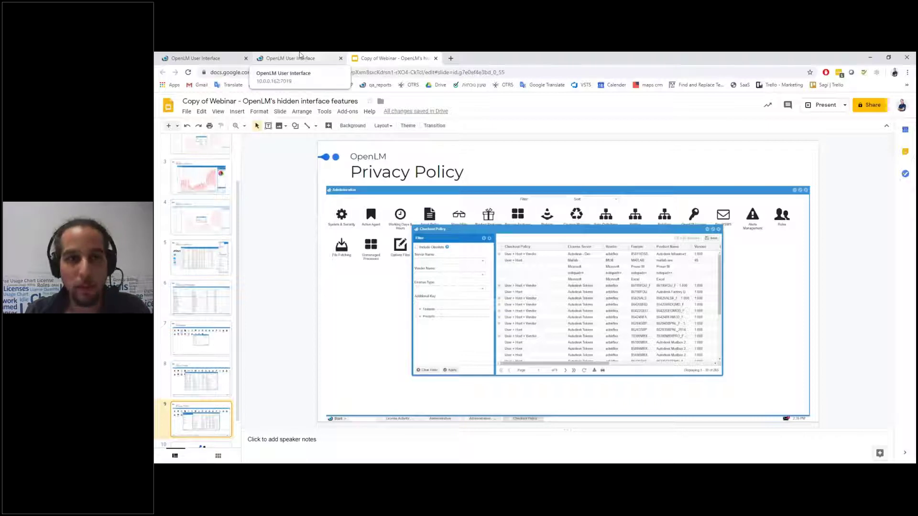
click(286, 58)
click(201, 59)
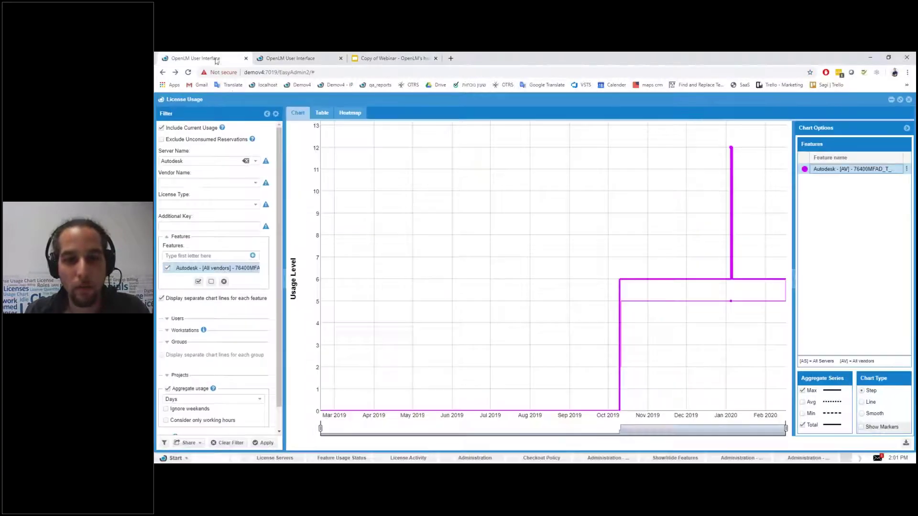
Step: Switch to the second OpenLM session showing Server_2's 64400AMECH_PP_F usage against 70 licenses
click(289, 59)
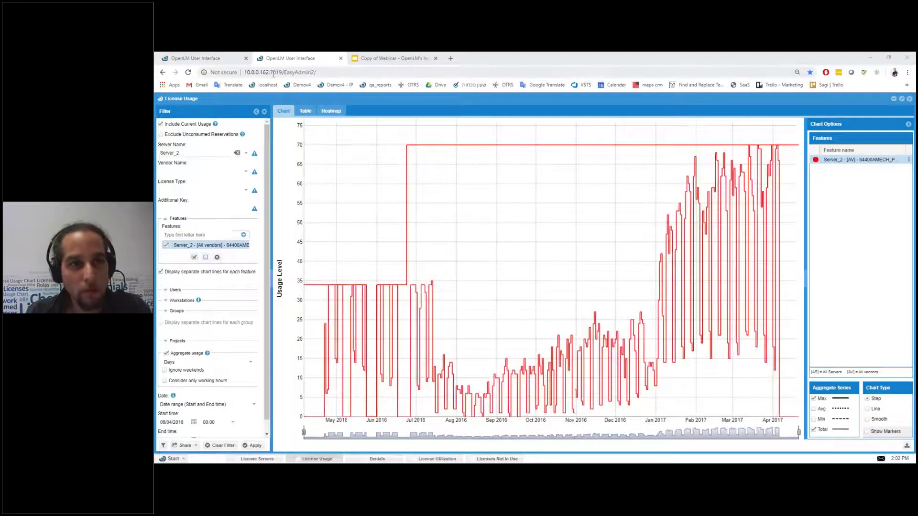
click(201, 58)
click(263, 74)
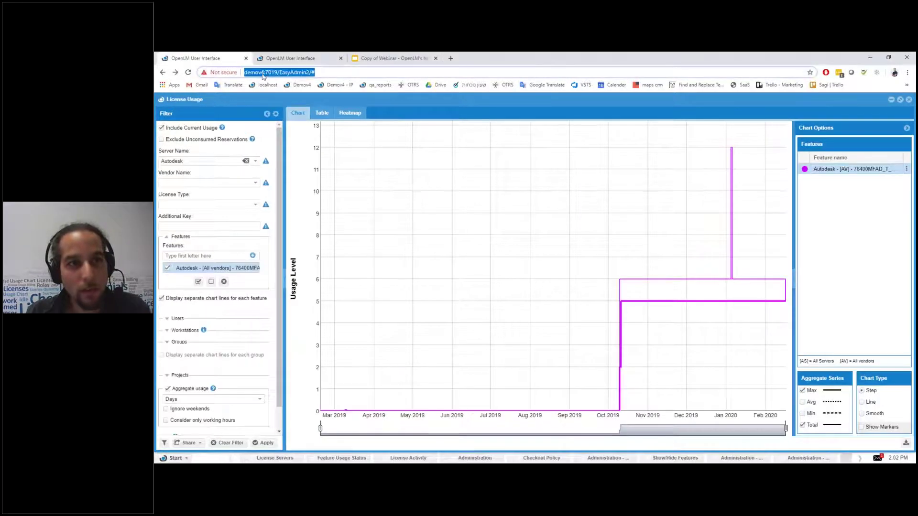
click(260, 74)
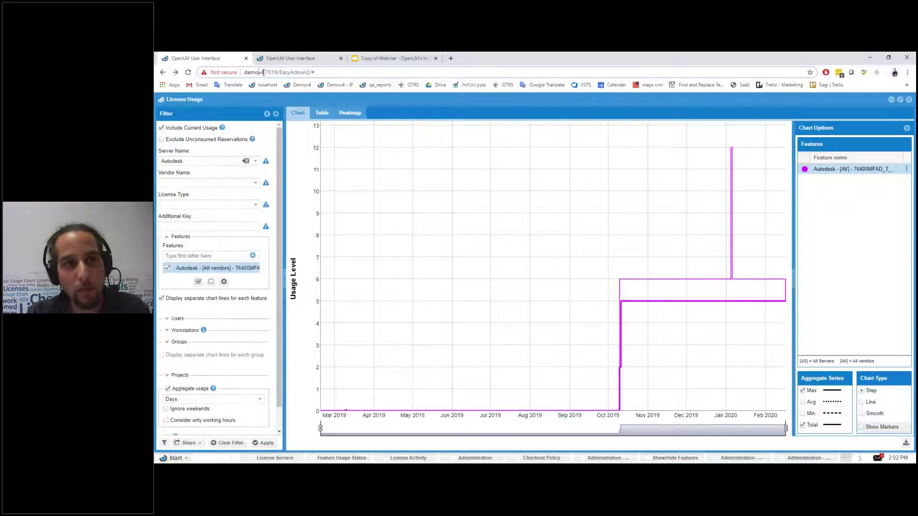
double_click(264, 72)
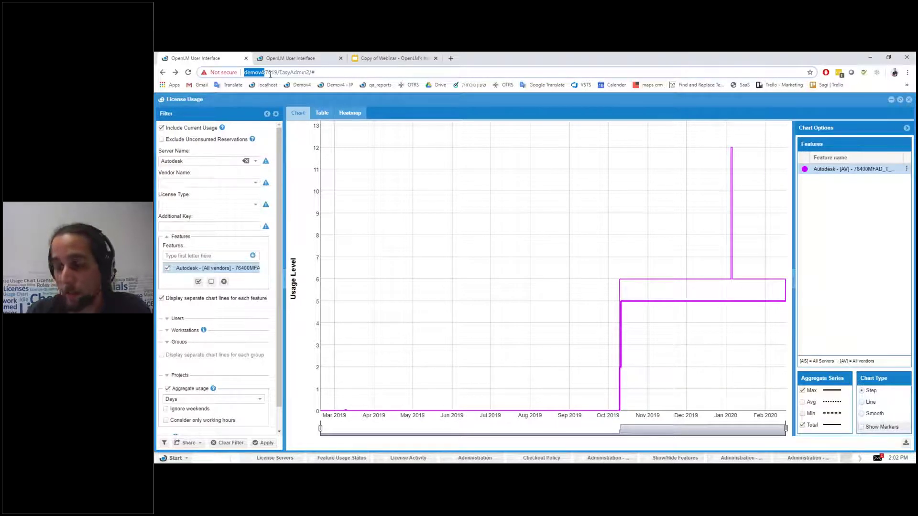
click(268, 73)
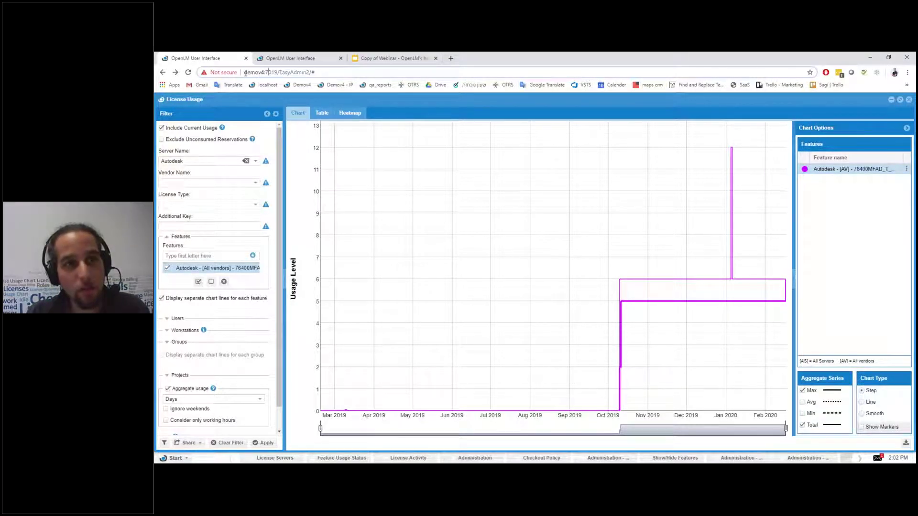
drag(245, 73, 255, 72)
click(261, 73)
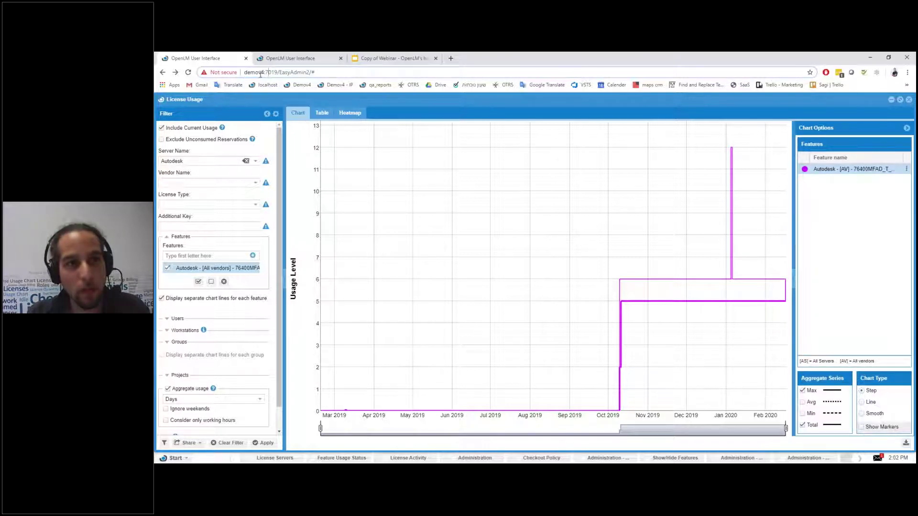
double_click(263, 72)
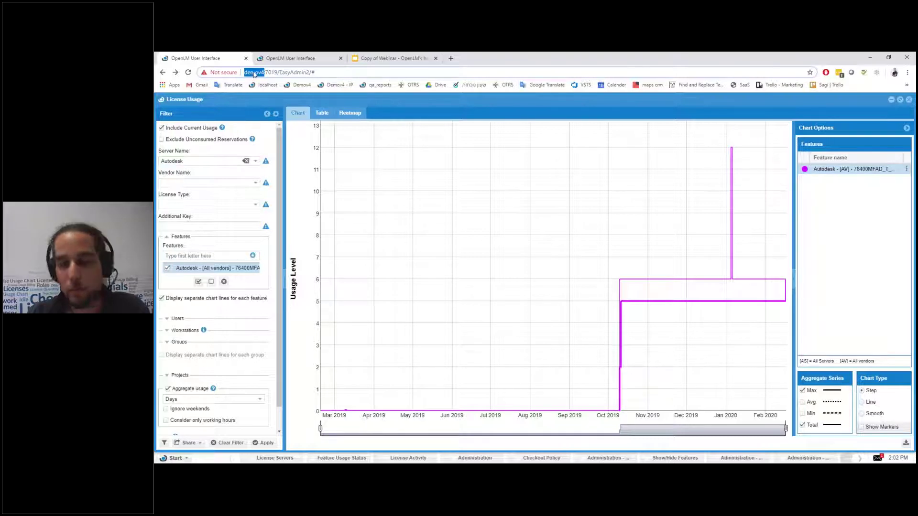
click(263, 73)
double_click(271, 72)
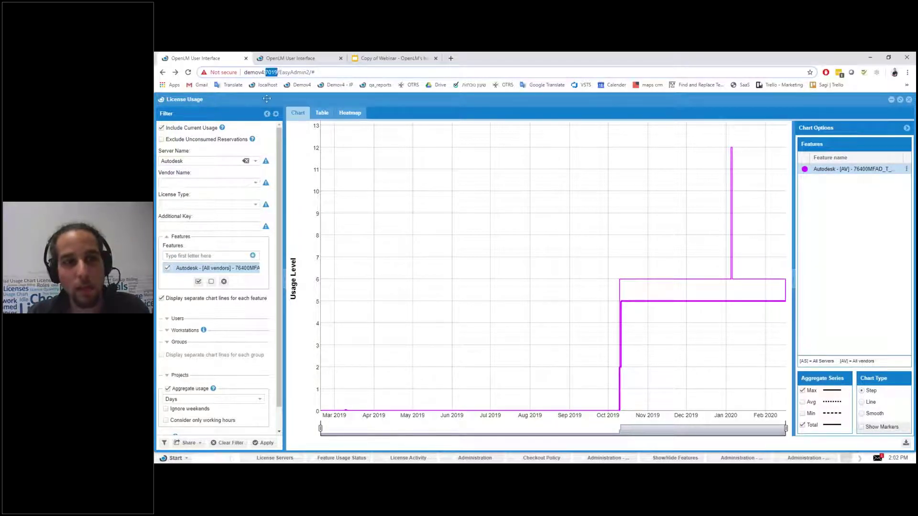
click(272, 73)
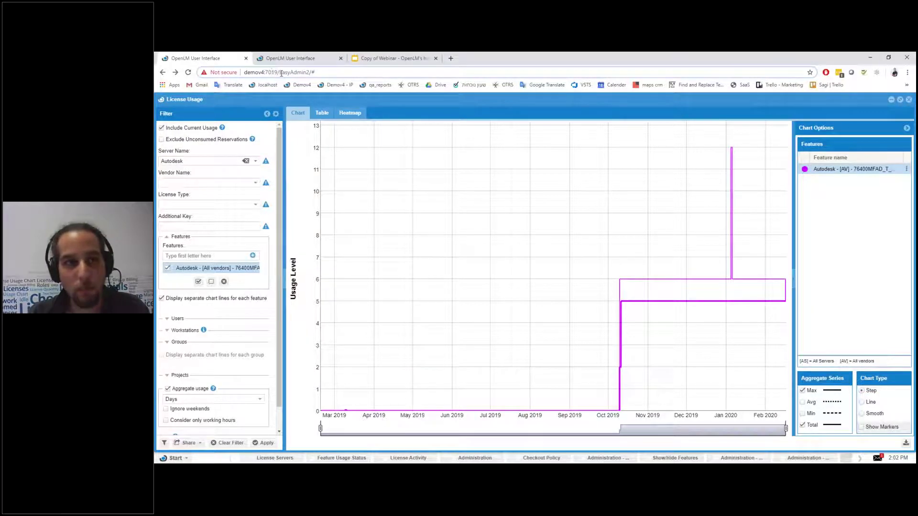
double_click(254, 72)
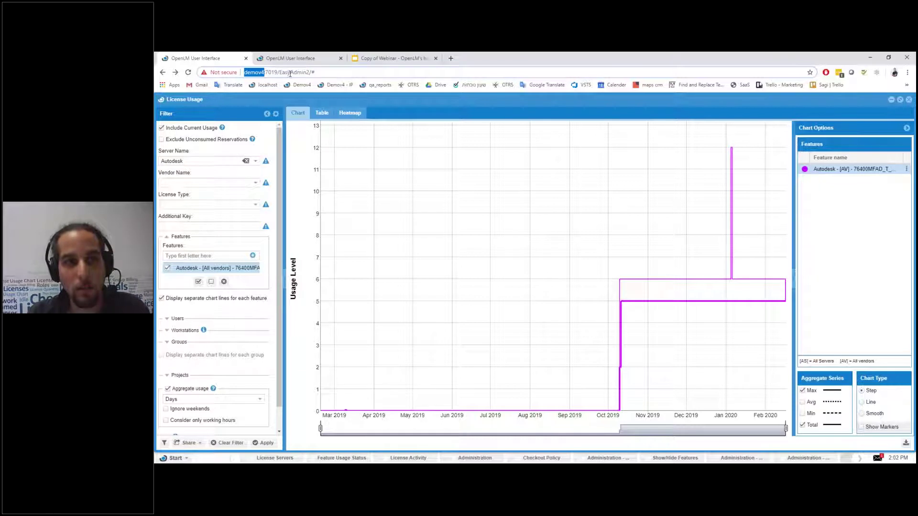
double_click(271, 72)
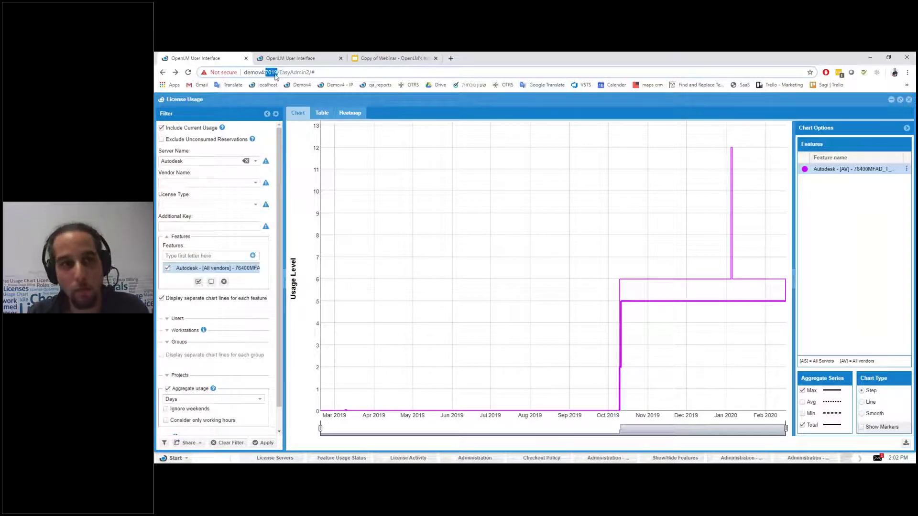
double_click(294, 73)
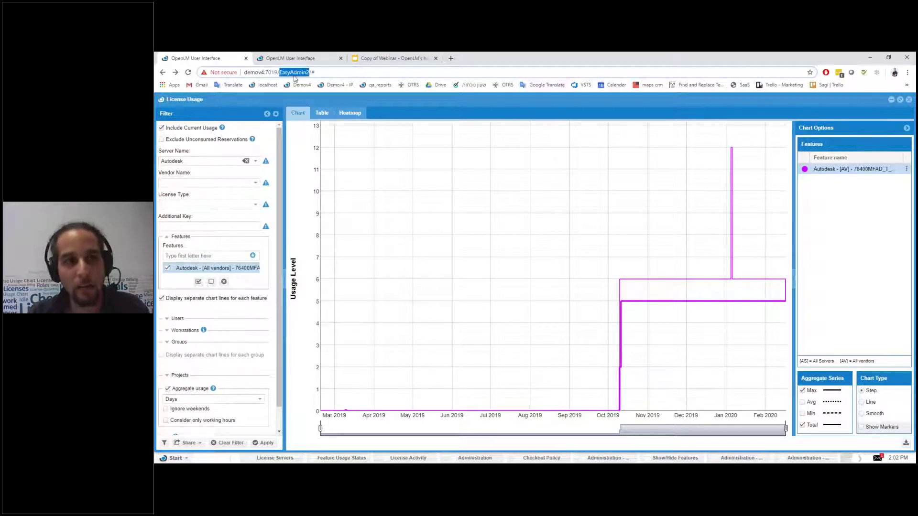
click(322, 72)
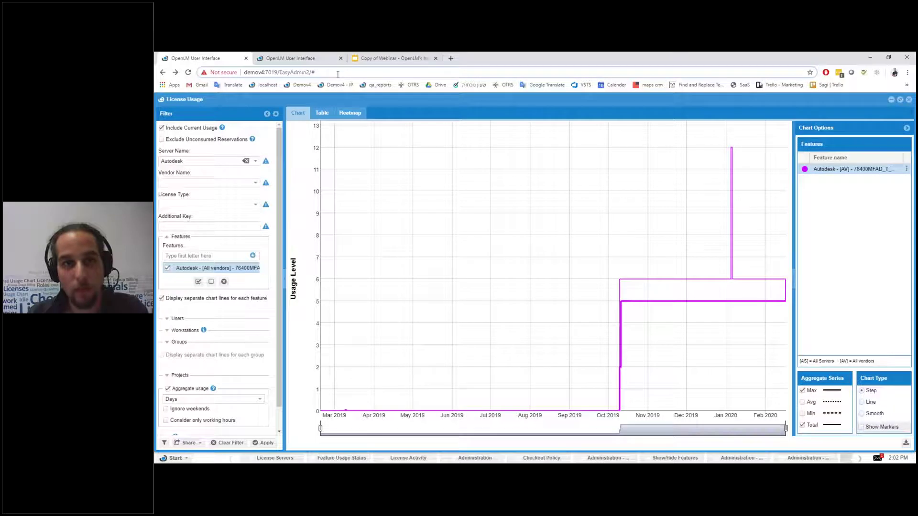
click(326, 104)
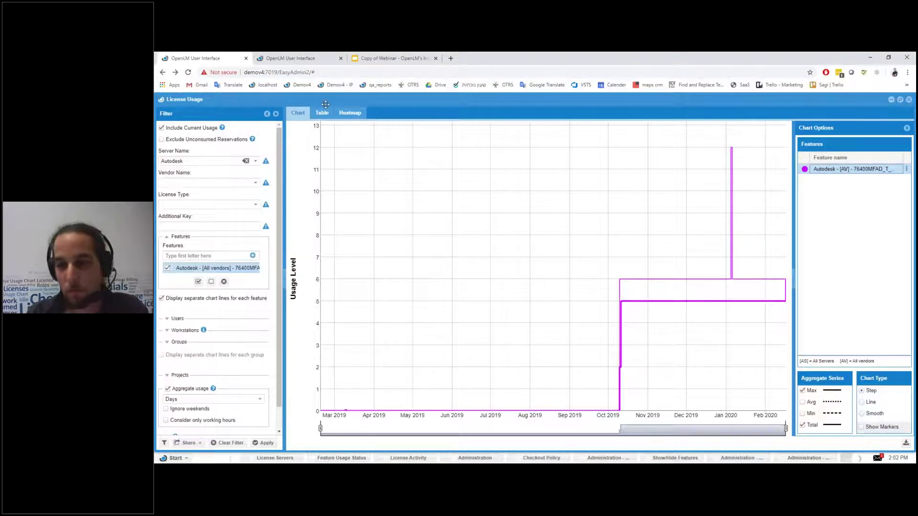
click(309, 58)
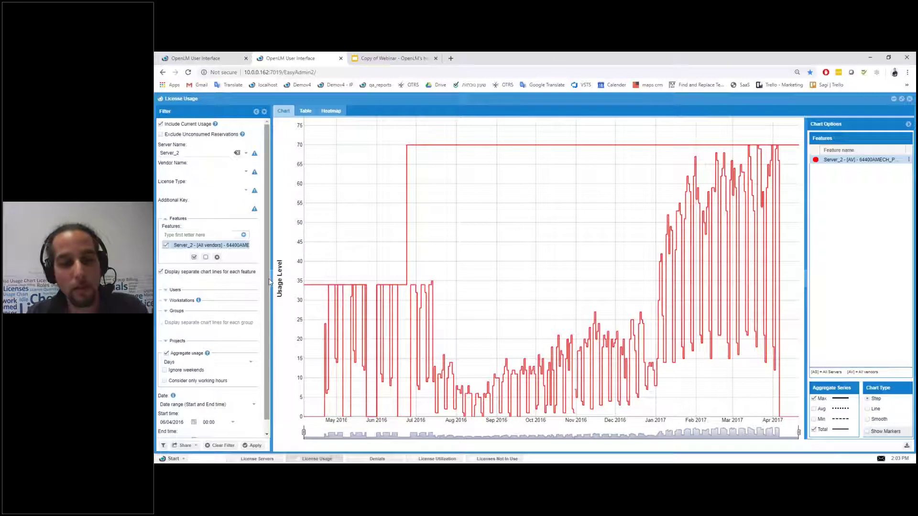
Step: Change the filter Start time to 06/05/2016 and End time to 21/02/2017, then apply
scroll(268, 284, down, 1)
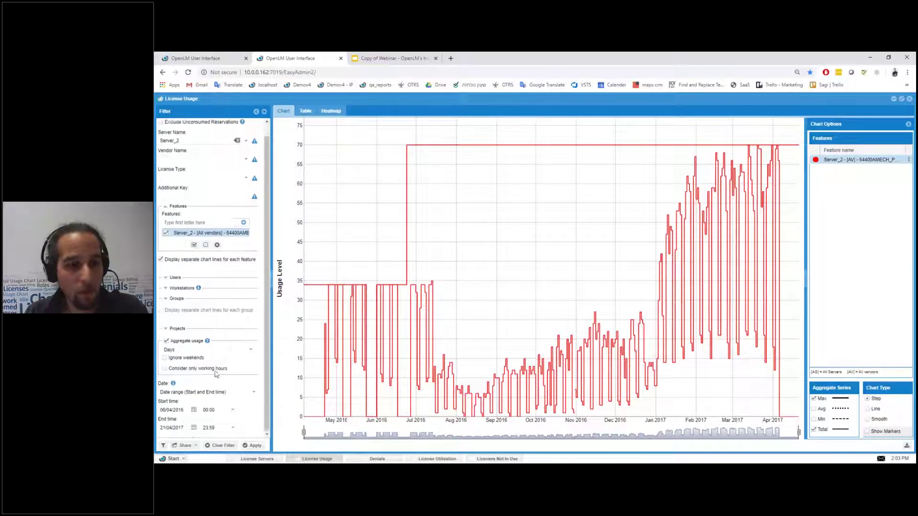
click(170, 410)
key(BackSpace)
text(5)
click(171, 427)
key(BackSpace)
text(2)
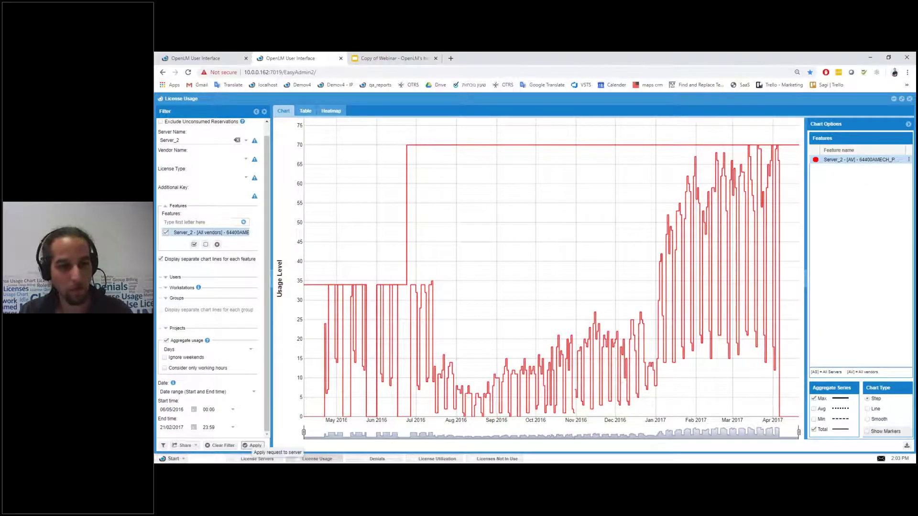
click(252, 445)
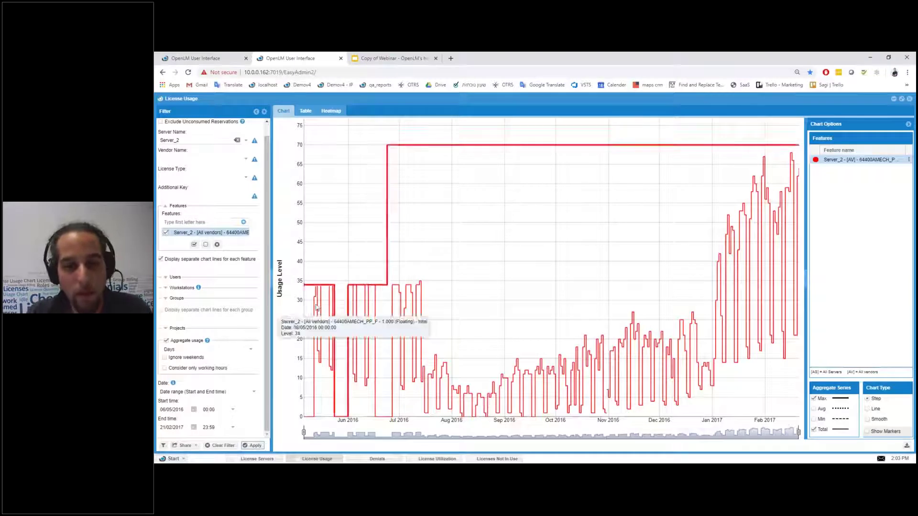
Step: Check the server name list, keeping Server_2 selected
scroll(183, 150, up, 1)
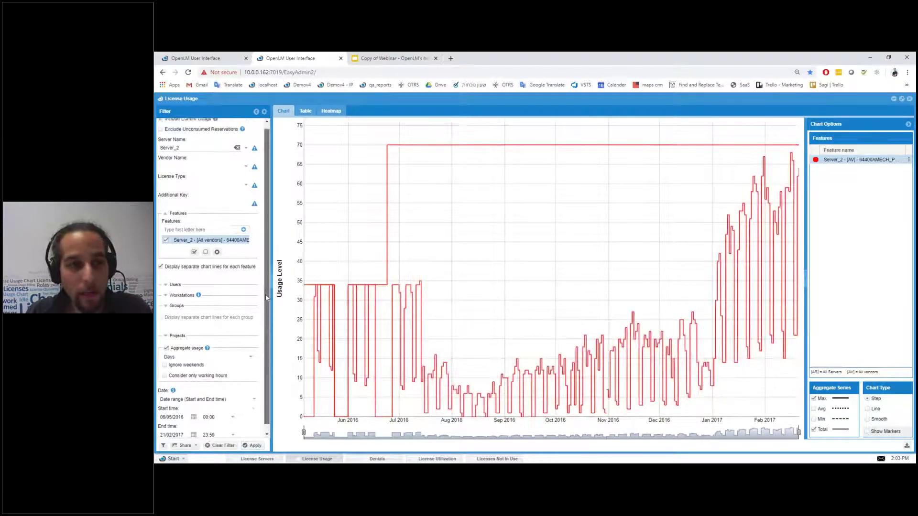
click(176, 152)
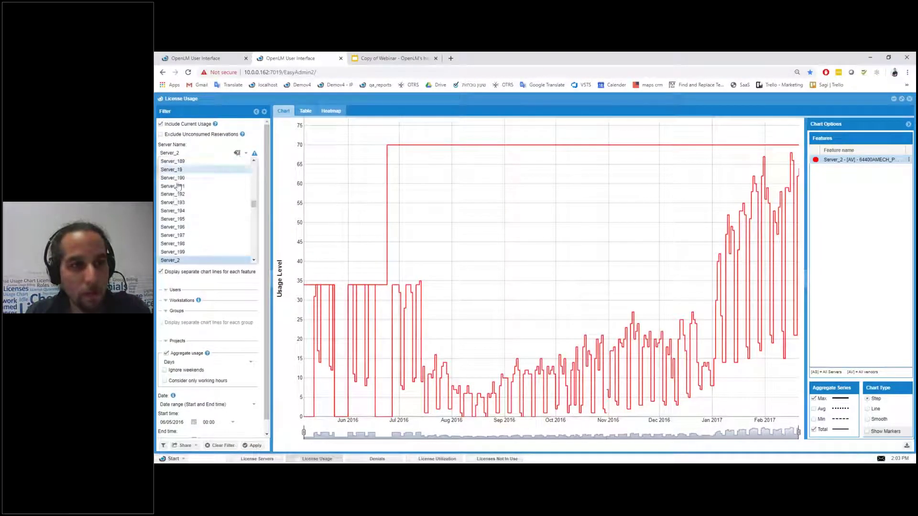
click(265, 231)
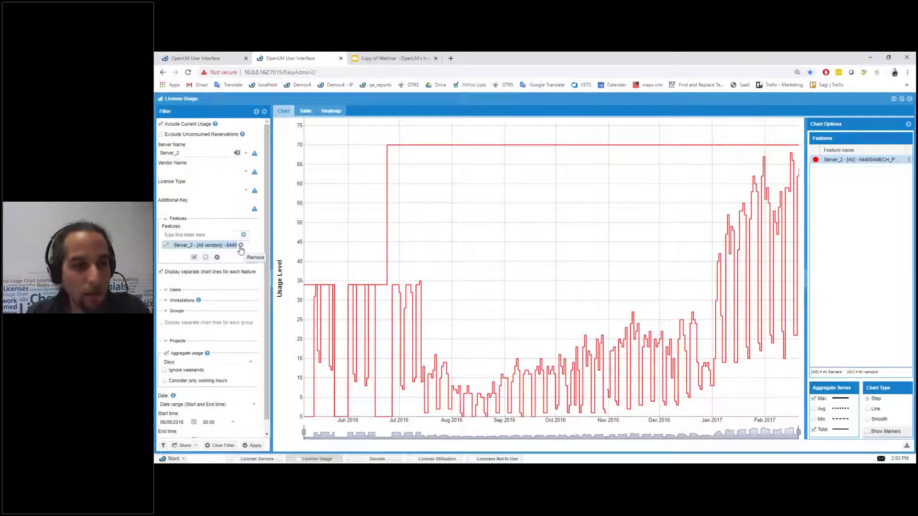
scroll(173, 277, down, 1)
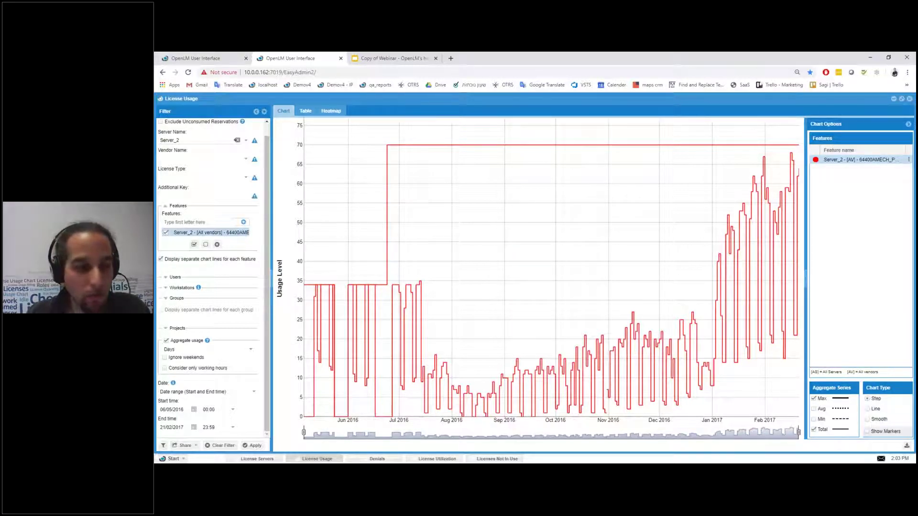
Step: In Filter Management, name the new filter 'Stored filter 1', save it, and close the window
click(163, 447)
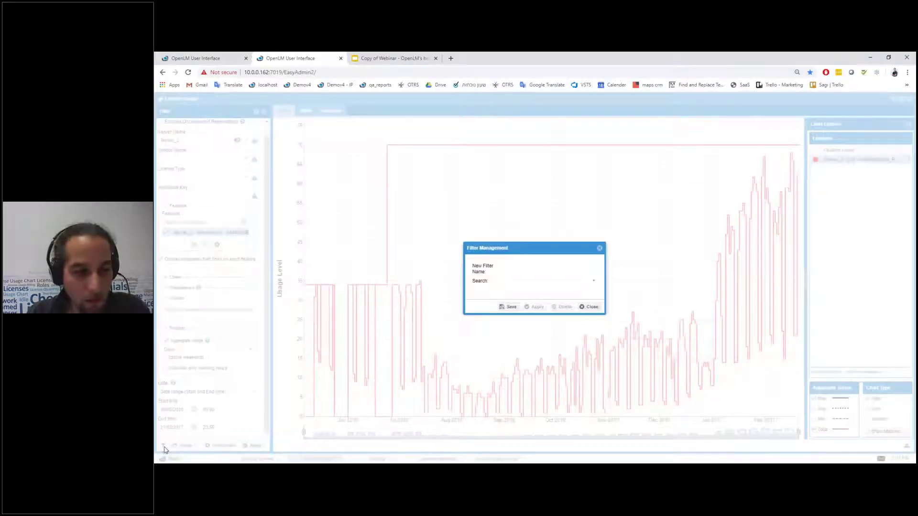
drag(480, 241, 450, 230)
click(485, 258)
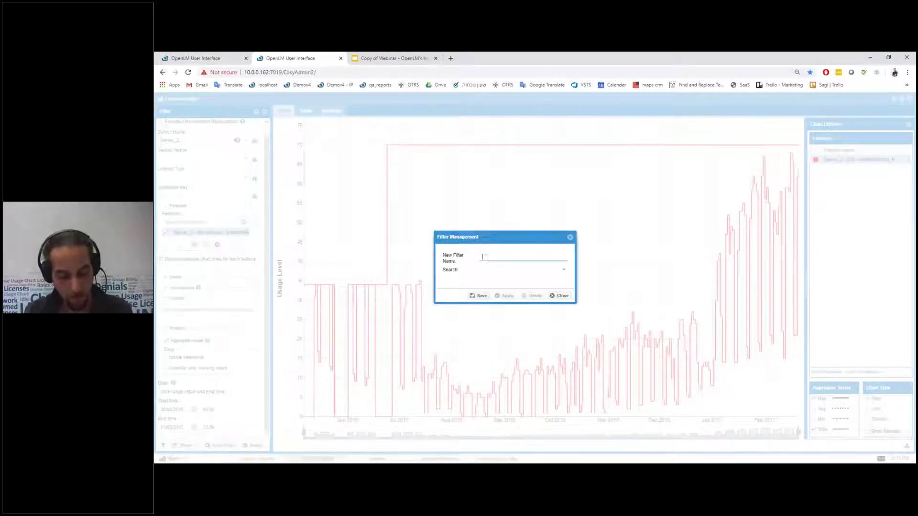
text(Stored filter 1)
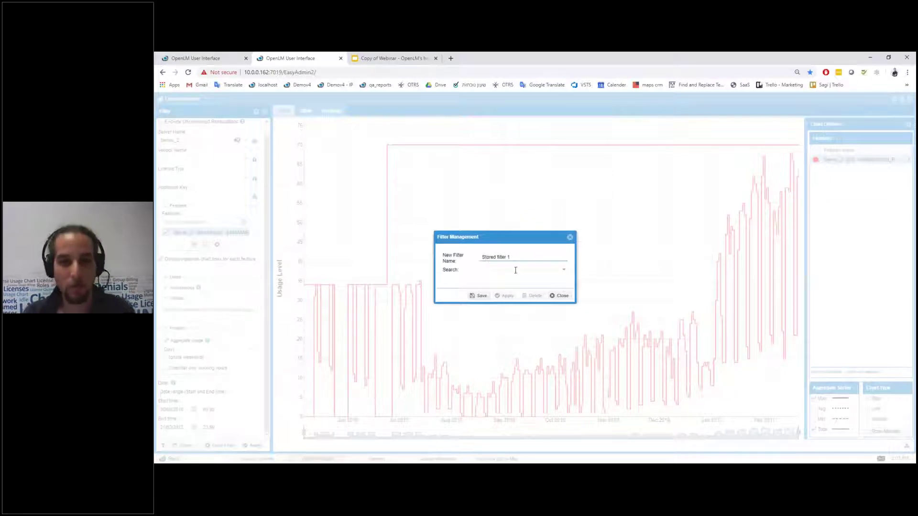
click(482, 297)
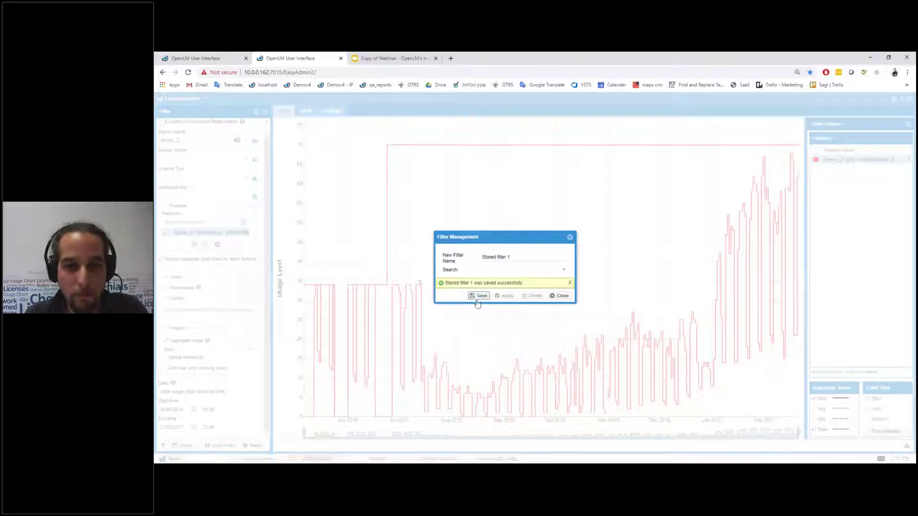
click(570, 238)
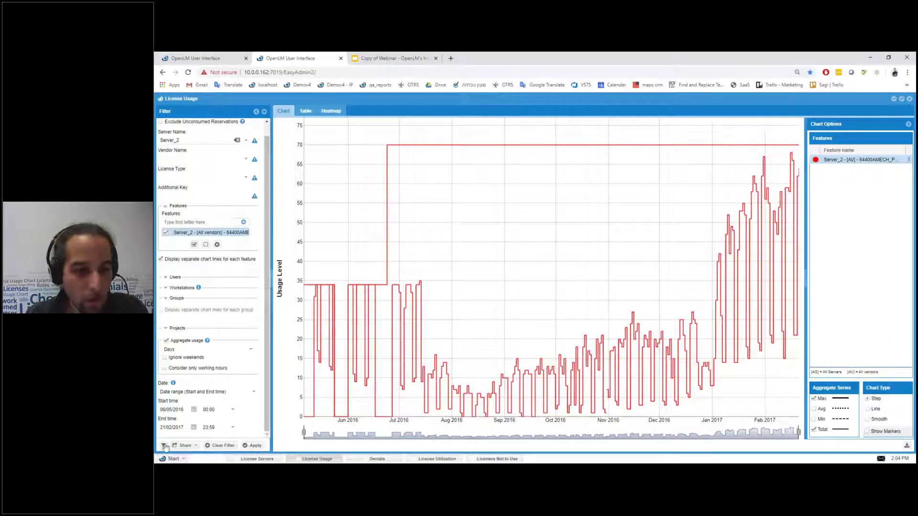
Step: Choose Stored filter 1 from the stored filter list and apply it to the chart
click(163, 446)
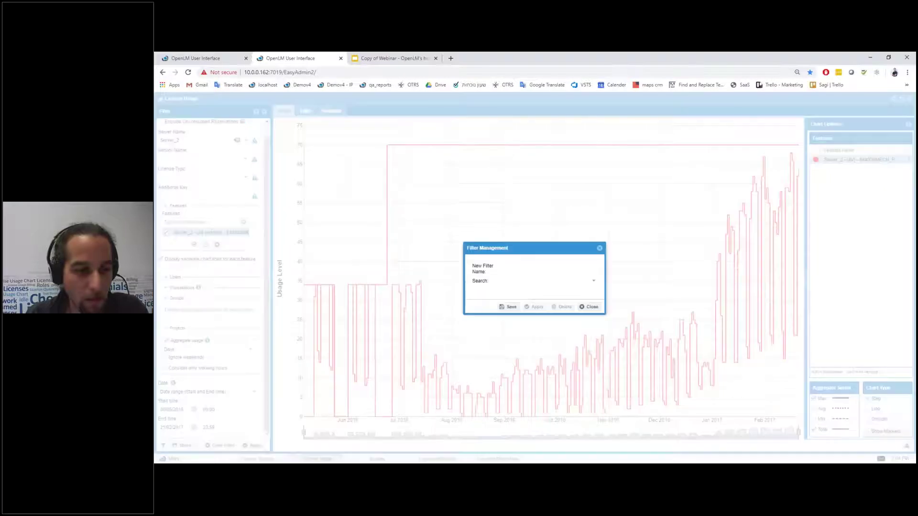
click(593, 283)
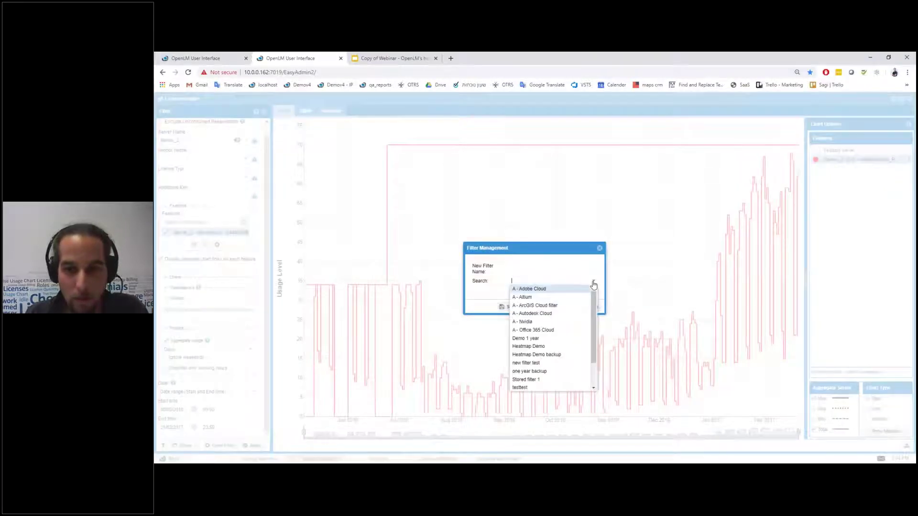
scroll(554, 325, down, 2)
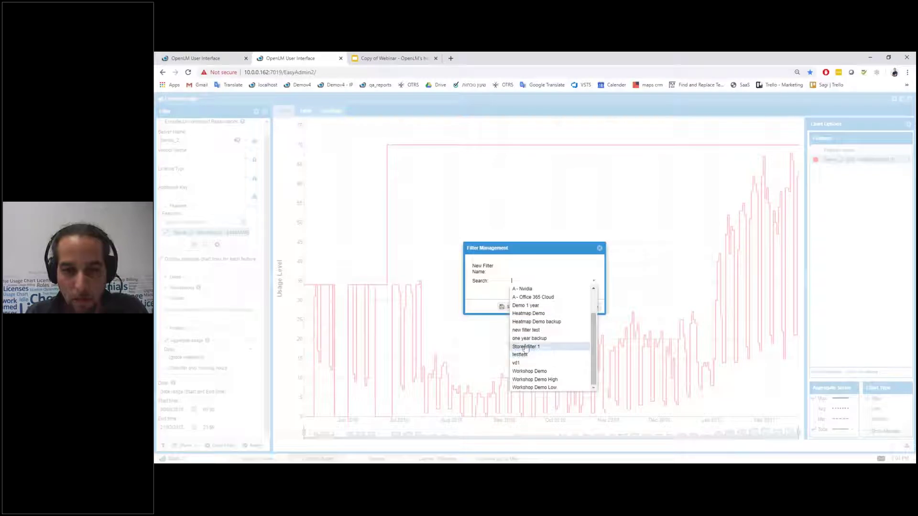
click(526, 347)
click(534, 307)
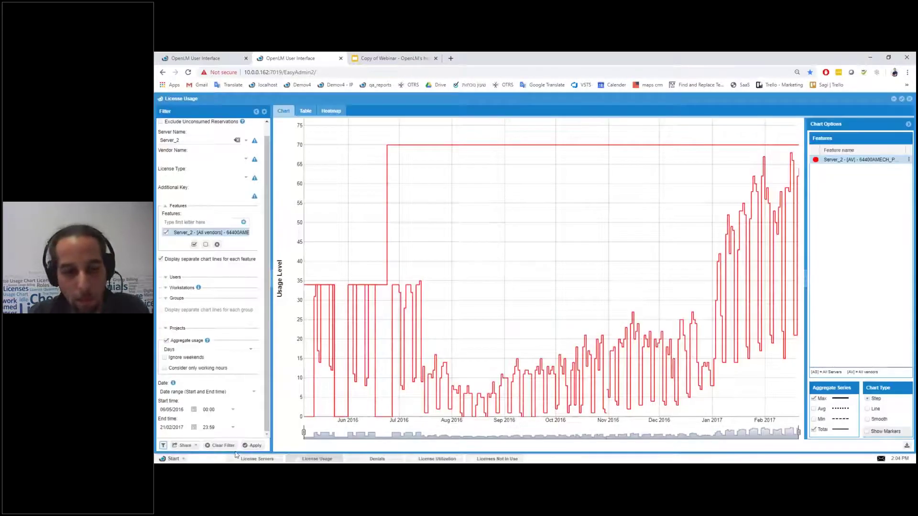
click(258, 446)
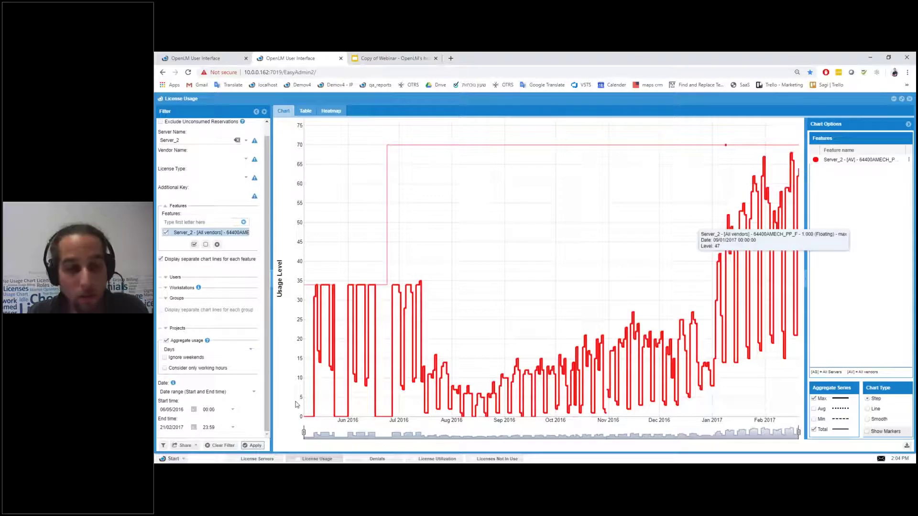
Step: Reopen Filter Management and browse the stored filter list without choosing one
click(163, 445)
click(594, 284)
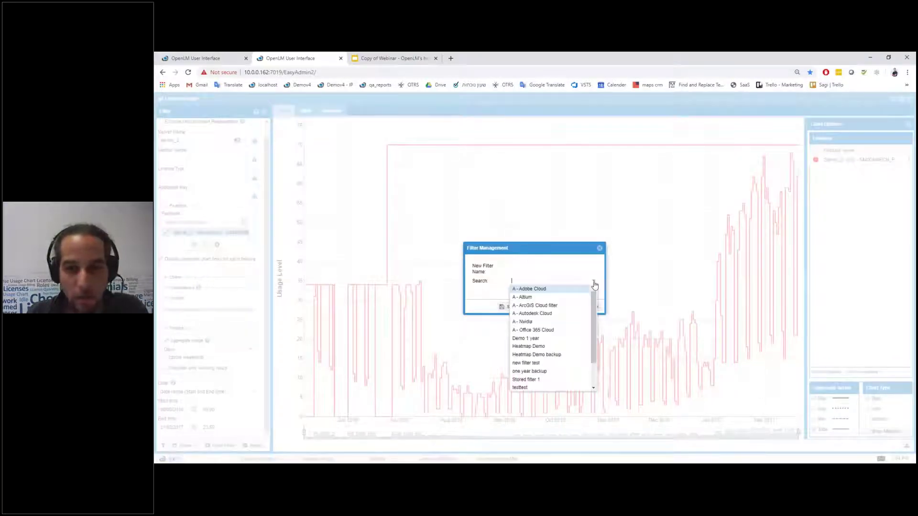
scroll(595, 343, down, 2)
drag(595, 334, 596, 312)
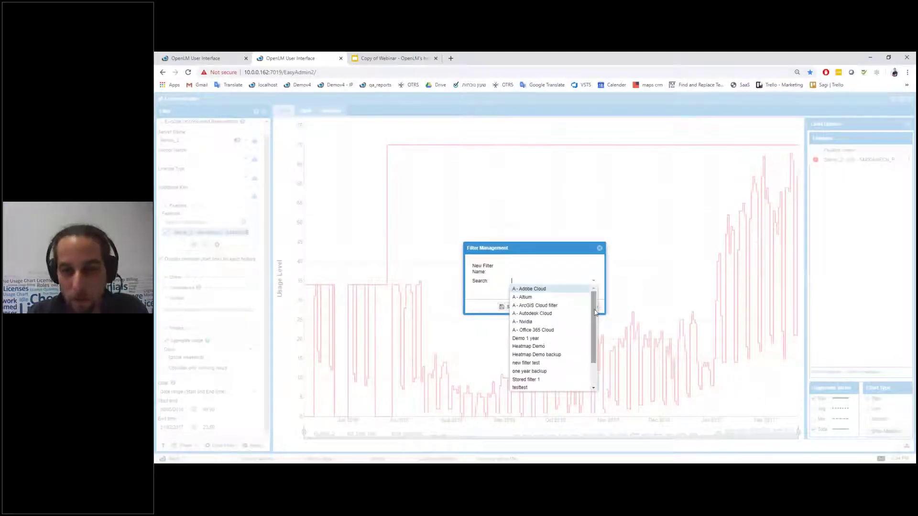
scroll(569, 320, down, 2)
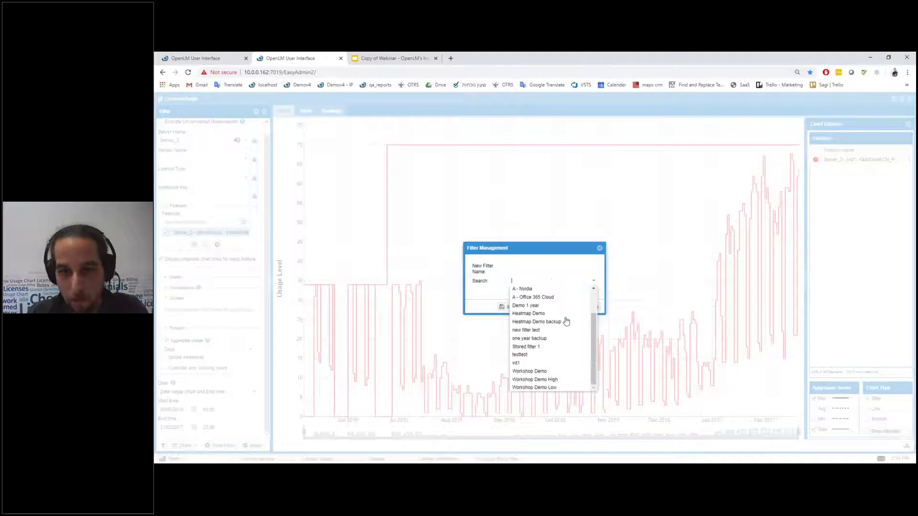
scroll(567, 321, up, 2)
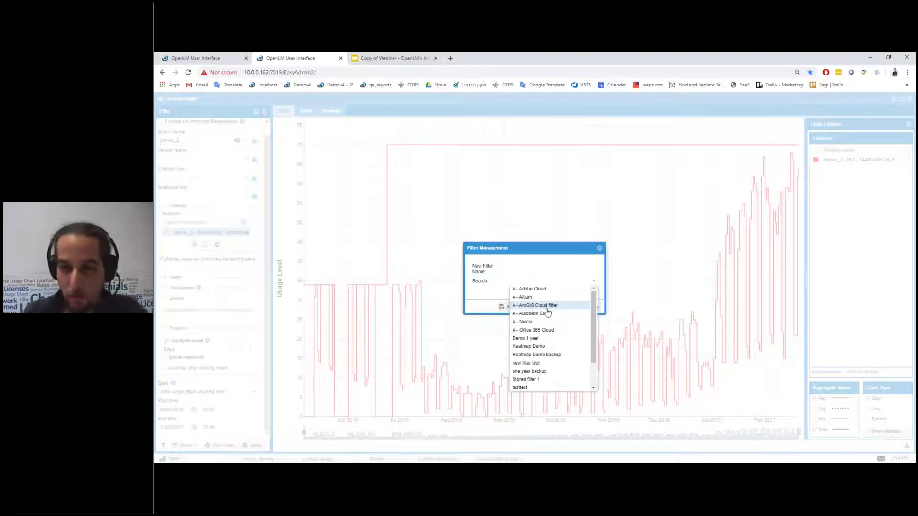
click(602, 275)
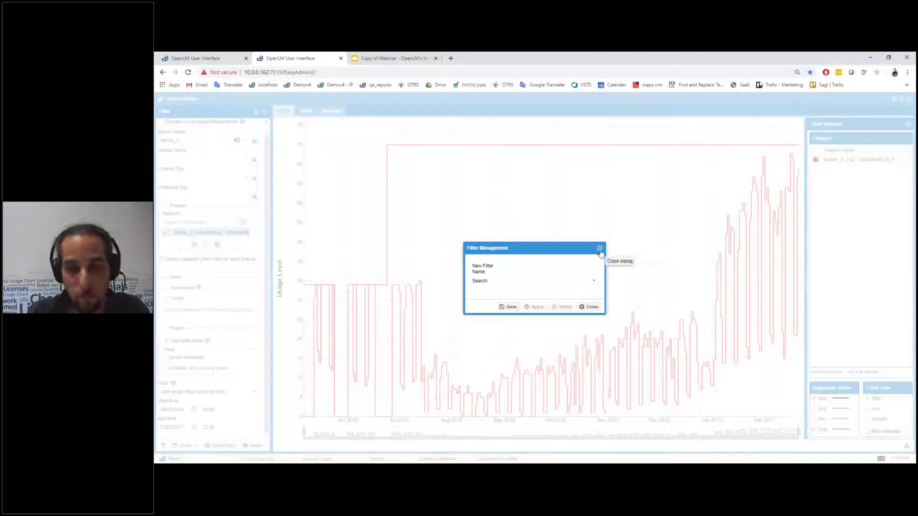
click(600, 249)
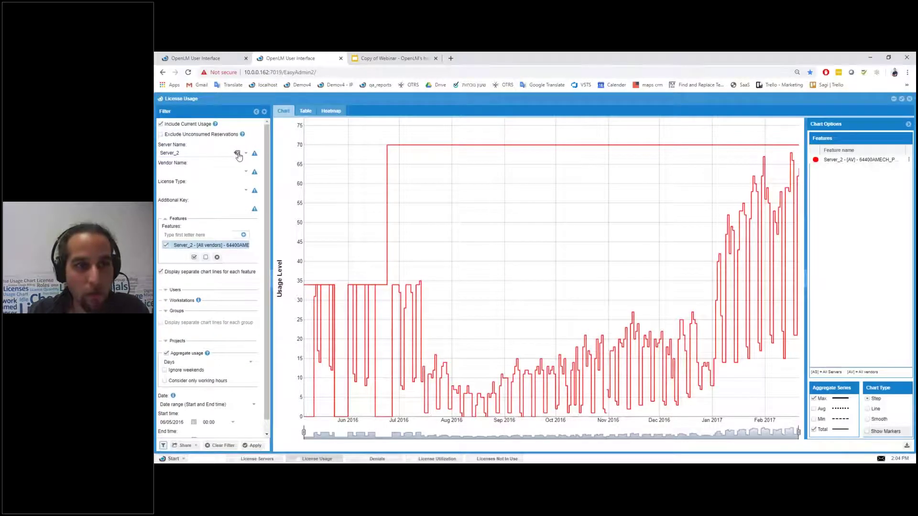
Step: Open and close Filter Management twice more without making changes
mouse_move(242, 248)
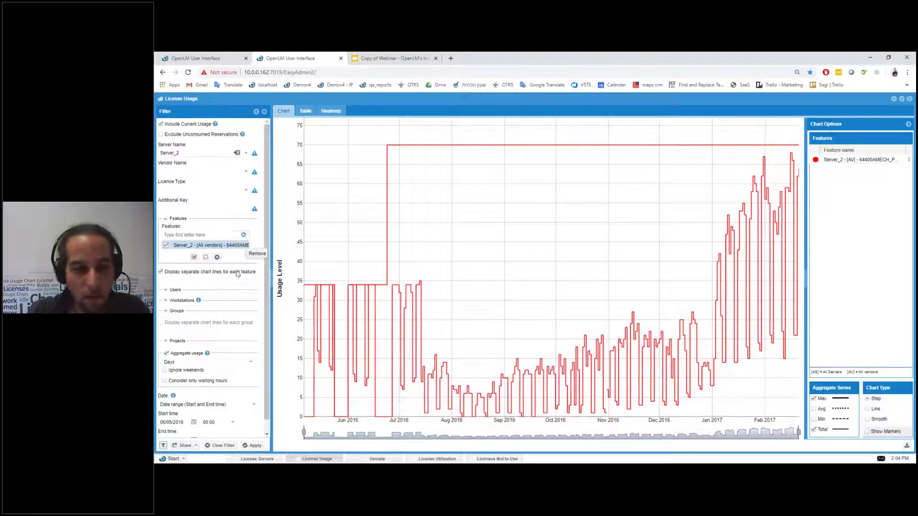
scroll(215, 334, down, 1)
click(163, 446)
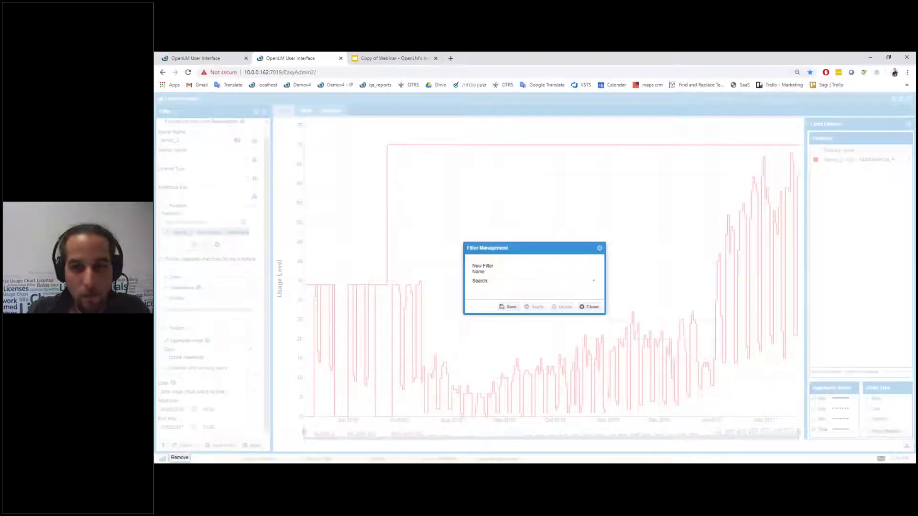
click(599, 249)
mouse_move(428, 299)
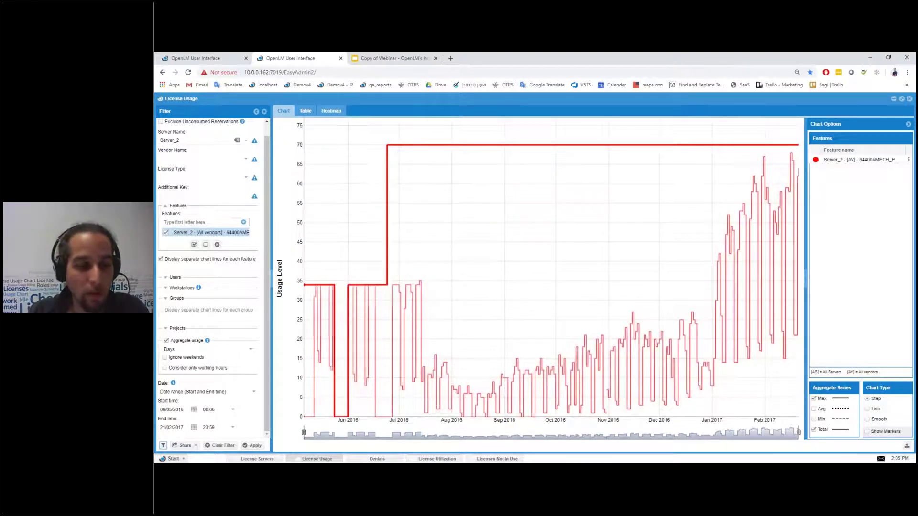
click(163, 445)
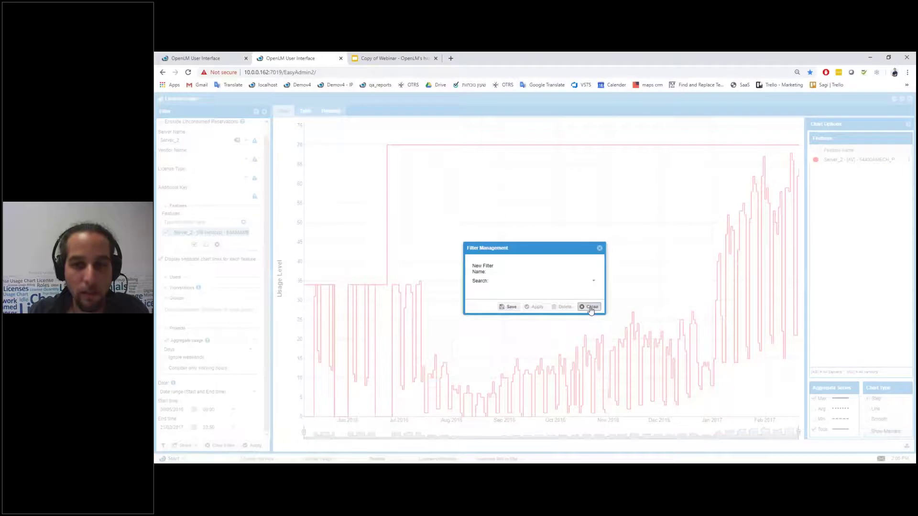
click(590, 306)
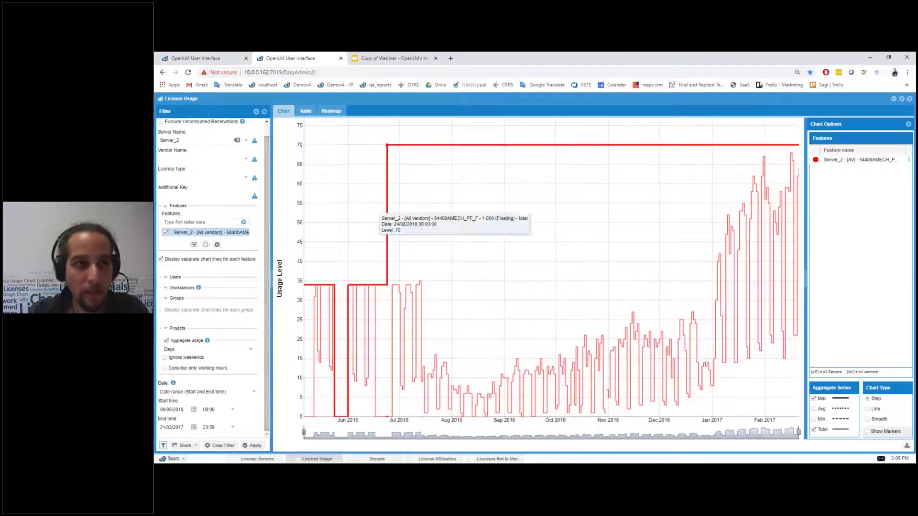
Step: Create a desktop shortcut for the License Usage report that uses Stored filter 1
click(161, 99)
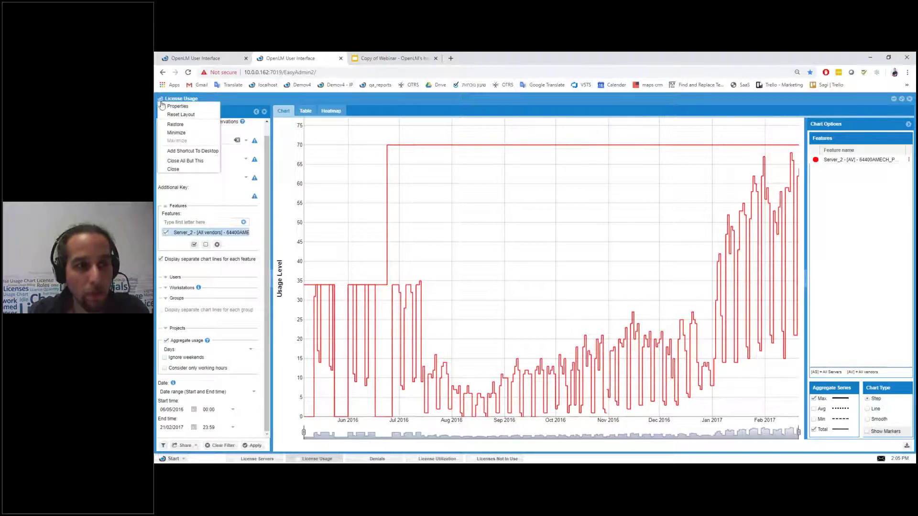
click(165, 101)
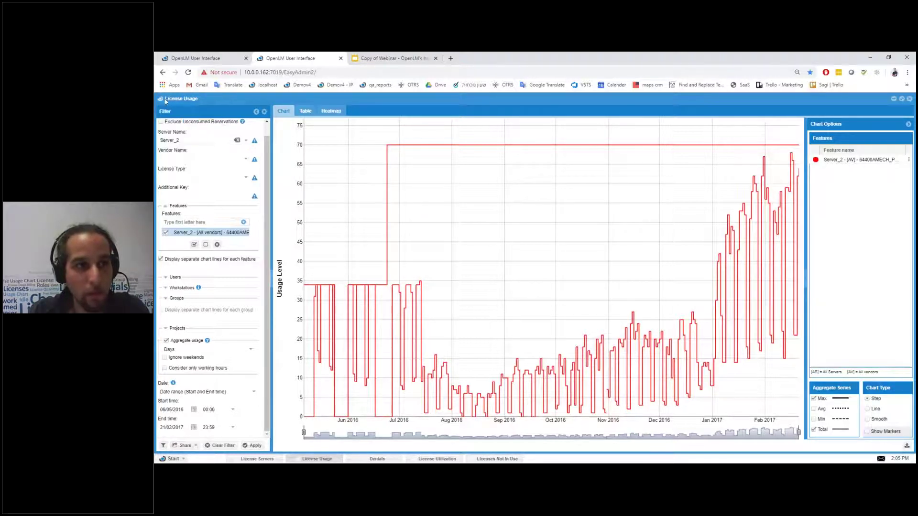
click(161, 100)
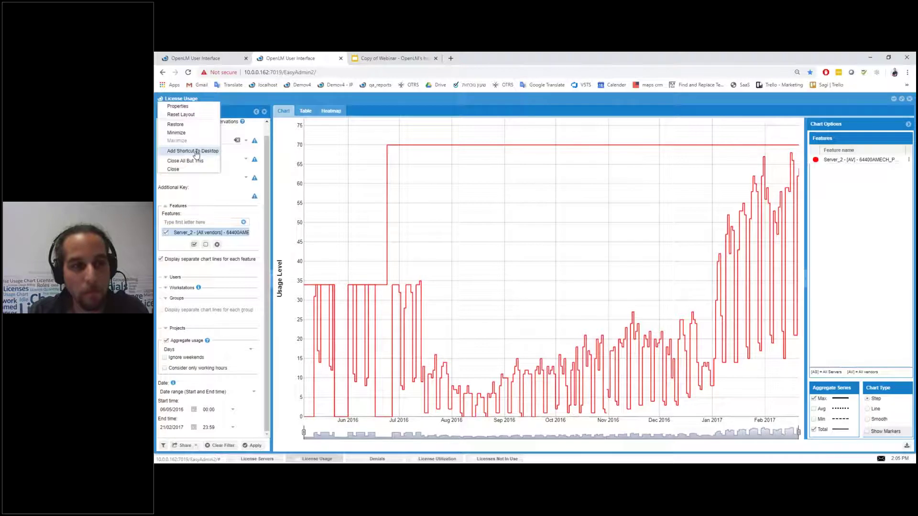
click(196, 152)
click(533, 277)
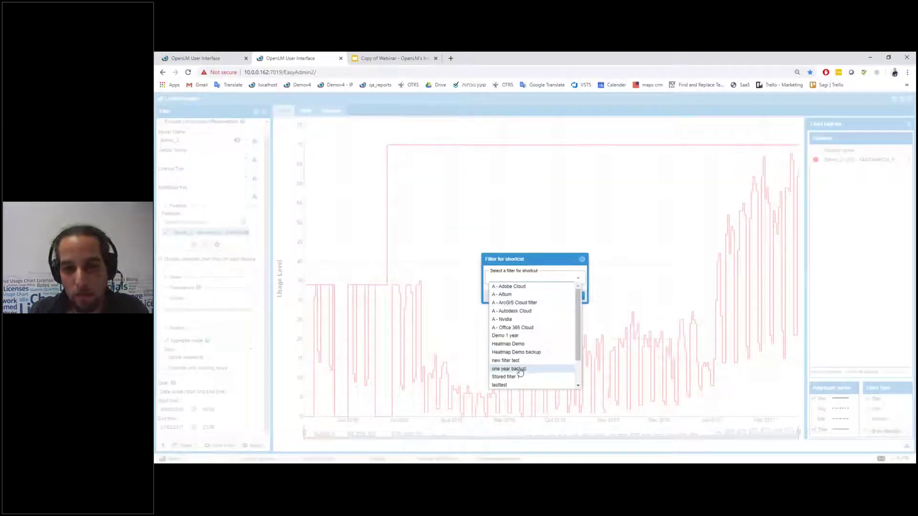
scroll(521, 365, down, 2)
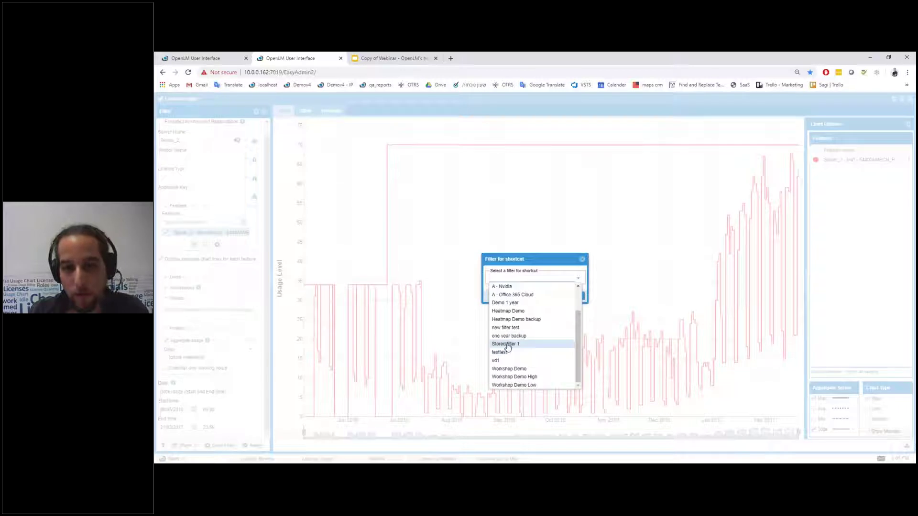
click(508, 346)
click(542, 297)
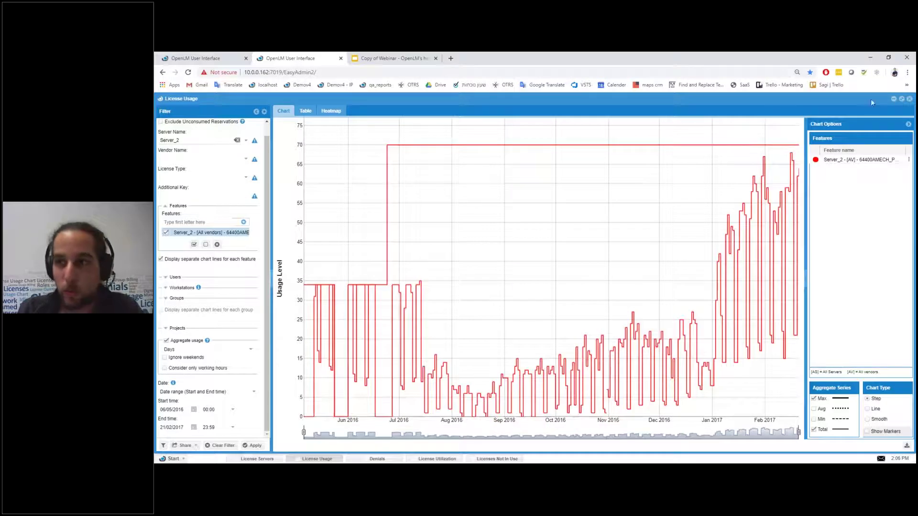
Step: Minimize License Usage, close License Servers, and select the Stored filter 1 desktop shortcut
click(901, 99)
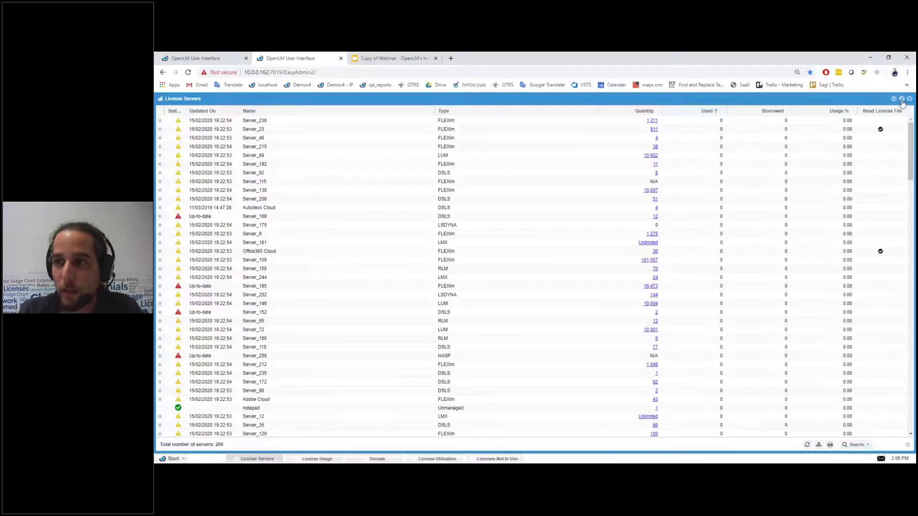
click(909, 99)
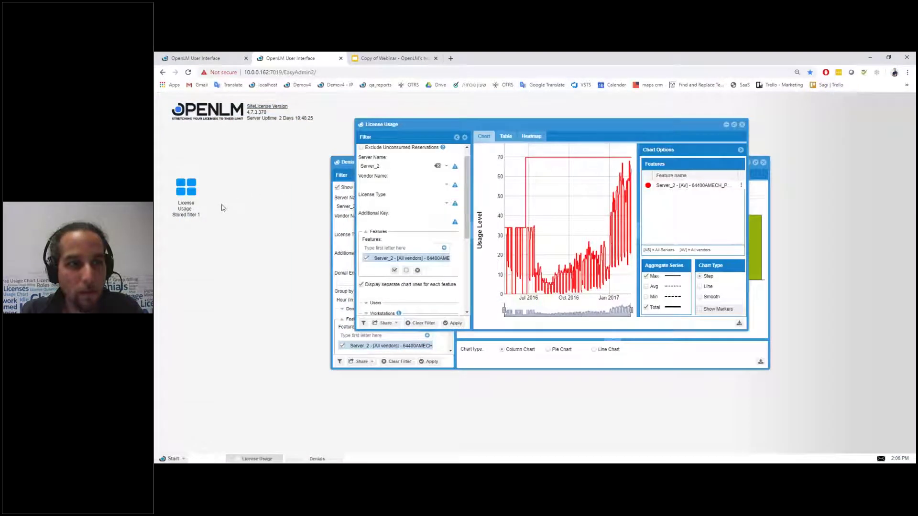
click(193, 210)
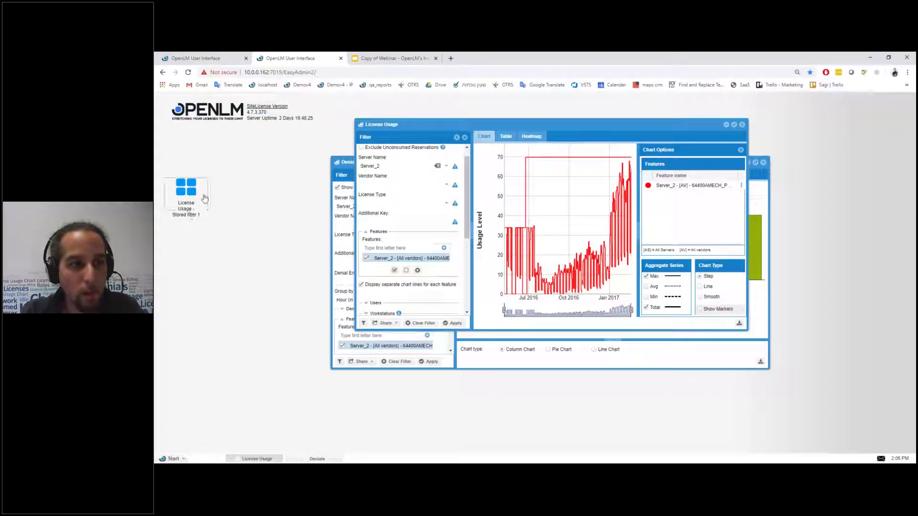
Step: Cancel a second shortcut attempt, then open License Usage from the Stored filter 1 shortcut
click(362, 126)
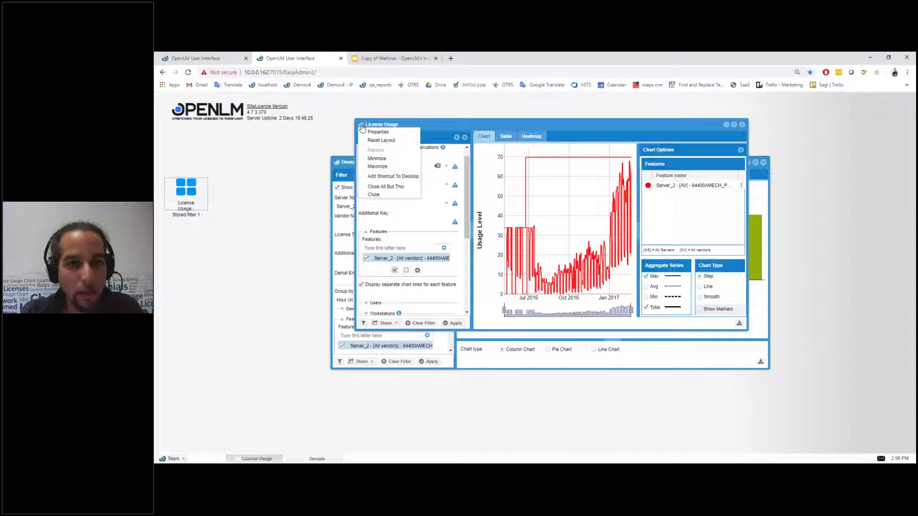
click(368, 178)
click(578, 278)
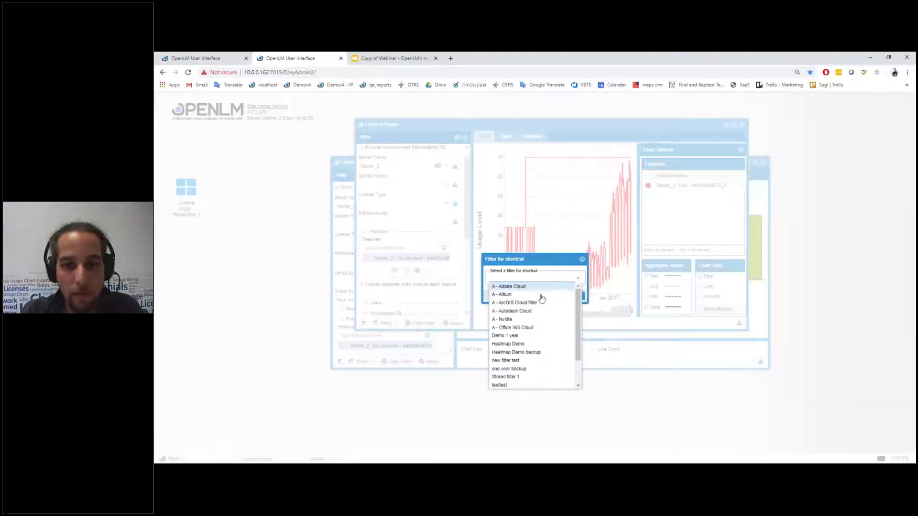
click(582, 261)
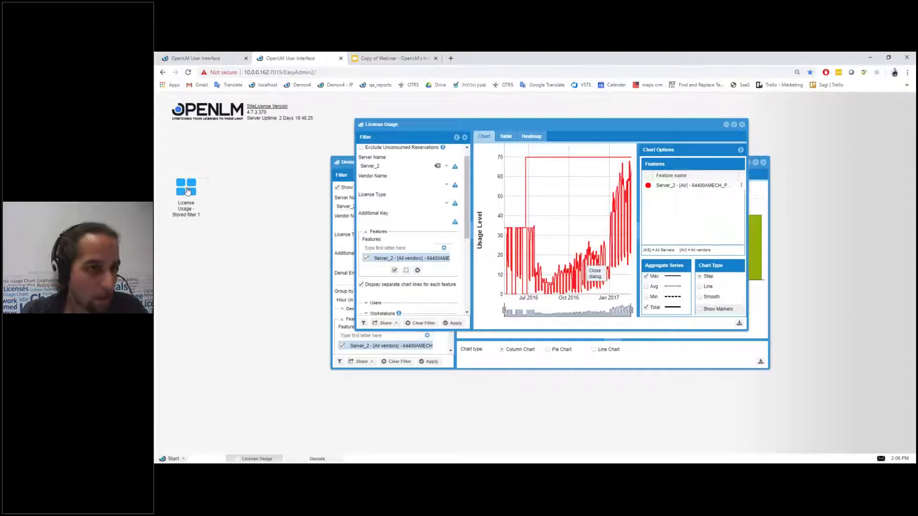
double_click(191, 189)
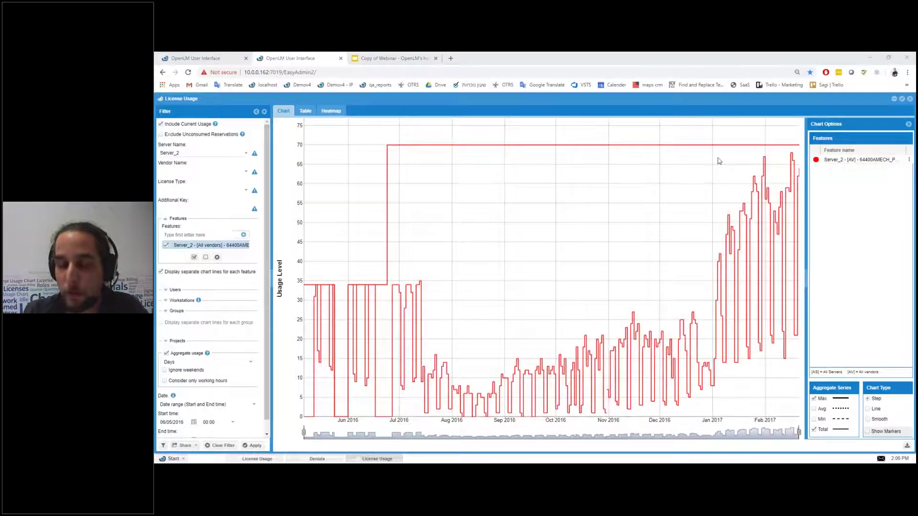
Step: Reopen License Usage from the Stored filter 1 desktop shortcut
mouse_move(470, 186)
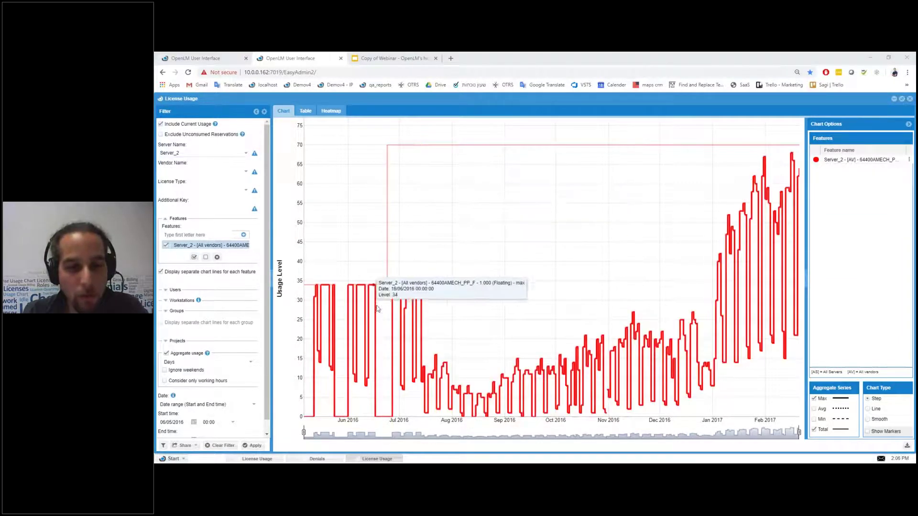
mouse_move(409, 325)
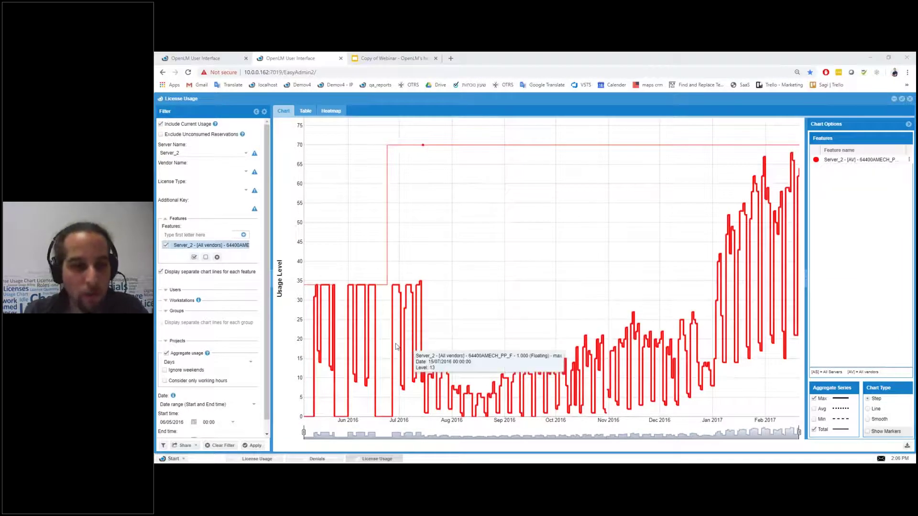
click(908, 100)
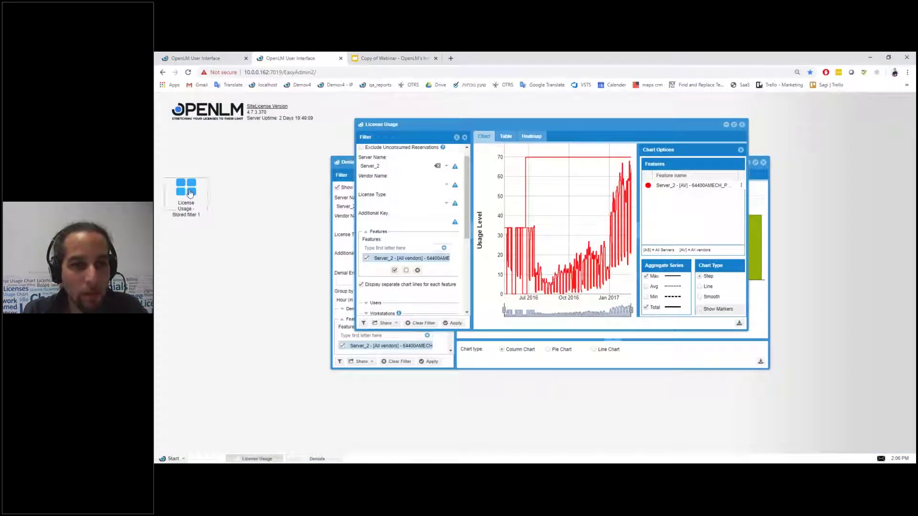
double_click(190, 194)
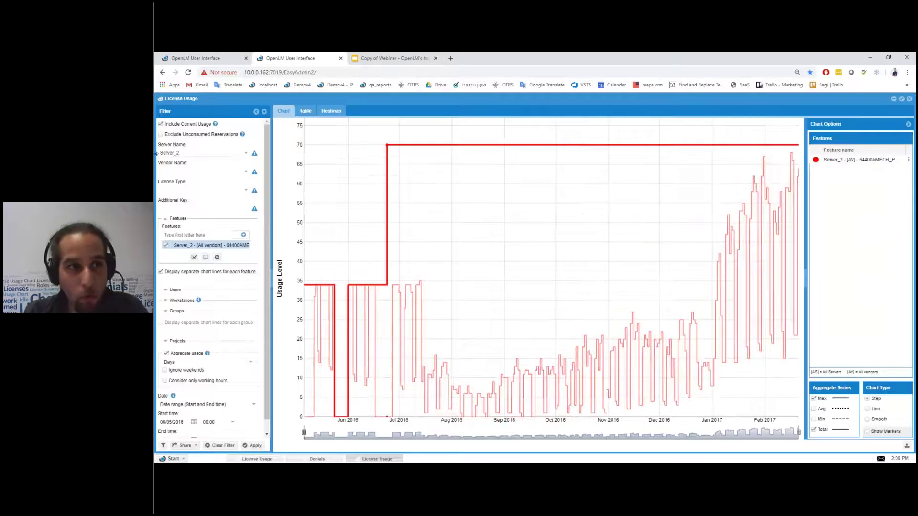
Step: Browse the saved filter list without loading one, then bring up the window options
click(163, 445)
click(593, 280)
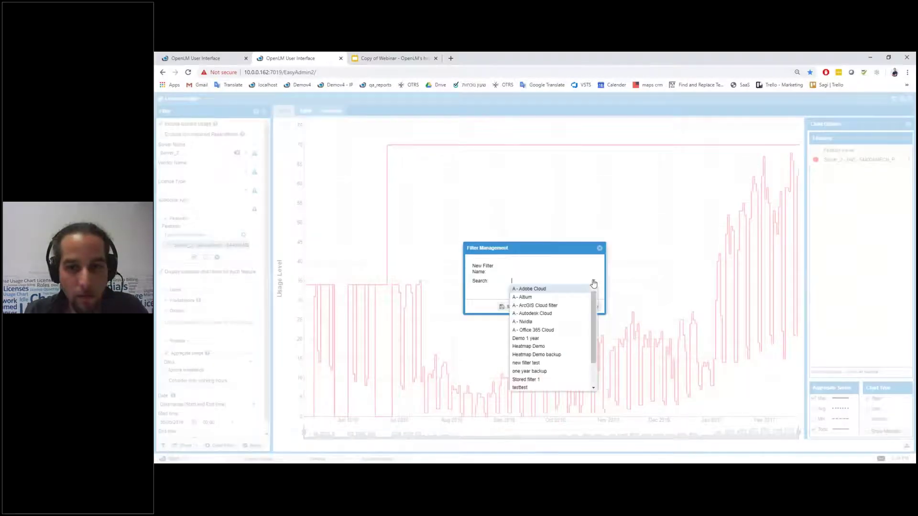
click(600, 248)
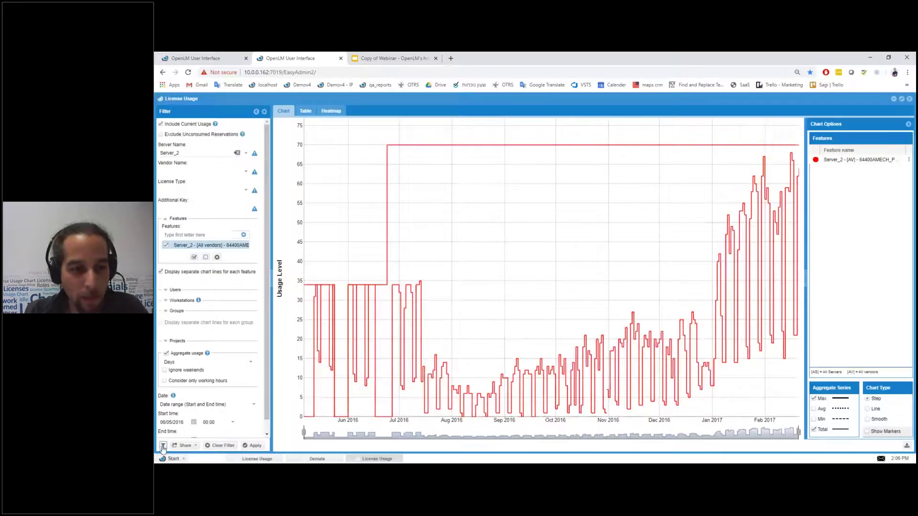
click(161, 102)
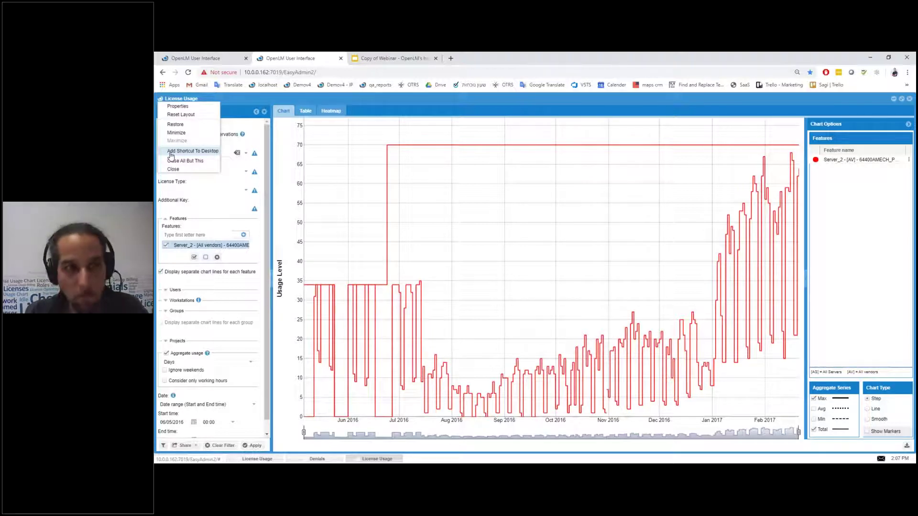
Step: In License Usage Properties, tick Open at application startup, browse Start Up Filter options, and close
click(176, 106)
click(480, 278)
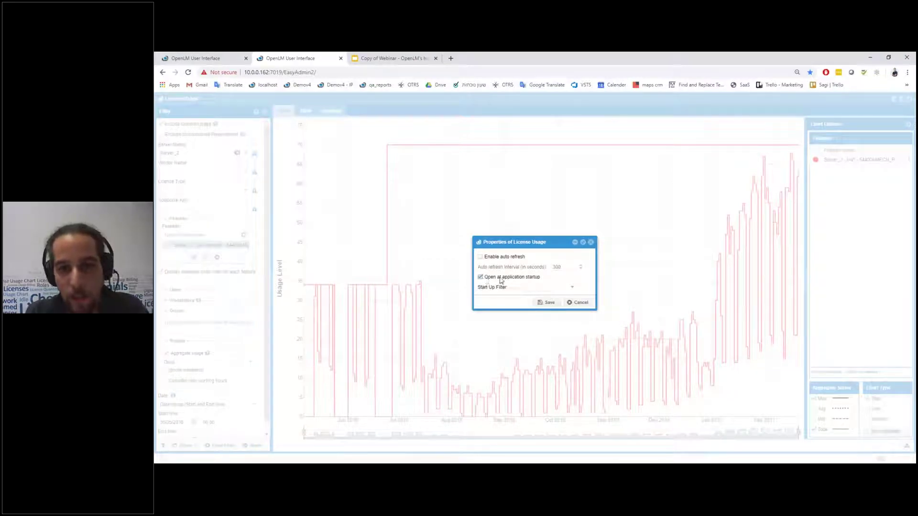
click(574, 289)
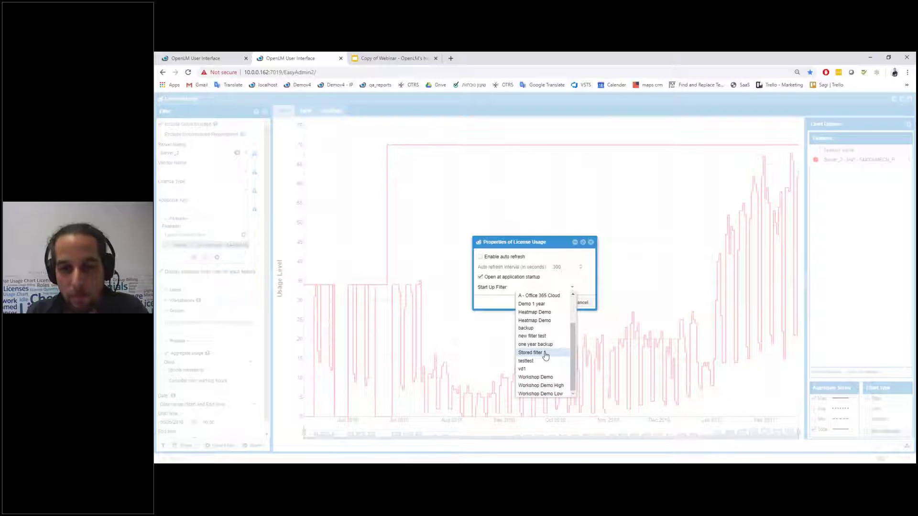
scroll(545, 355, up, 2)
scroll(545, 354, down, 2)
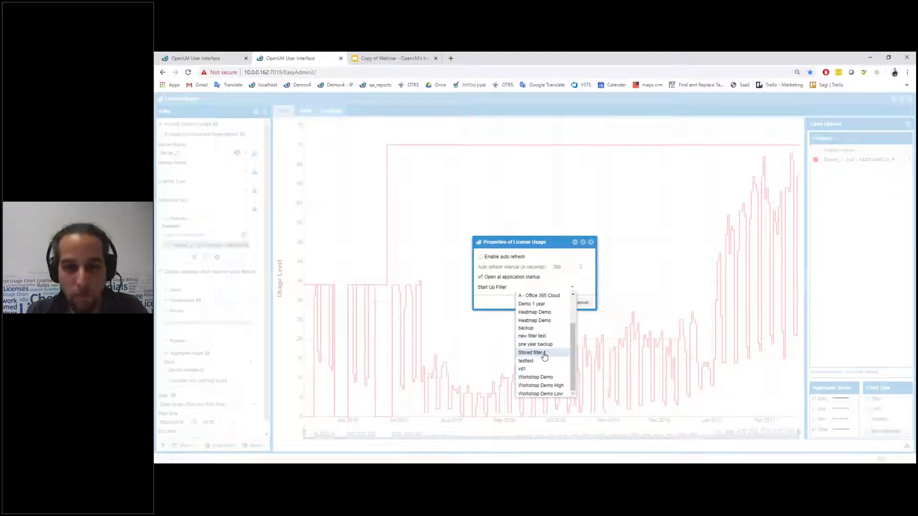
key(Escape)
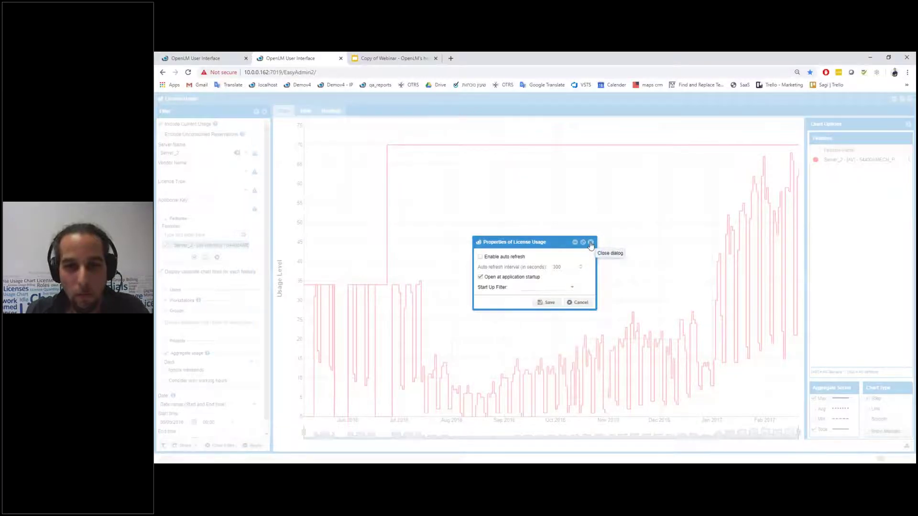
click(591, 243)
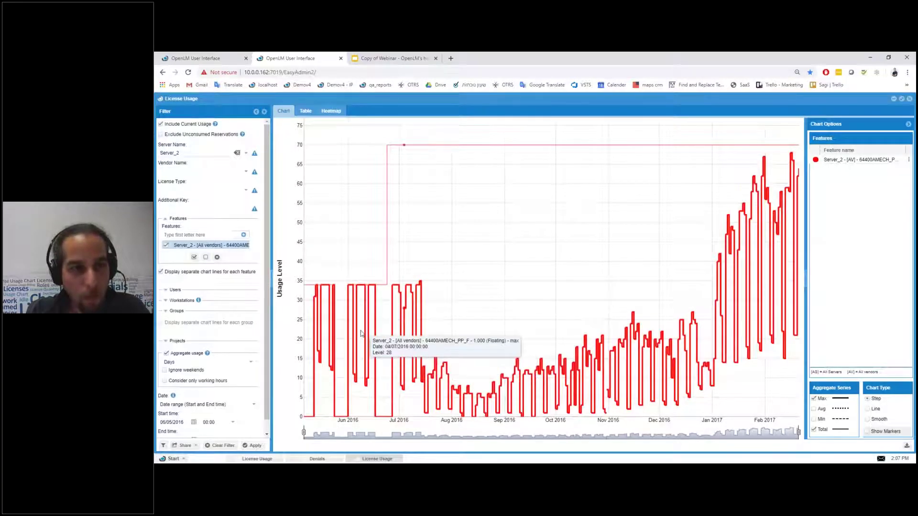
Step: Reload OpenLM, maximize License Usage, view Denials, and return to the License Usage chart
click(188, 73)
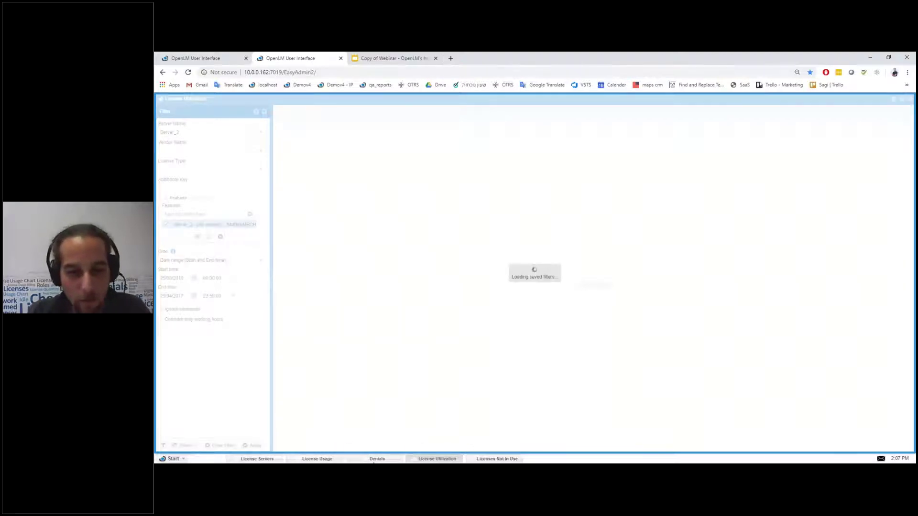
click(333, 459)
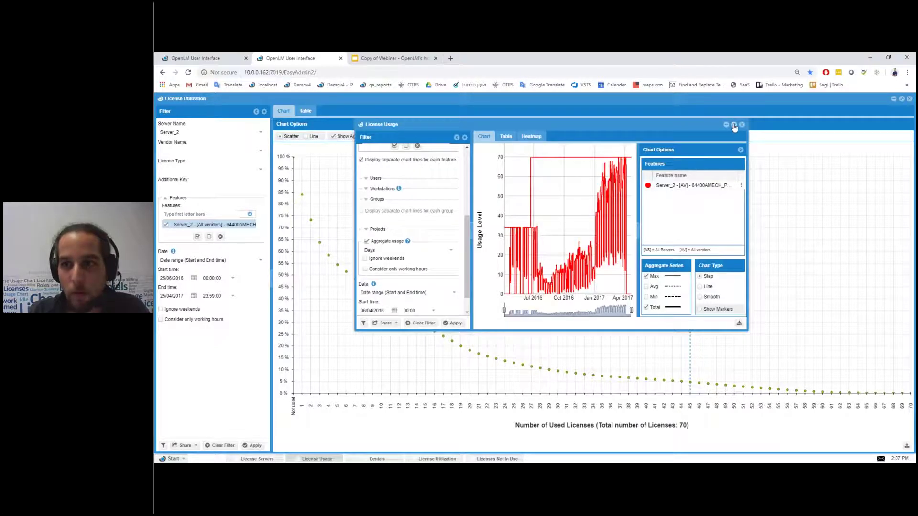
click(734, 125)
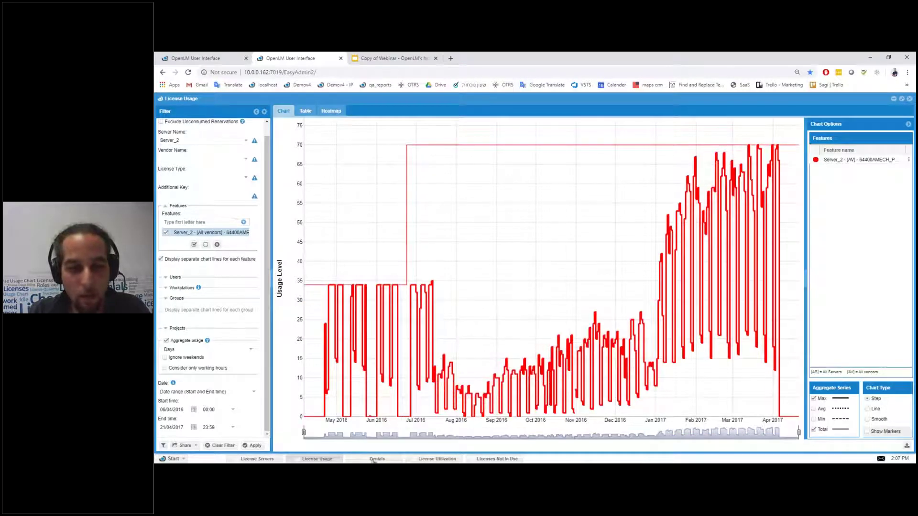
click(373, 460)
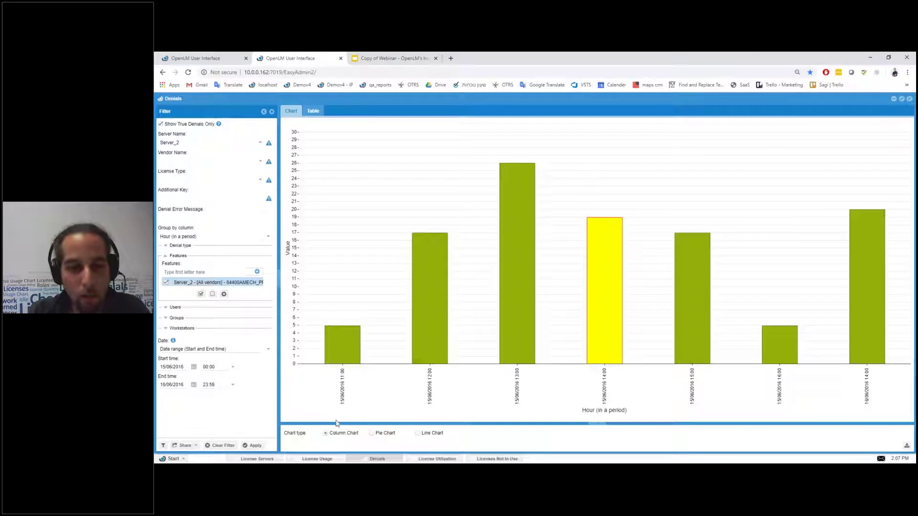
click(308, 459)
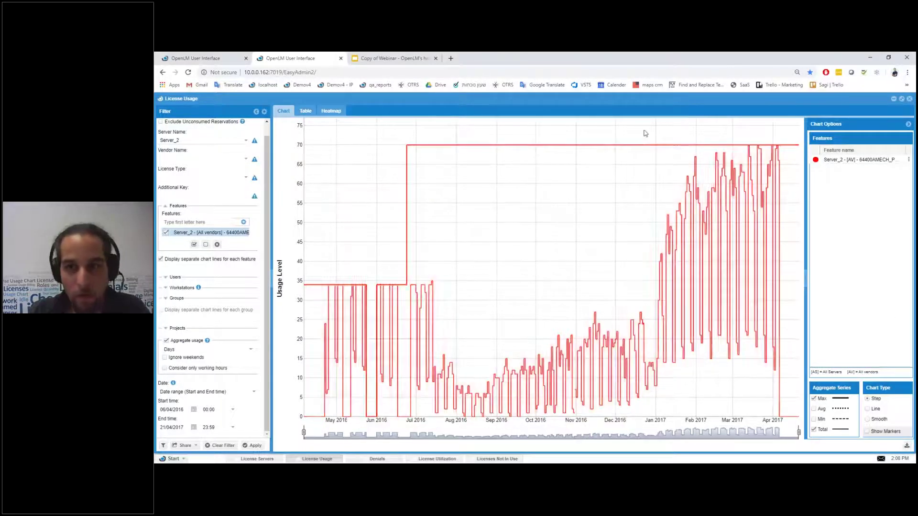
click(254, 393)
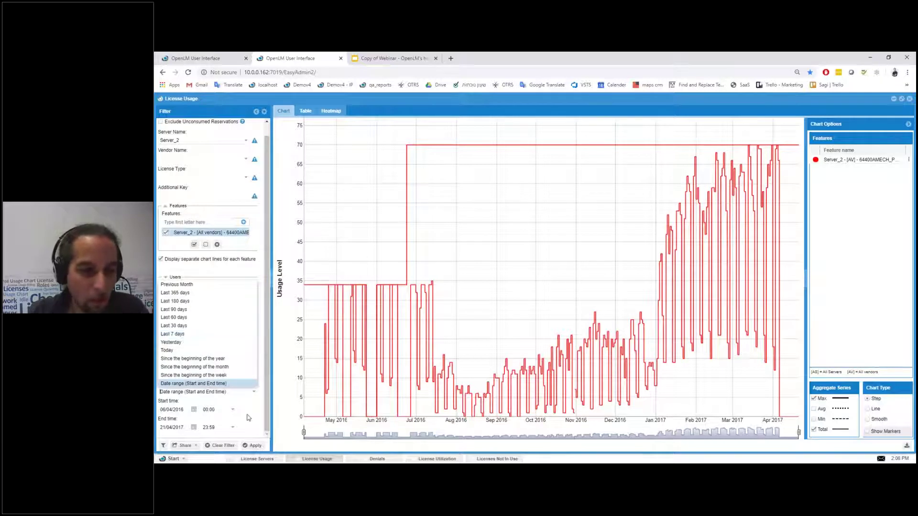
click(248, 418)
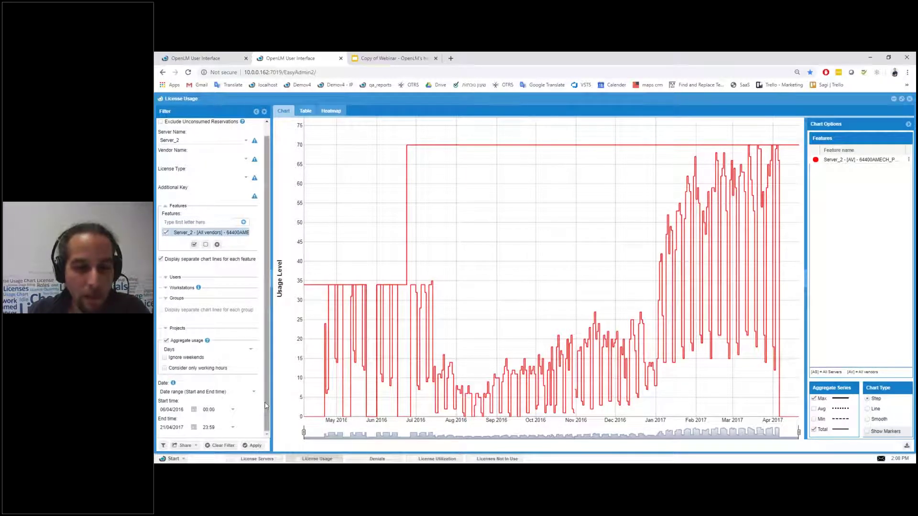
scroll(267, 411, up, 2)
scroll(267, 411, down, 2)
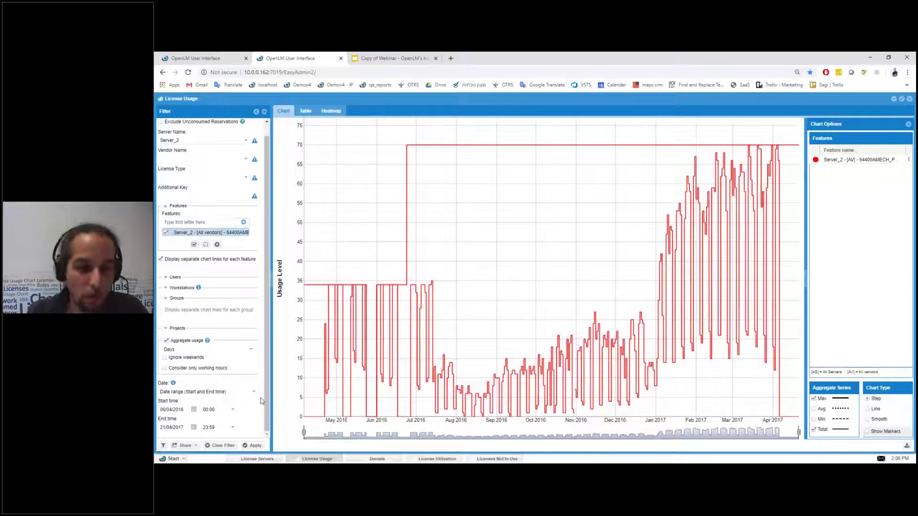
scroll(255, 362, up, 1)
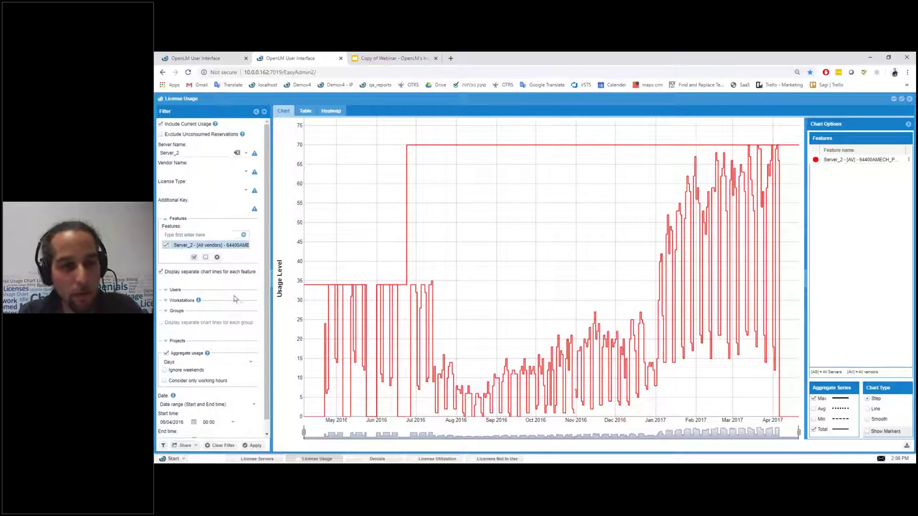
scroll(218, 292, down, 1)
scroll(218, 292, up, 1)
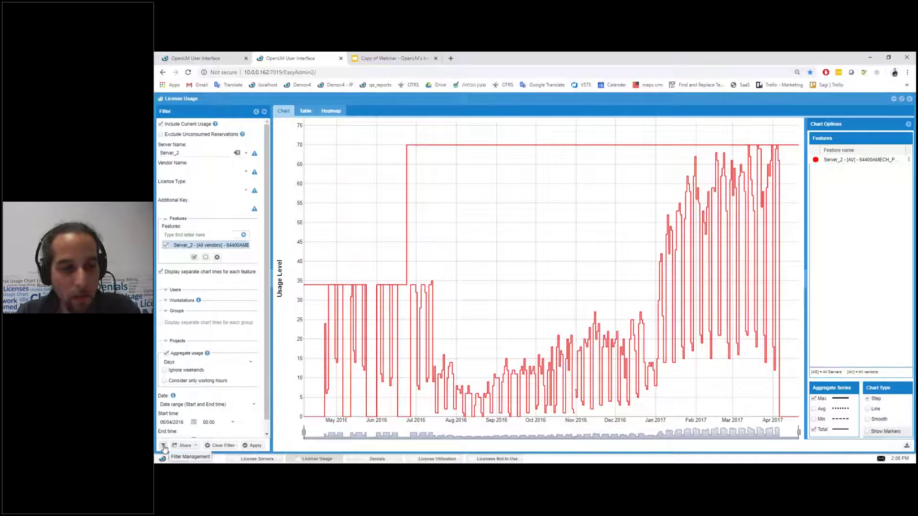
click(161, 100)
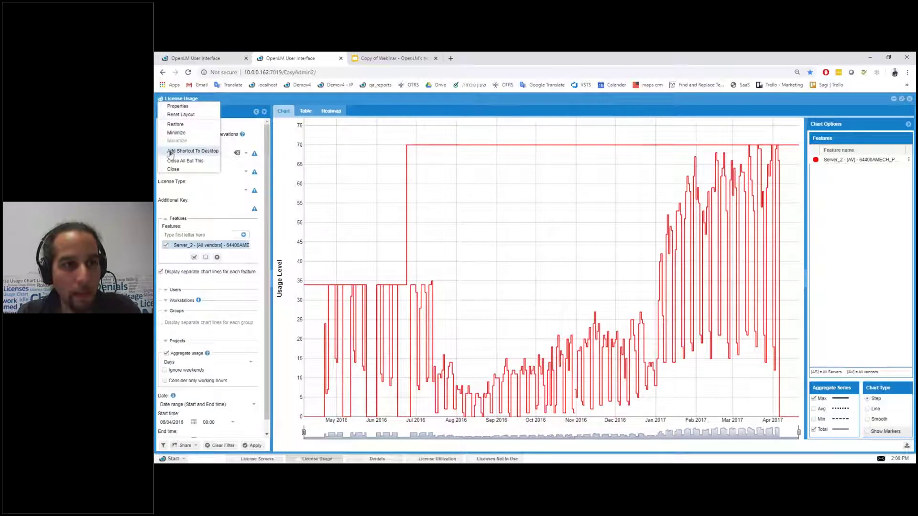
click(193, 108)
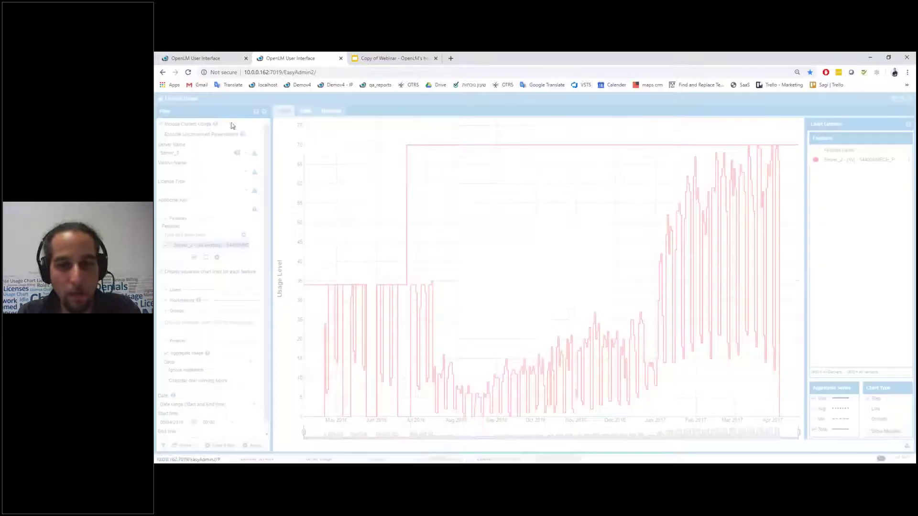
click(480, 278)
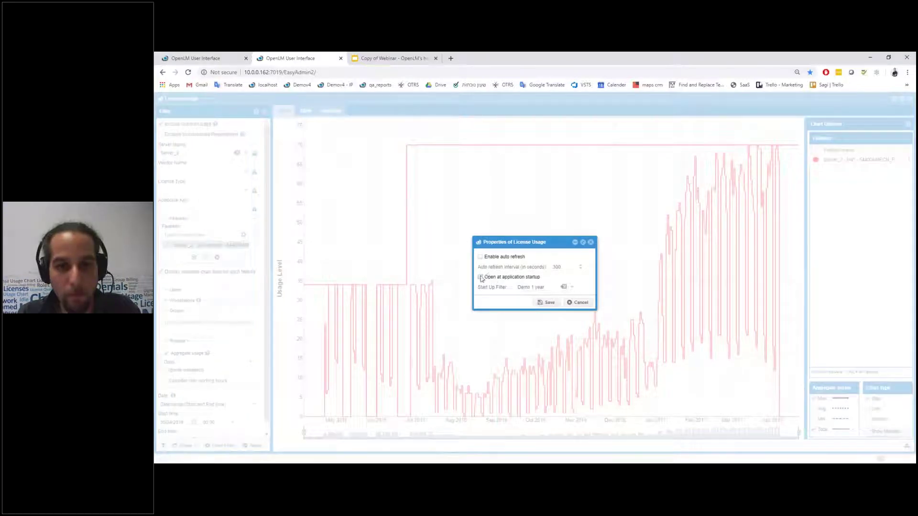
click(578, 302)
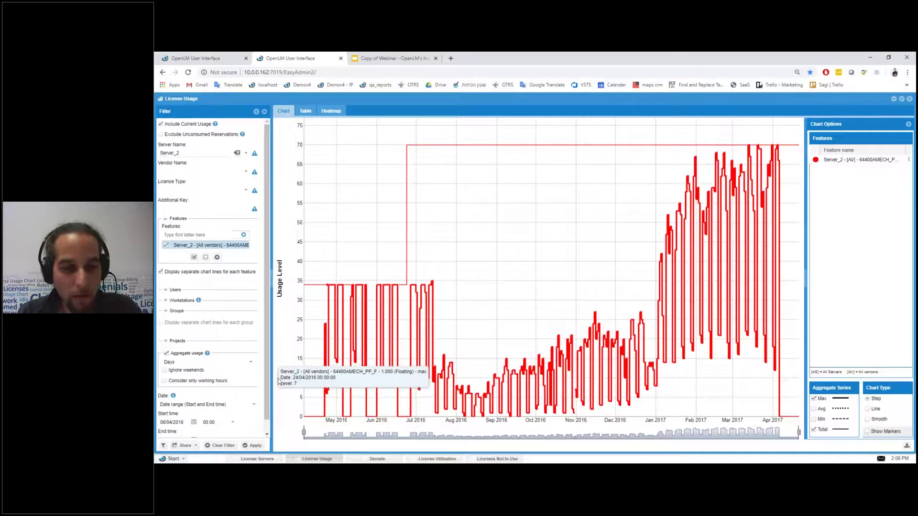
Step: Try blue, green and yellow-green for the Server_2 usage line, then settle on a light magenta
click(815, 160)
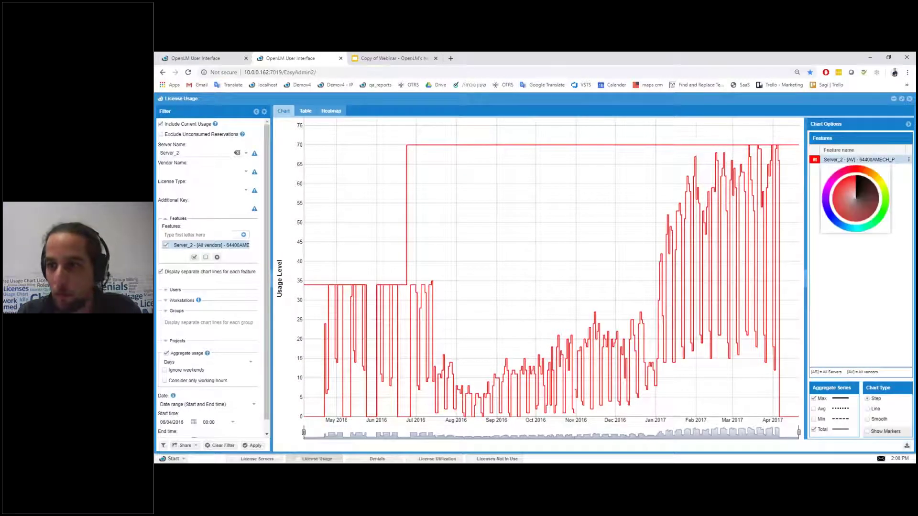
click(830, 216)
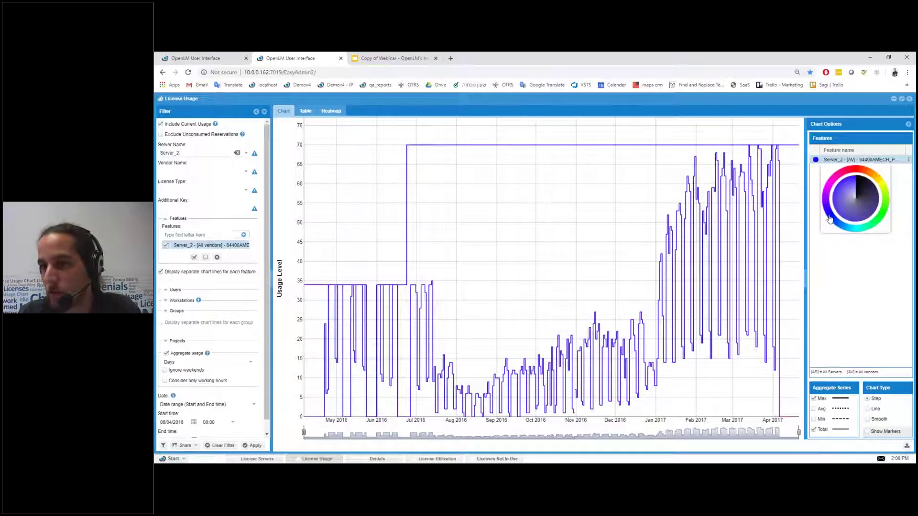
click(865, 230)
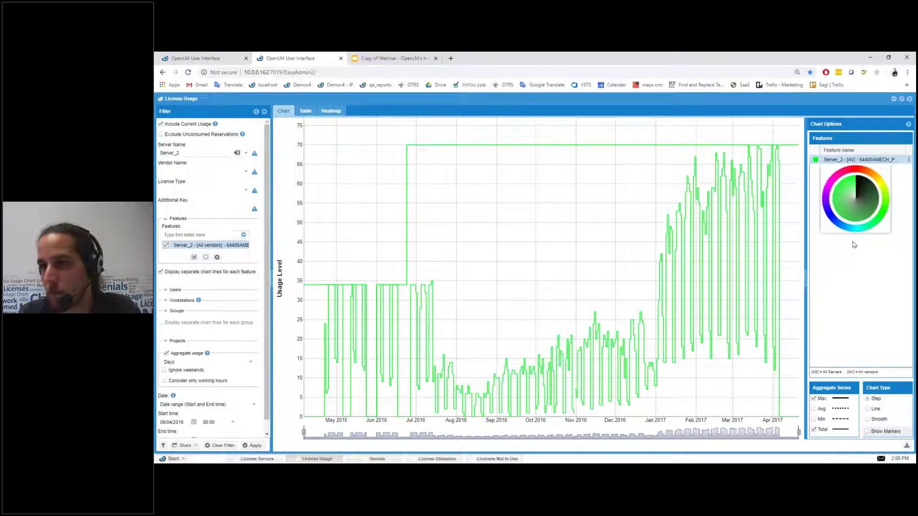
click(856, 176)
click(855, 173)
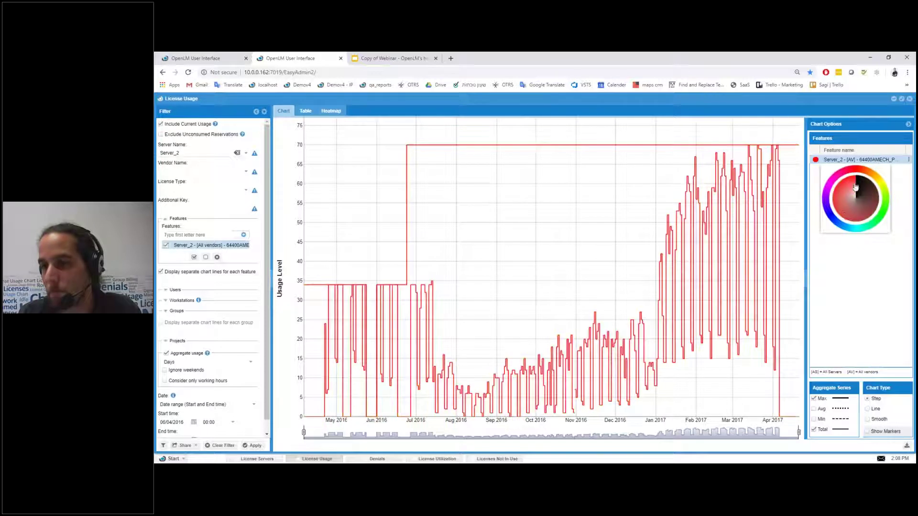
click(836, 245)
click(815, 160)
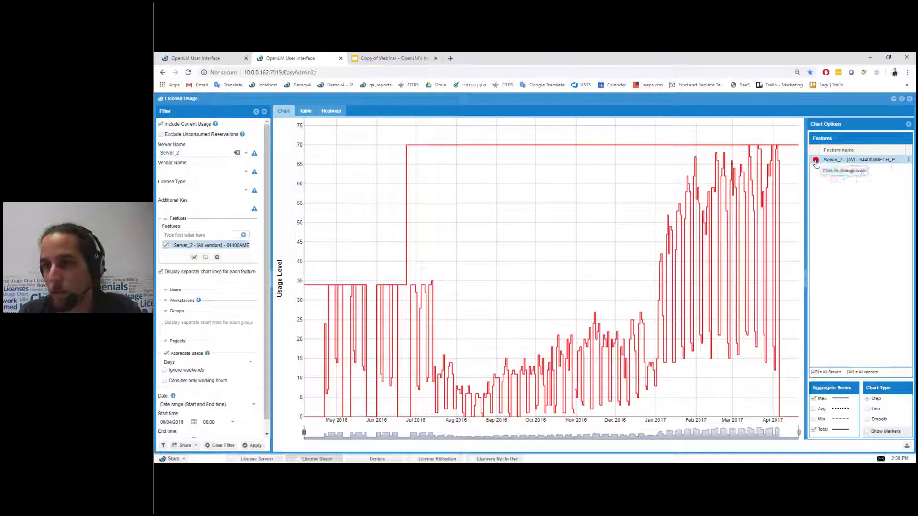
click(827, 191)
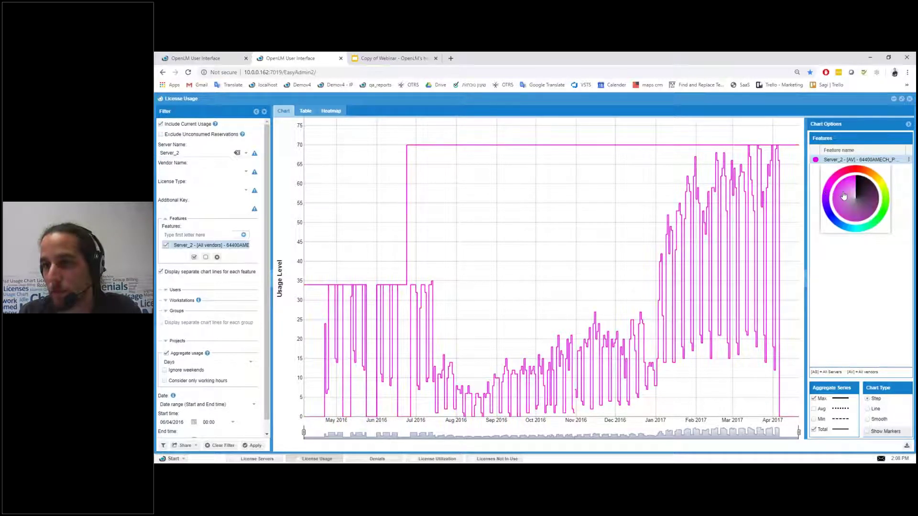
click(844, 196)
click(815, 160)
click(816, 180)
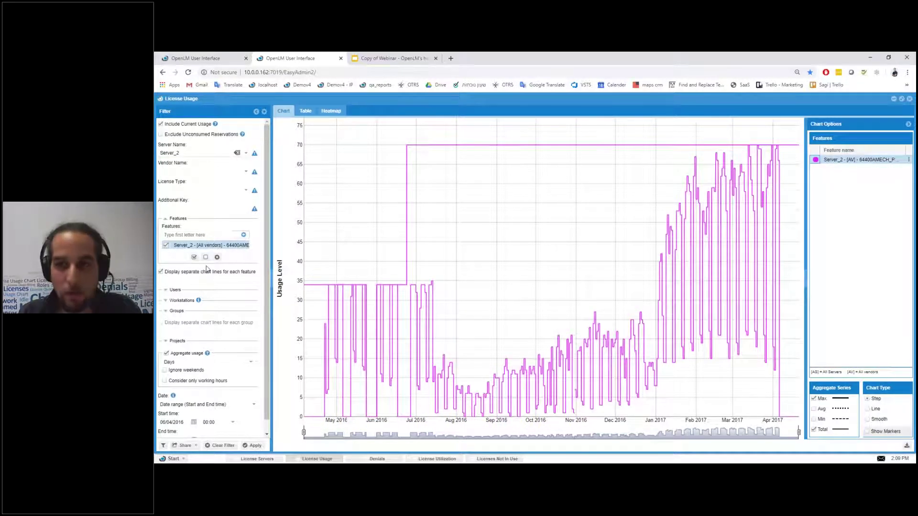
Step: Add the 86081MAXDES_2014_0F feature to the filter and redraw the License Usage chart
click(243, 235)
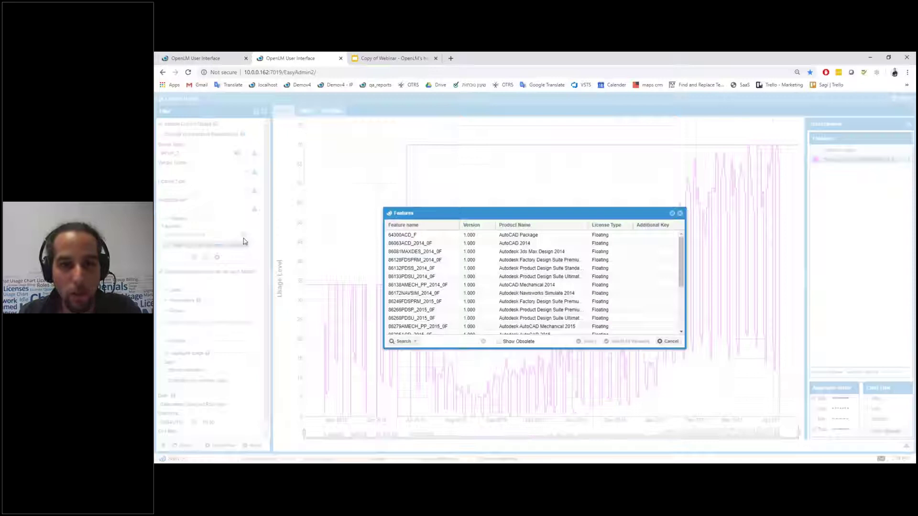
click(423, 251)
click(589, 342)
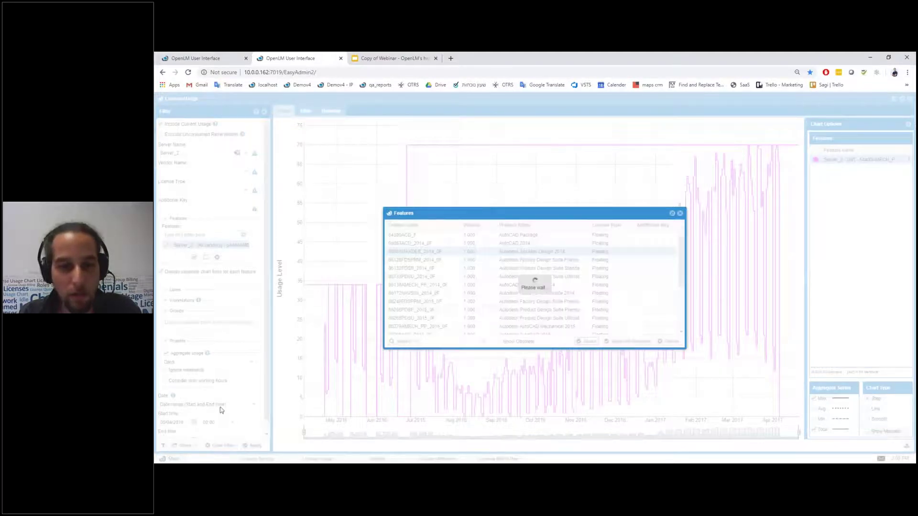
click(250, 446)
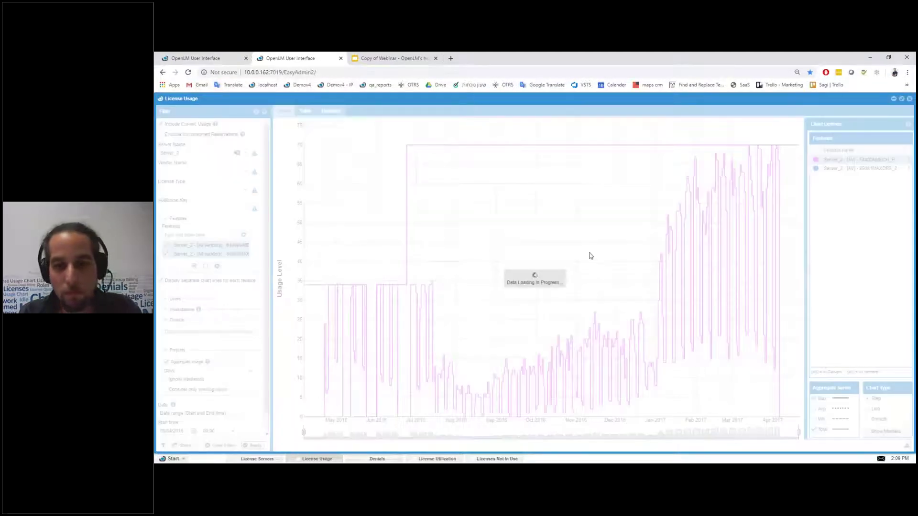
Step: Make the 86081MAXDES_2014_0F line green and the 64400AMECH_PP line red
click(815, 168)
click(838, 221)
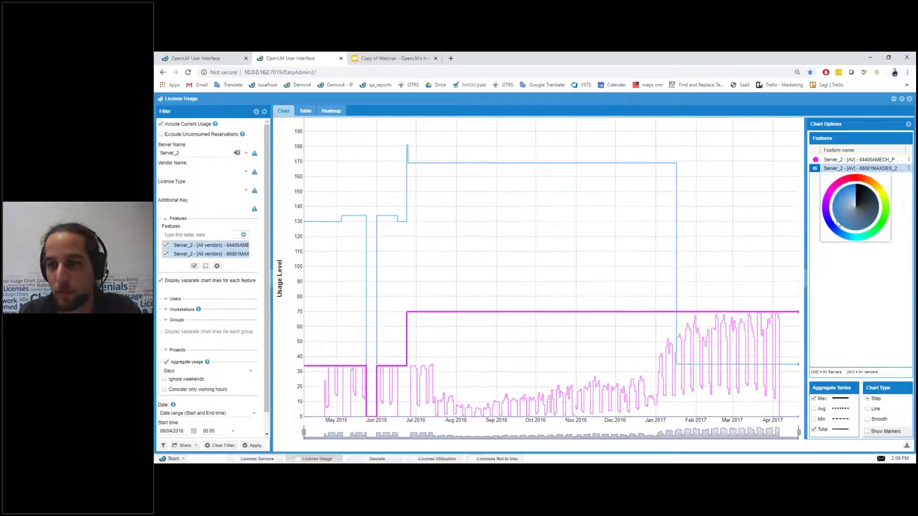
click(862, 240)
click(835, 201)
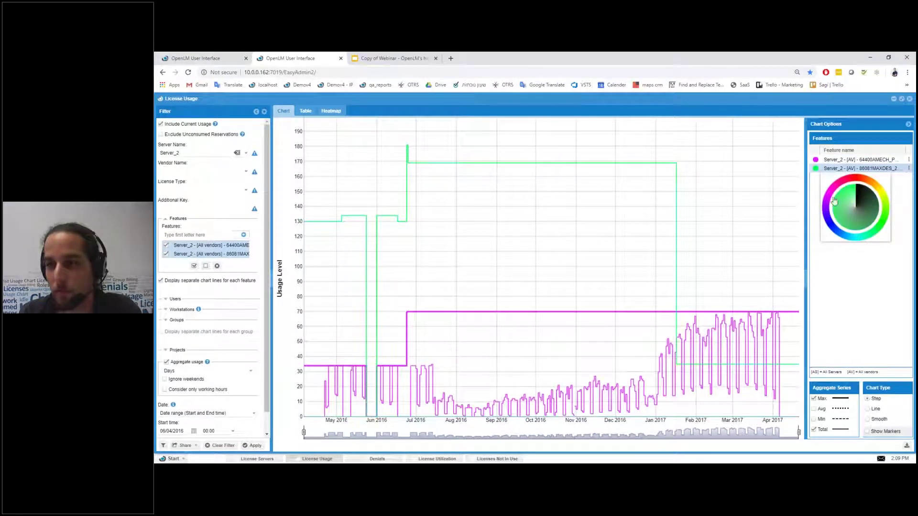
click(815, 160)
click(847, 174)
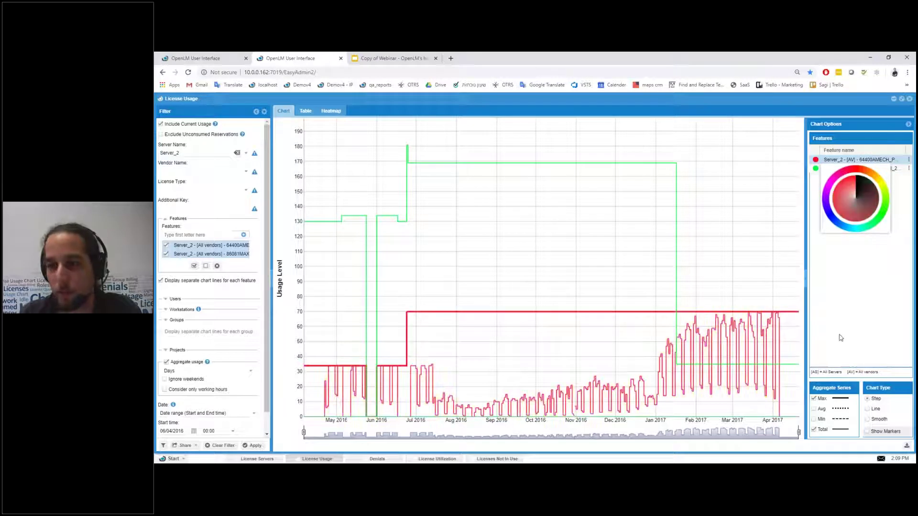
click(894, 202)
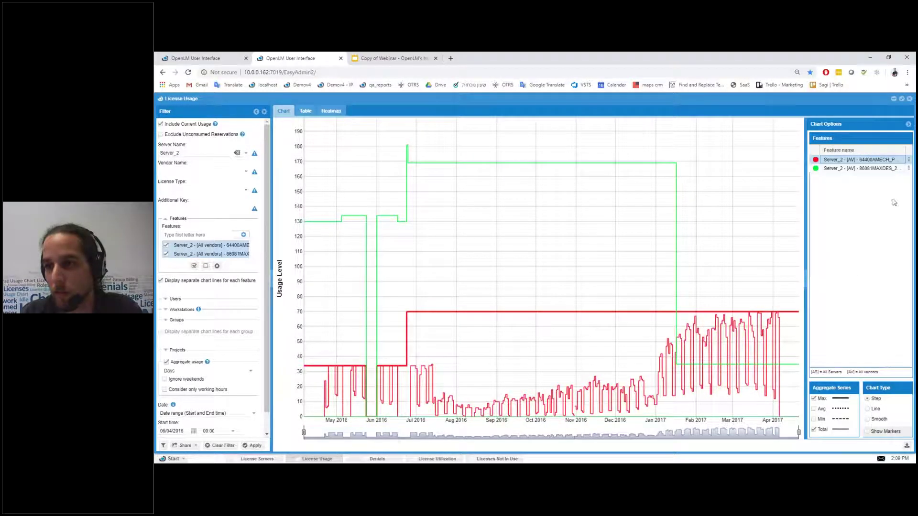
click(908, 160)
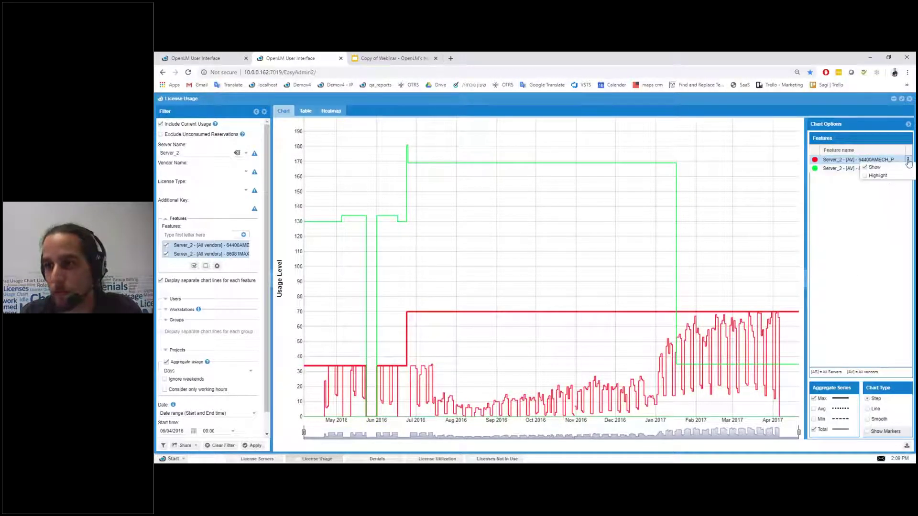
click(865, 175)
click(865, 176)
click(908, 168)
click(864, 184)
click(865, 185)
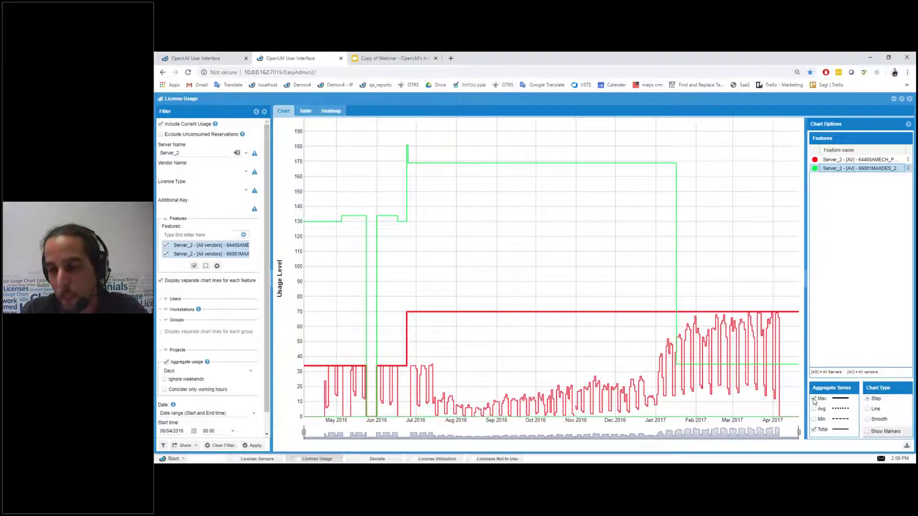
click(813, 398)
click(814, 400)
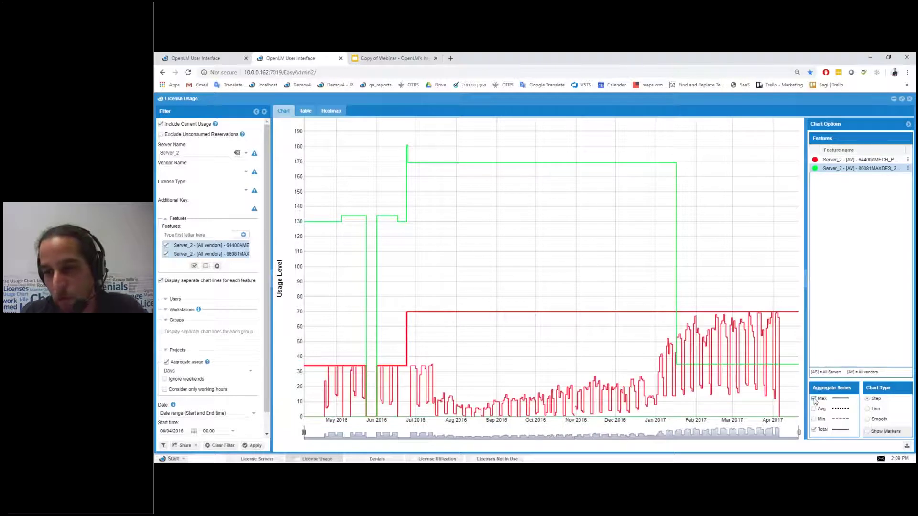
click(170, 371)
click(171, 387)
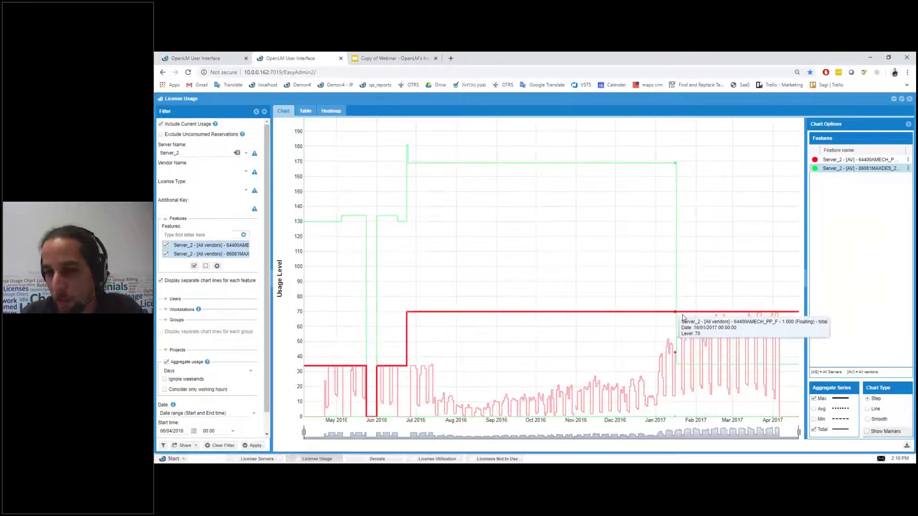
mouse_move(696, 320)
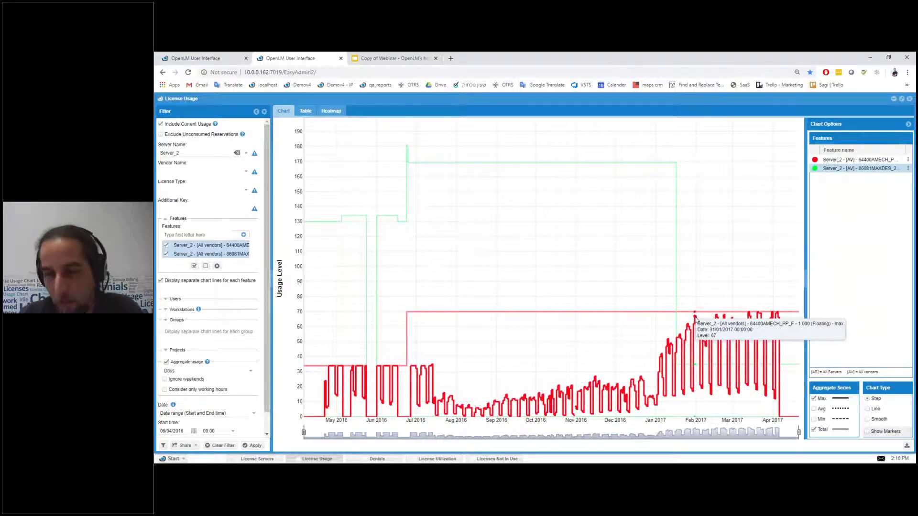
Step: Cycle Aggregate Series through Avg and Min back to Max, then enable Show Markers
click(814, 409)
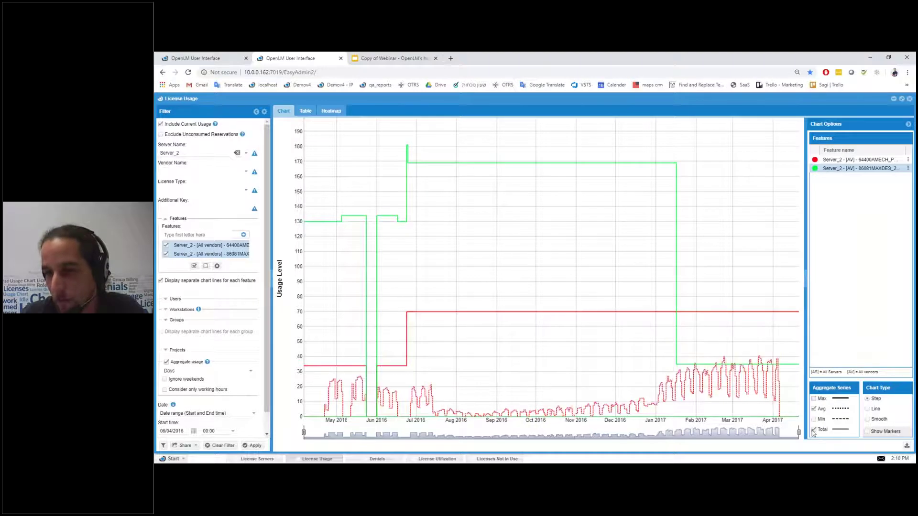
click(814, 419)
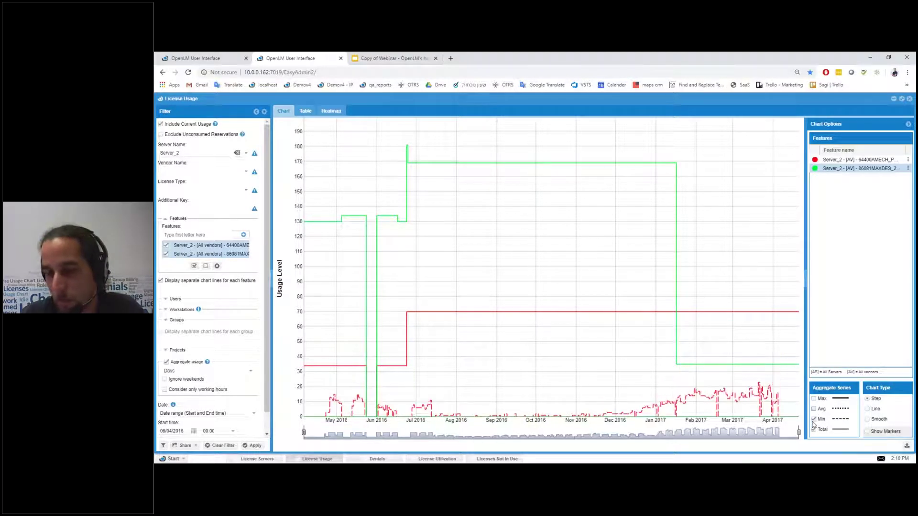
click(814, 399)
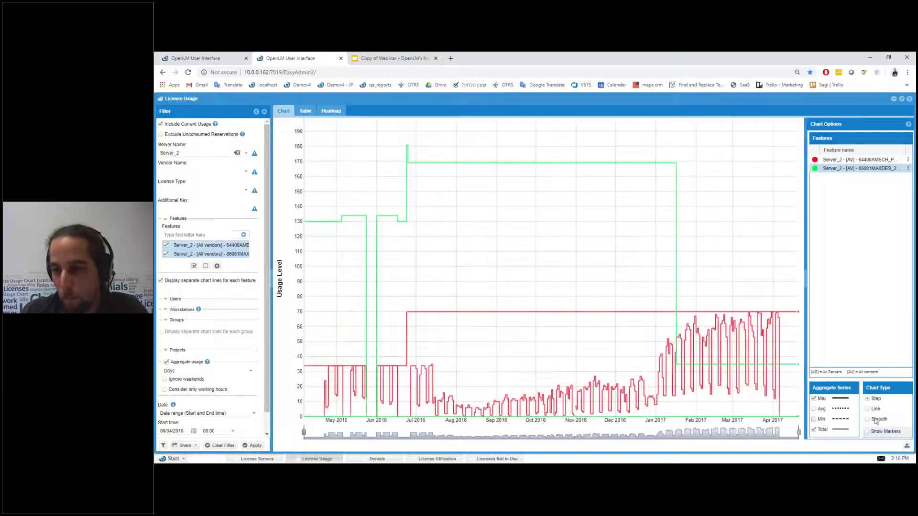
click(866, 431)
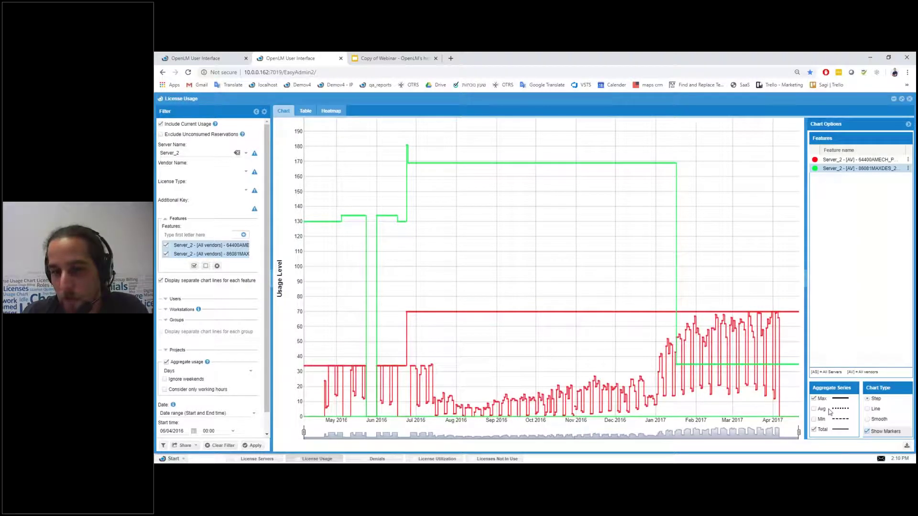
mouse_move(645, 385)
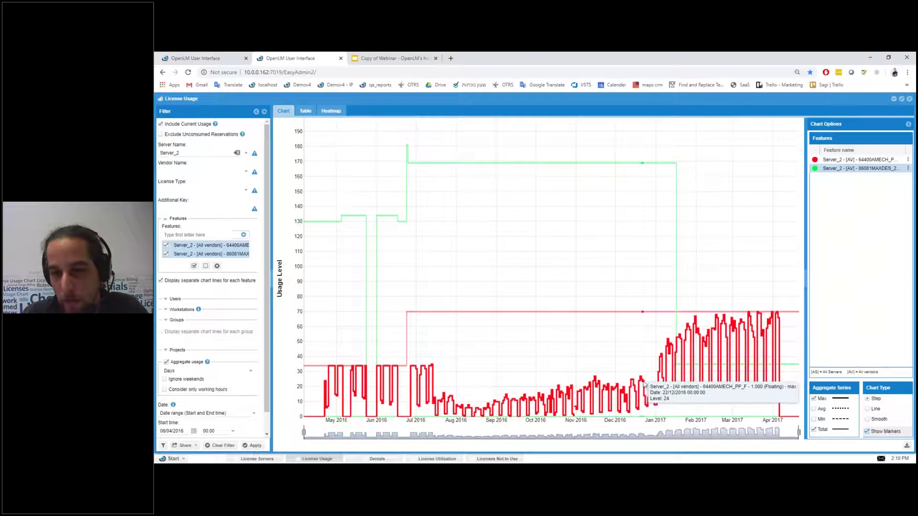
Step: Open and browse the License Activity report of 30 Server_2 sessions, then return to License Usage
click(651, 398)
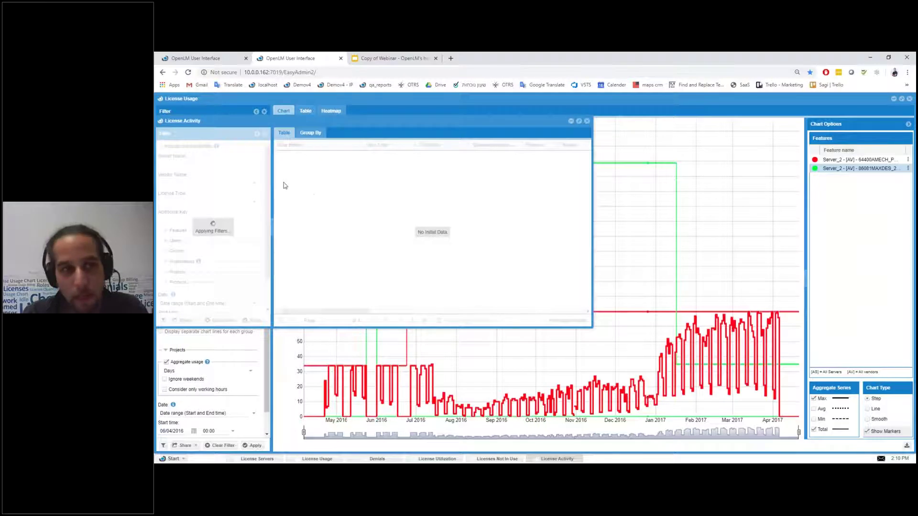
scroll(368, 216, down, 5)
drag(354, 312, 527, 313)
scroll(436, 259, up, 3)
scroll(415, 217, up, 2)
drag(468, 311, 522, 314)
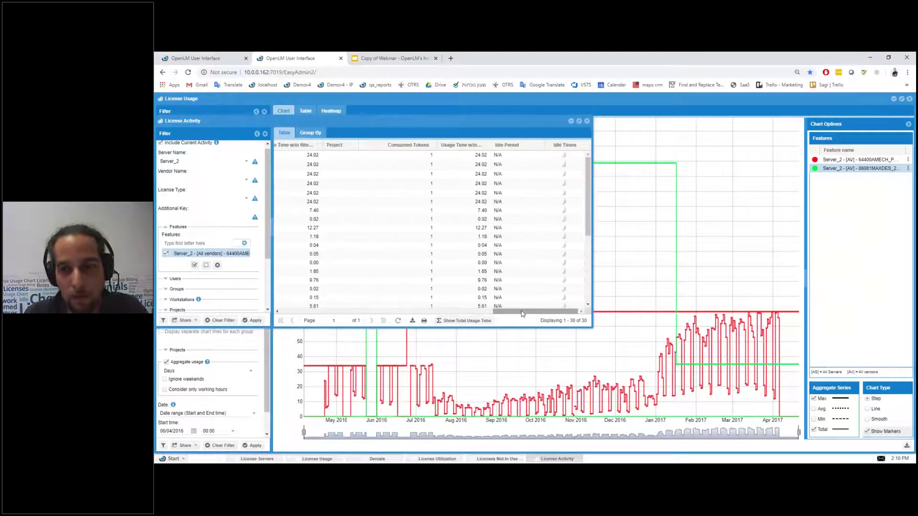
mouse_move(643, 382)
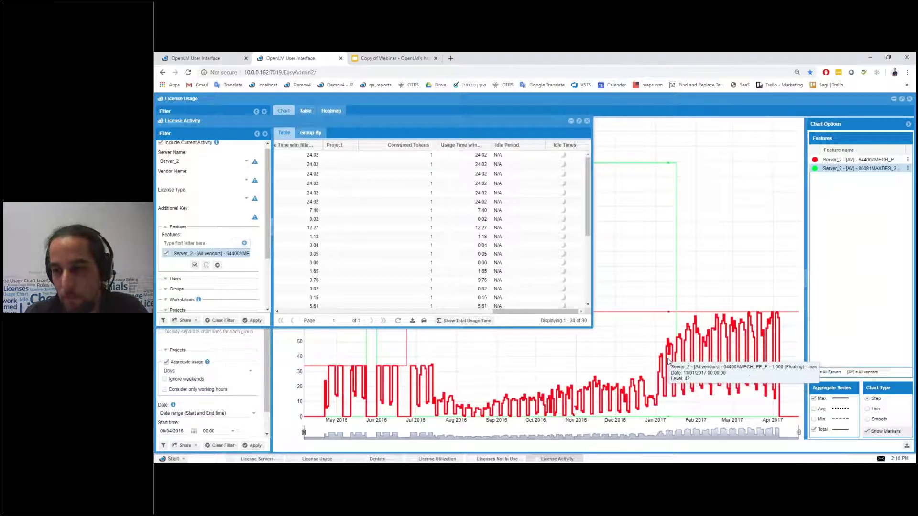
click(672, 165)
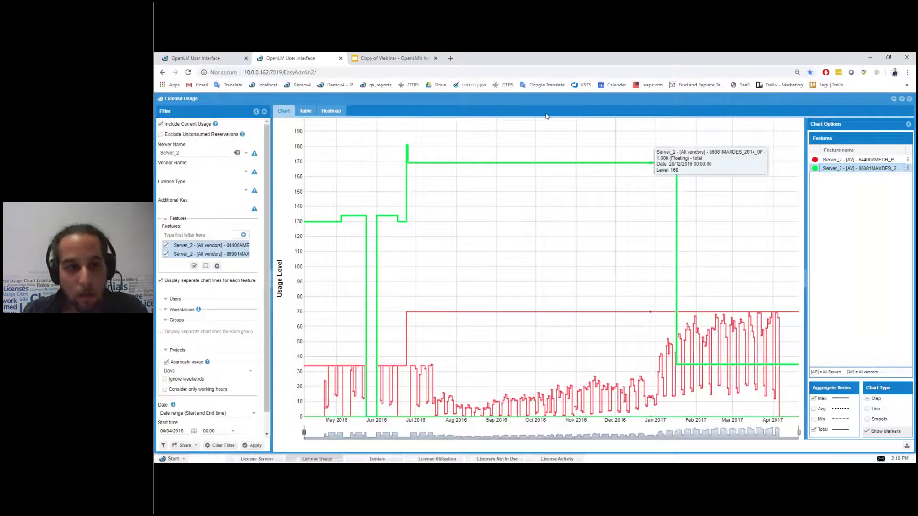
scroll(225, 316, down, 1)
scroll(244, 291, up, 1)
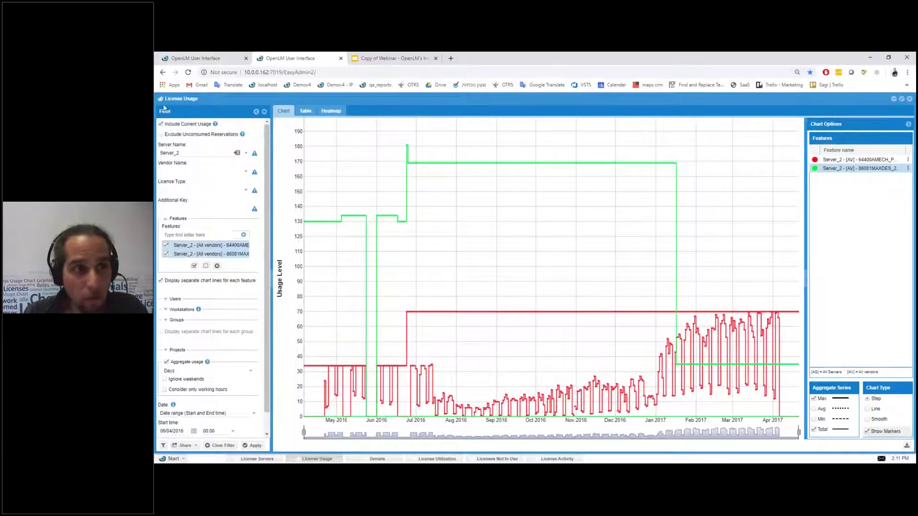
click(239, 98)
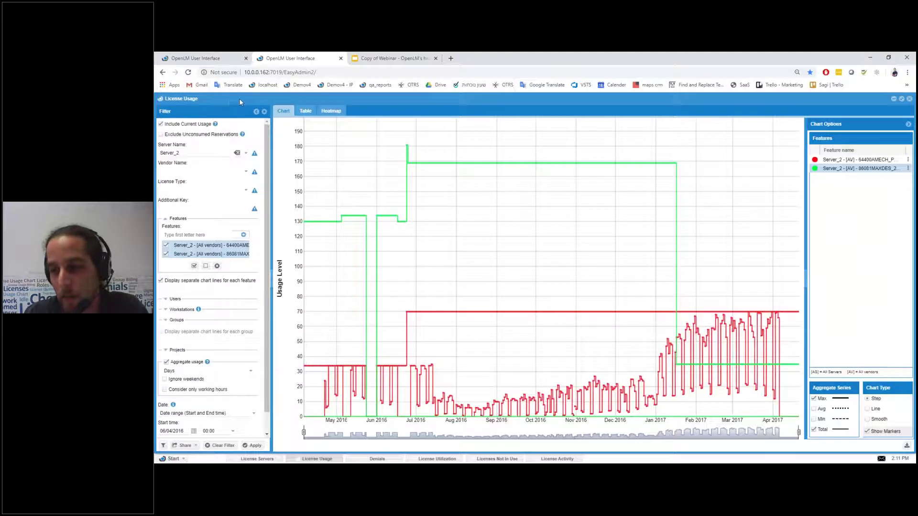
click(815, 409)
click(815, 410)
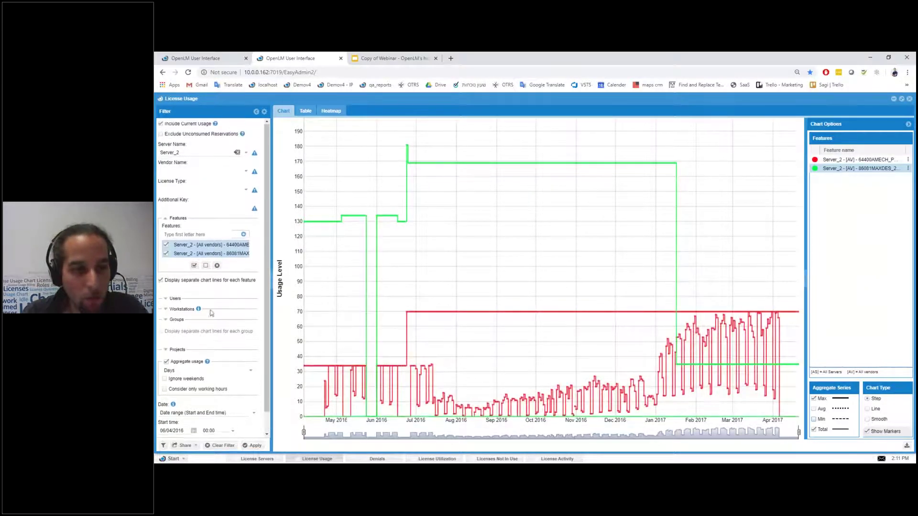
scroll(210, 287, down, 1)
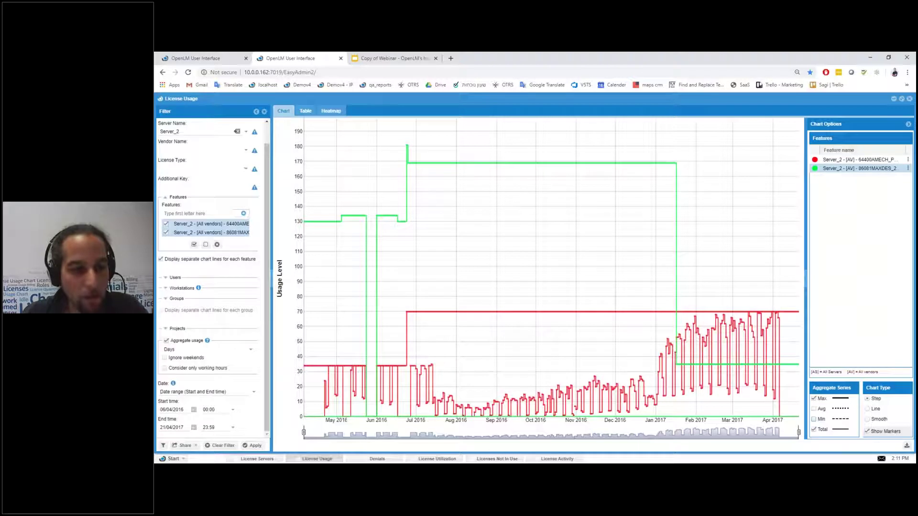
scroll(211, 287, up, 1)
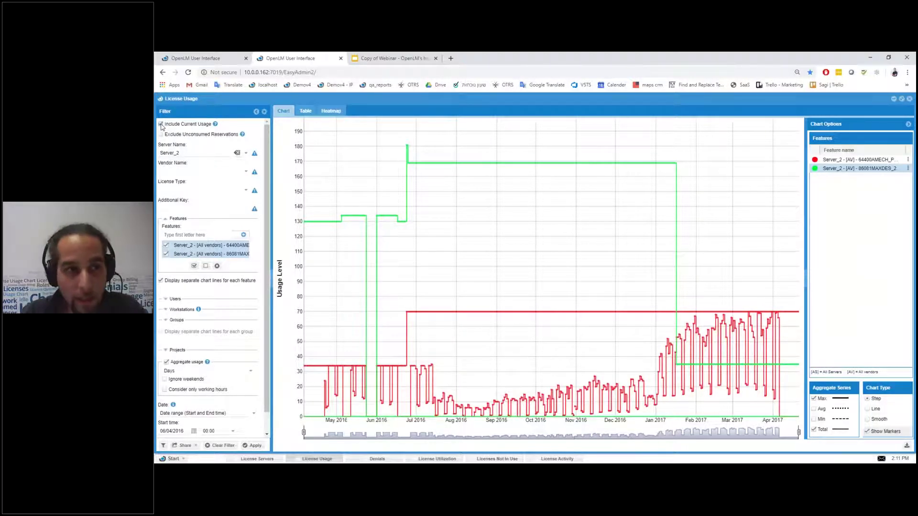
Step: Keep Include Current Usage on and turn on Exclude Unconsumed Reservations in the filter
click(161, 125)
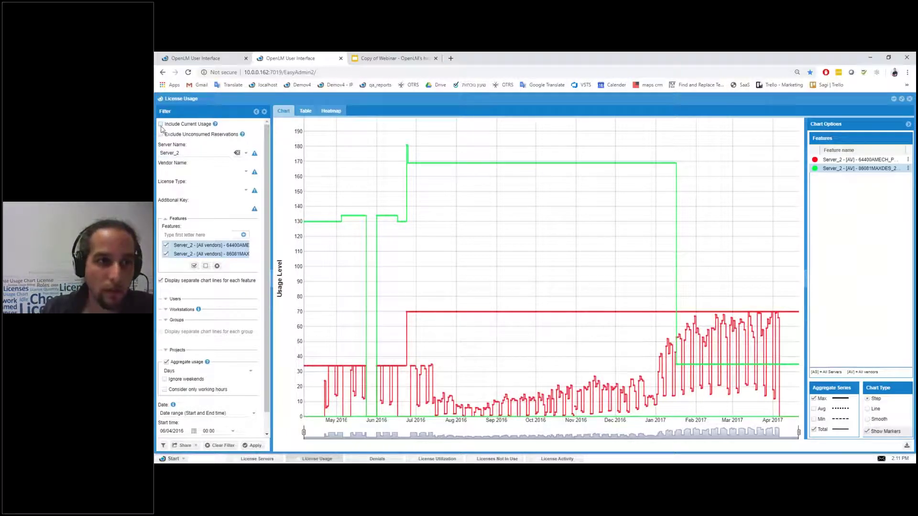
click(161, 124)
click(161, 134)
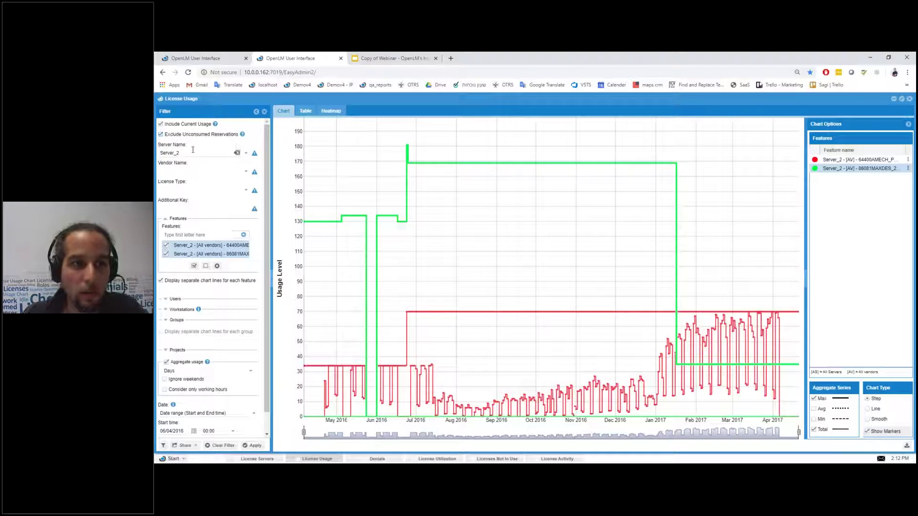
click(161, 134)
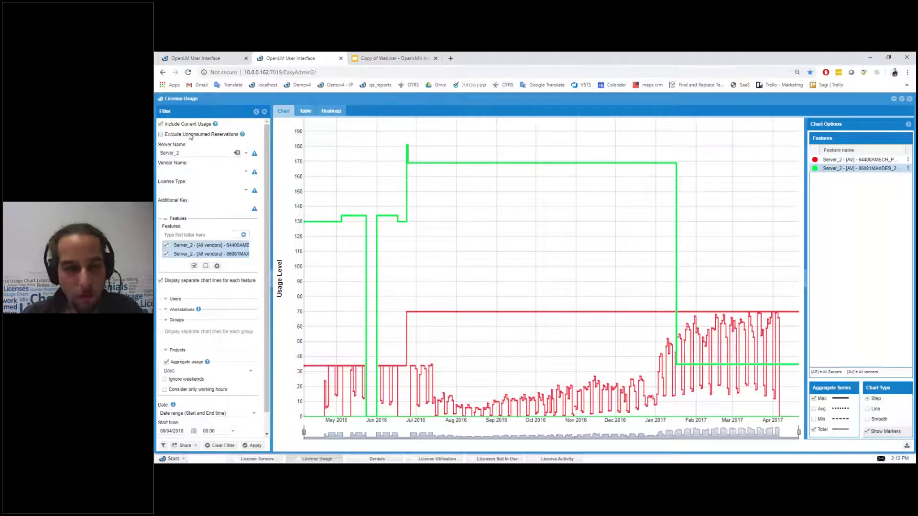
click(161, 136)
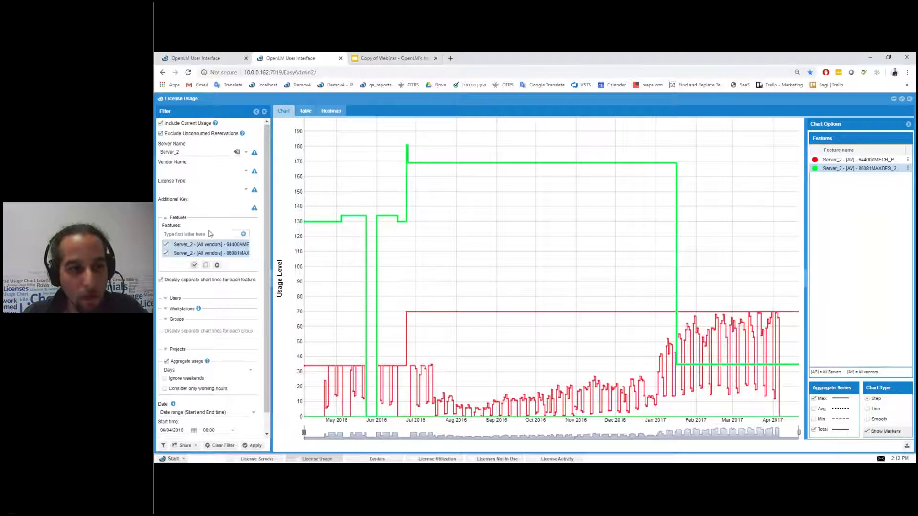
scroll(182, 264, down, 1)
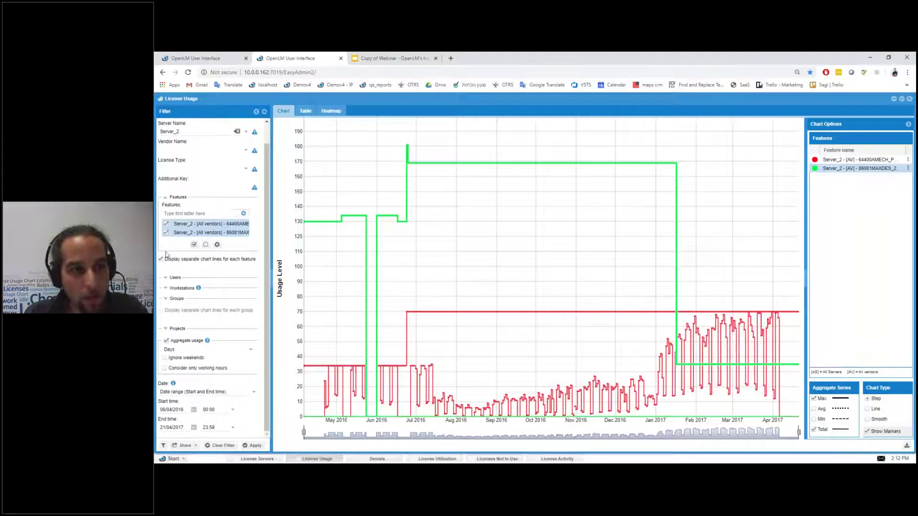
scroll(177, 215, up, 1)
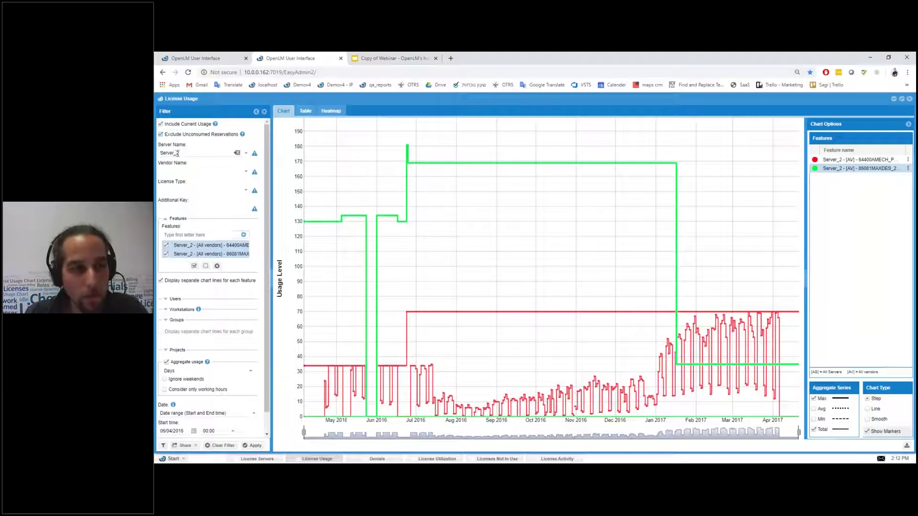
click(180, 153)
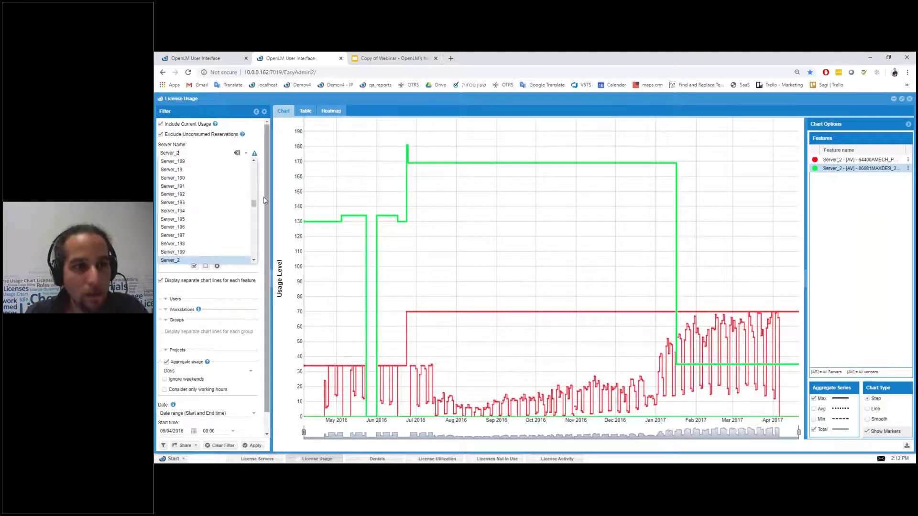
click(185, 168)
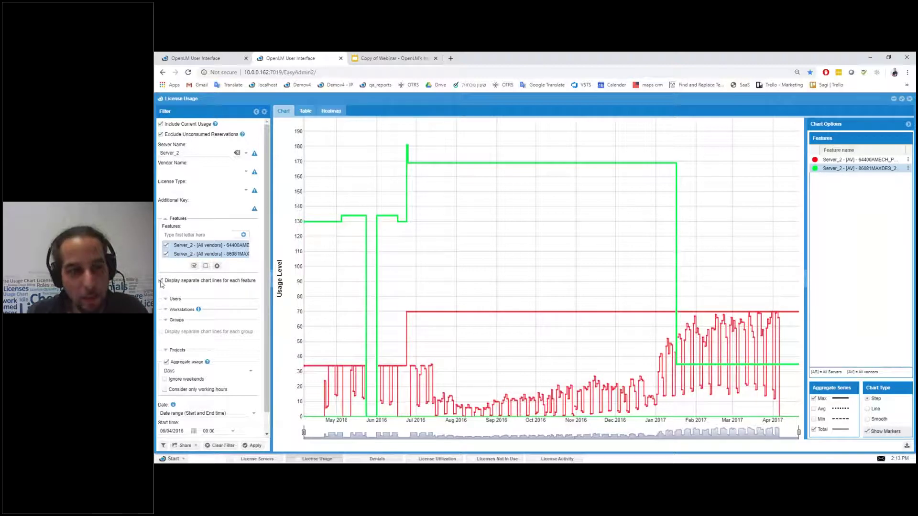
click(252, 445)
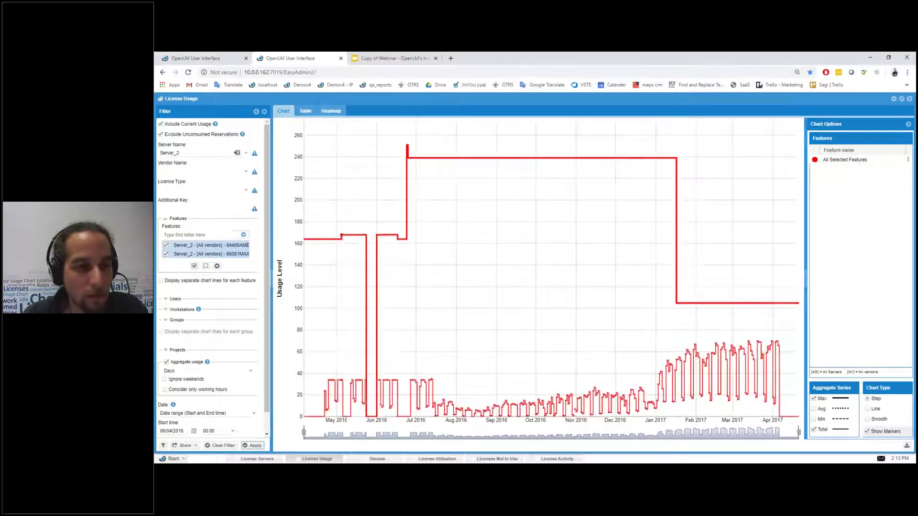
scroll(173, 290, down, 1)
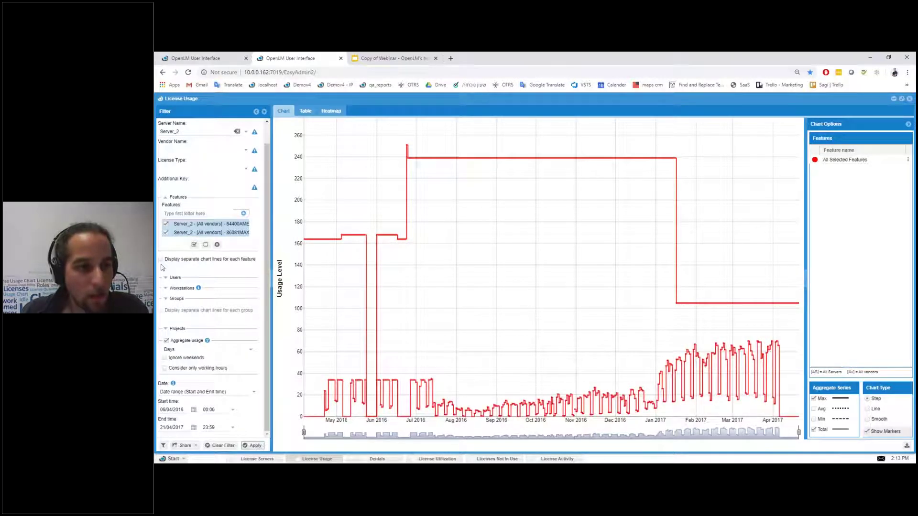
Step: Set the aggregation interval to Hours, review the interval choices, then switch Aggregate usage off
click(166, 342)
click(166, 341)
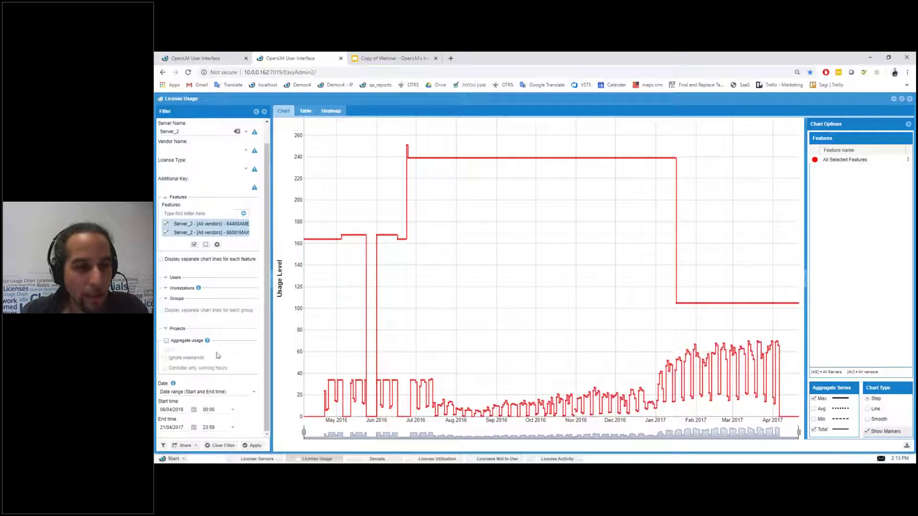
click(252, 353)
click(184, 360)
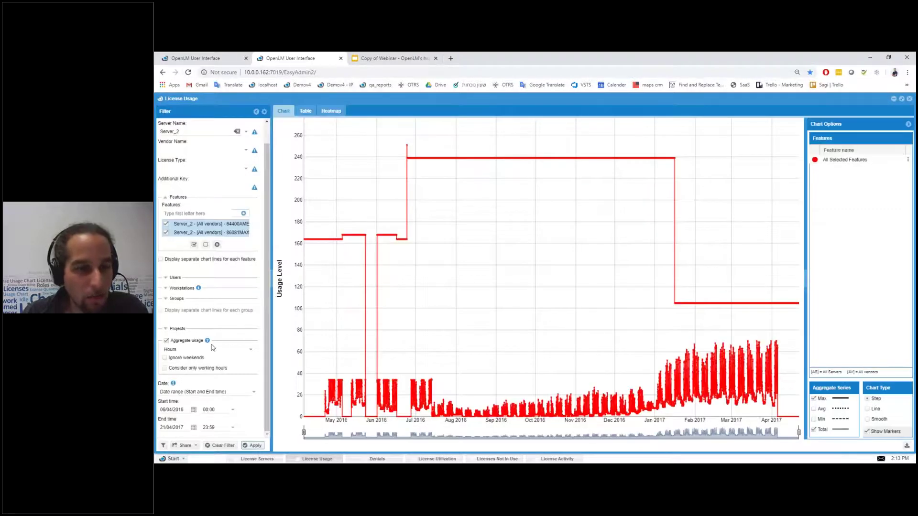
click(251, 351)
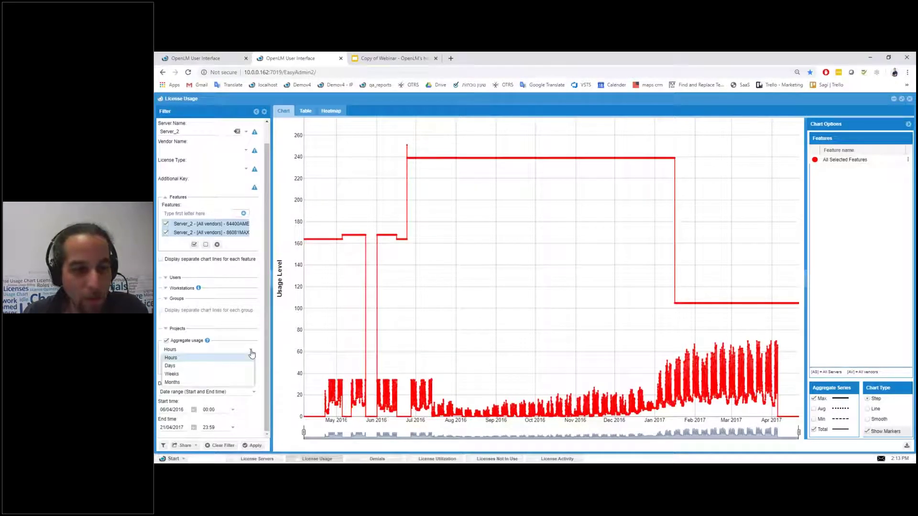
click(251, 353)
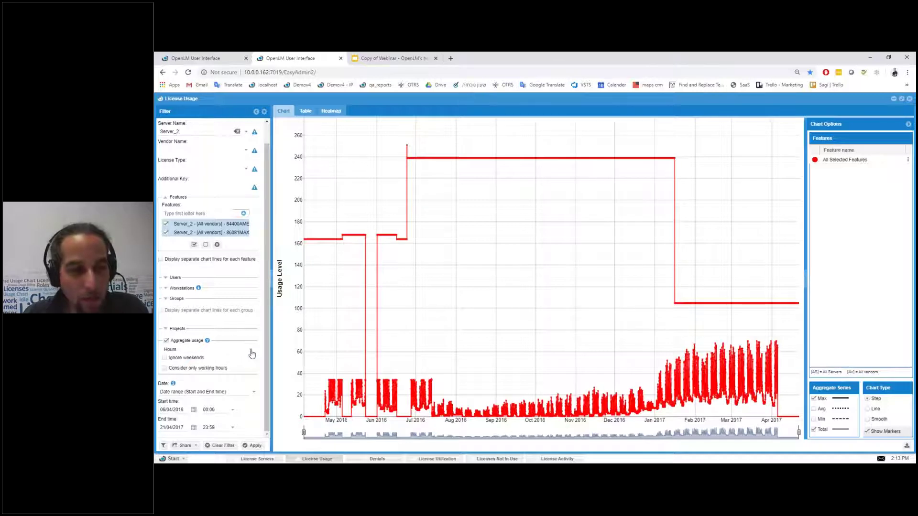
click(171, 350)
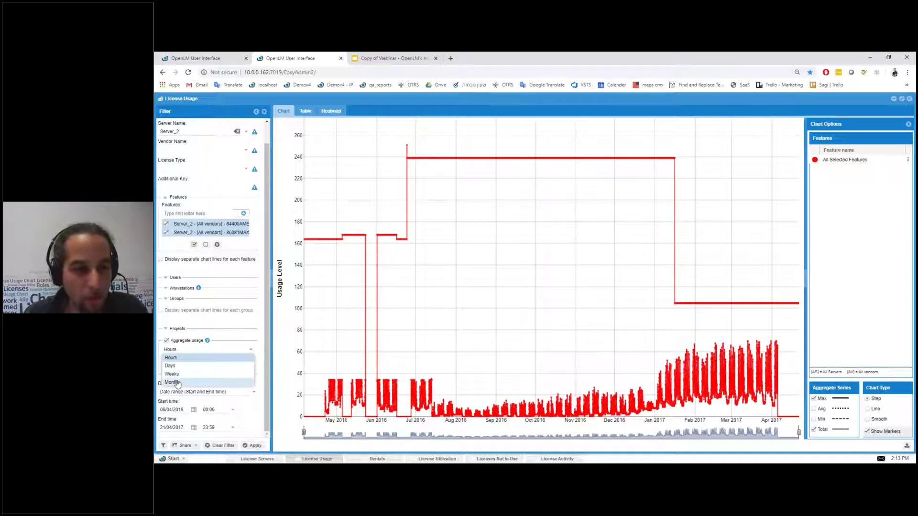
click(220, 352)
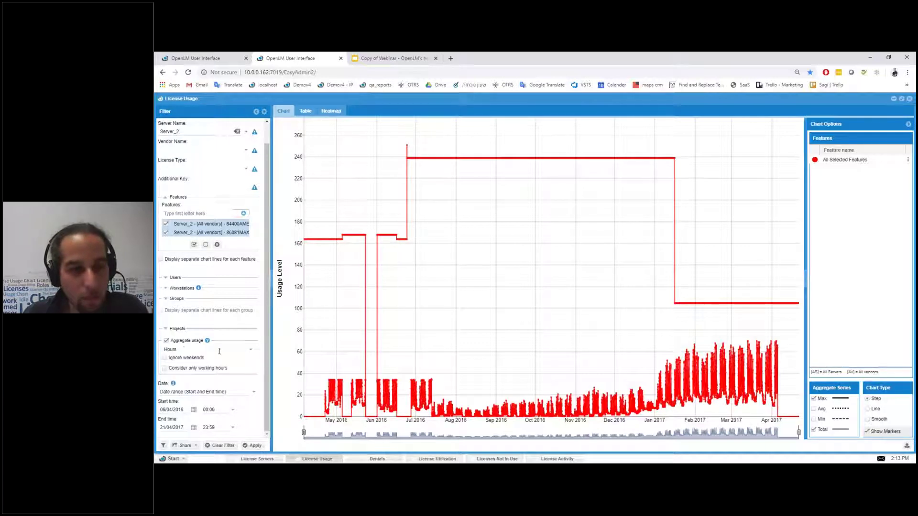
click(167, 341)
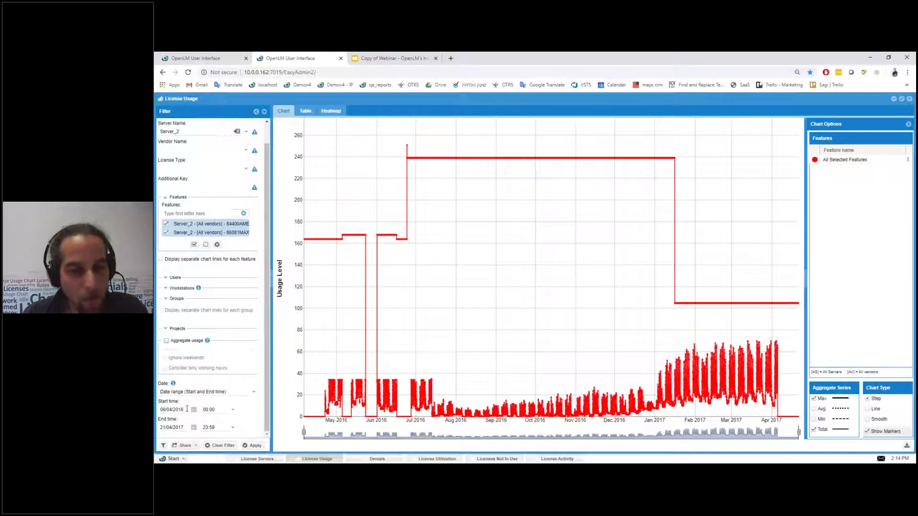
Step: Limit the report to 06/12/2016–21/01/2017, apply it, and zoom the chart into 12–13 Jan
click(185, 410)
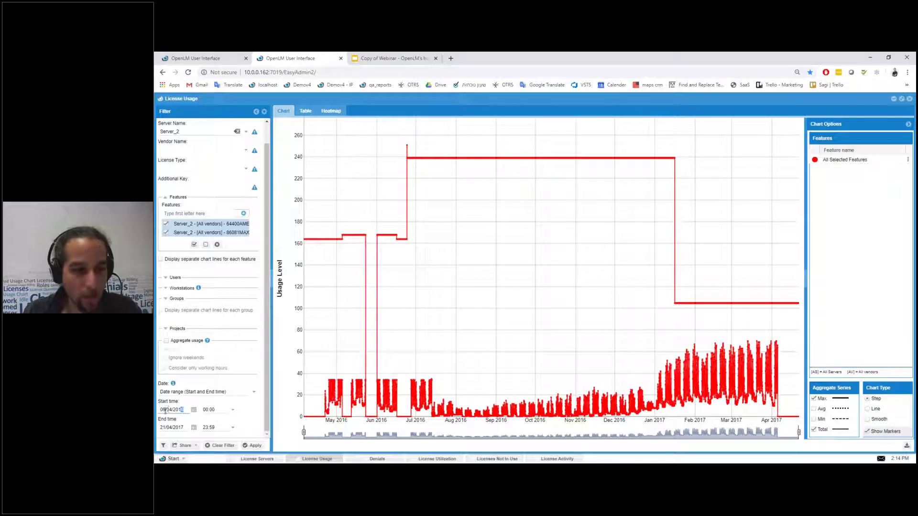
click(170, 410)
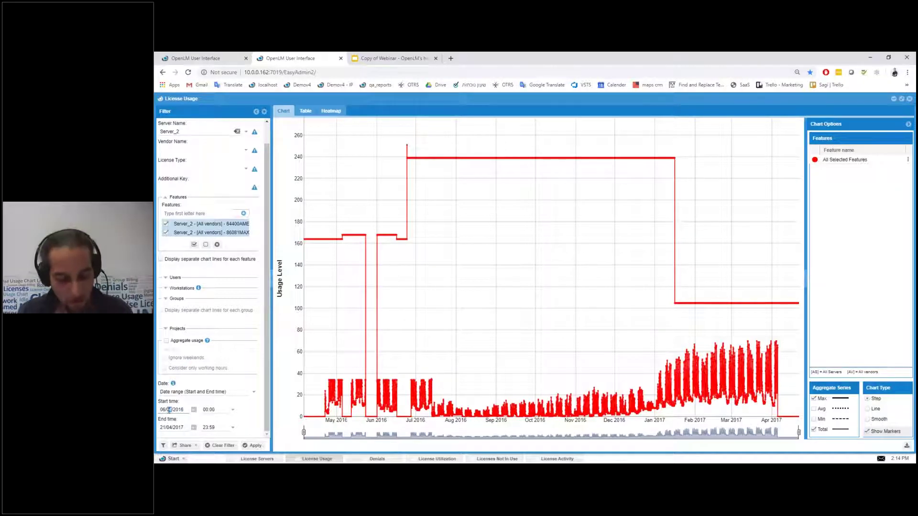
text(12)
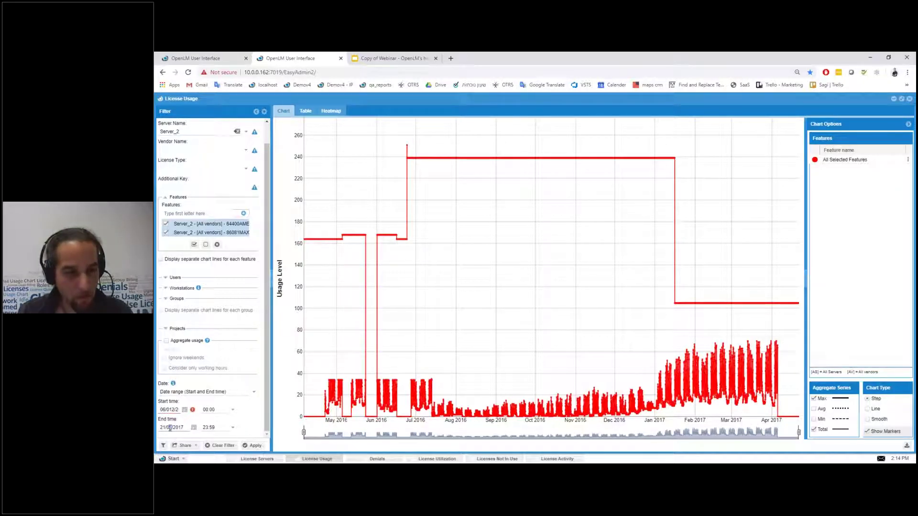
click(181, 411)
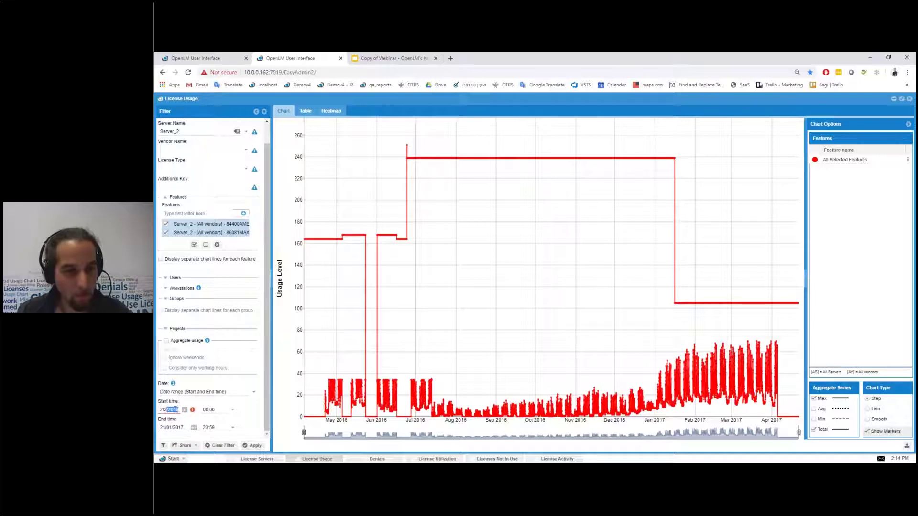
click(168, 410)
key(BackSpace)
click(252, 445)
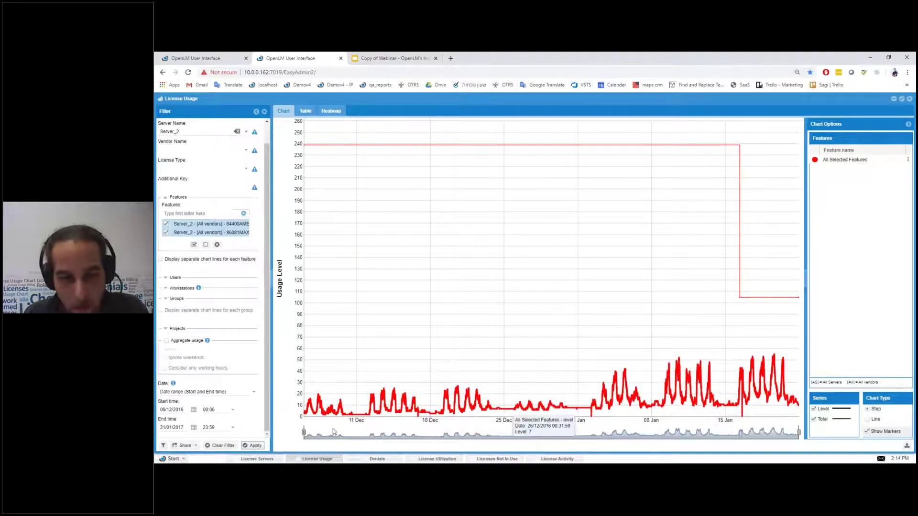
drag(305, 433, 351, 432)
drag(460, 433, 703, 432)
drag(799, 433, 708, 433)
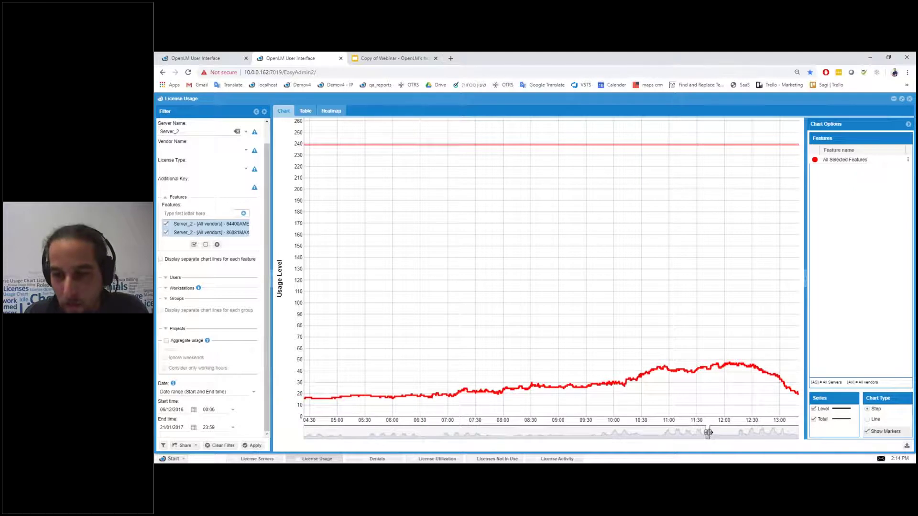
mouse_move(666, 367)
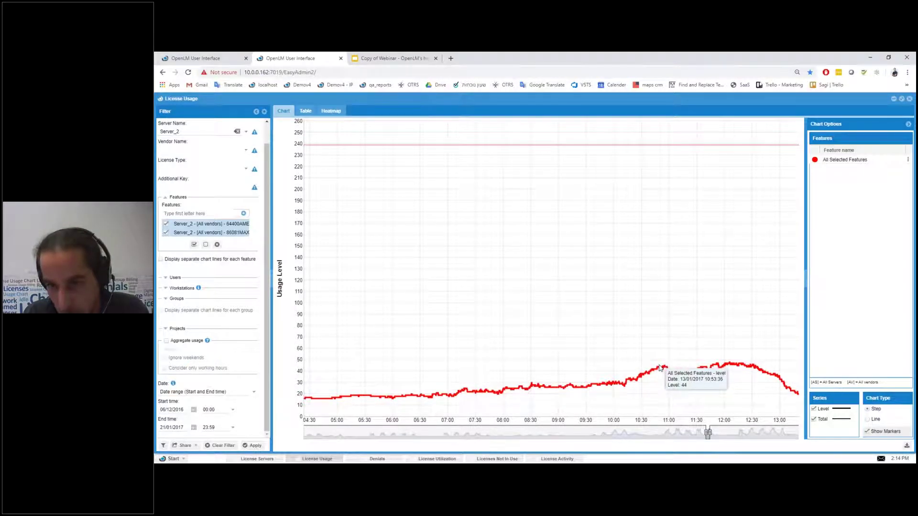
Step: Turn Aggregate usage back on with a Days interval and apply it
click(167, 341)
click(250, 351)
click(204, 367)
click(252, 445)
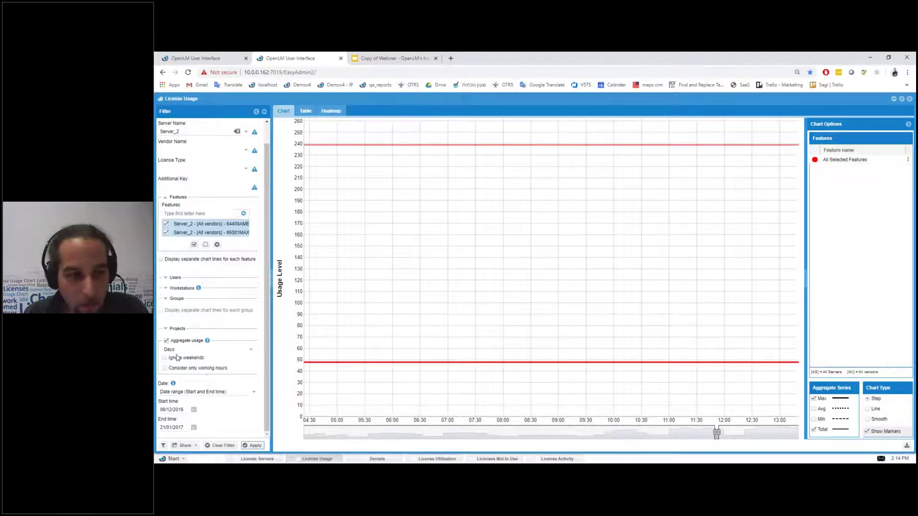
Step: Compare hourly aggregation, return to Days, and widen the chart to the full Dec–Jan range
click(251, 351)
click(171, 358)
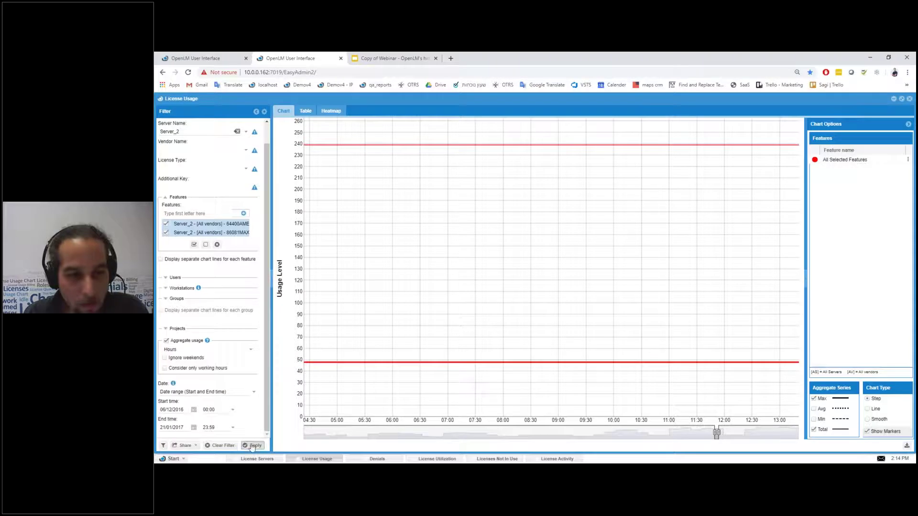
click(253, 446)
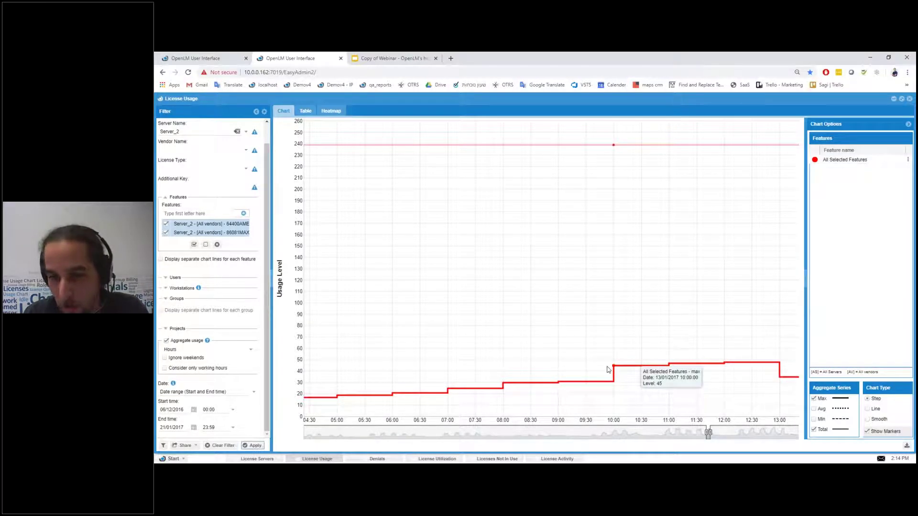
click(211, 350)
click(215, 361)
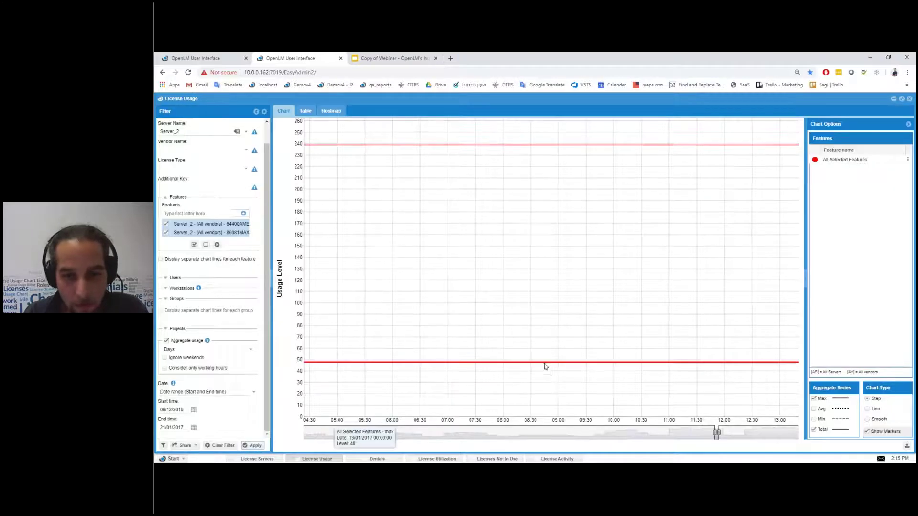
scroll(715, 433, down, 5)
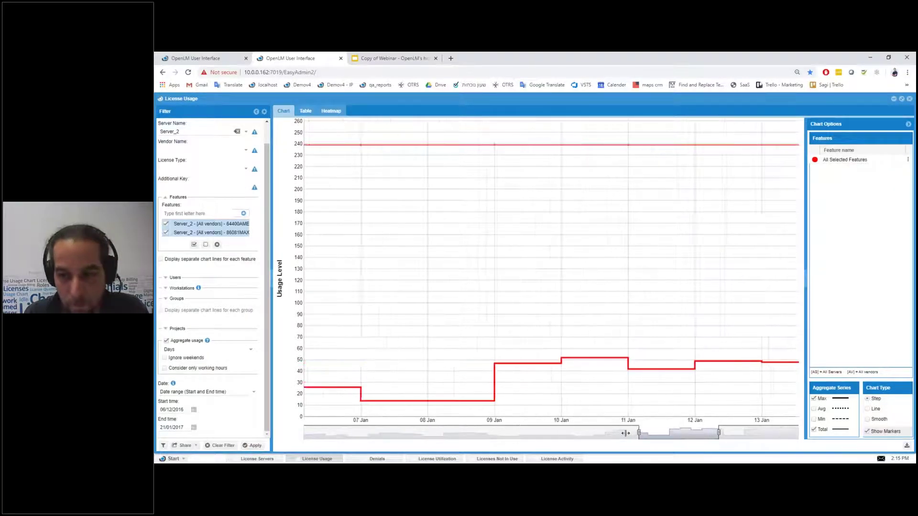
drag(718, 432, 799, 432)
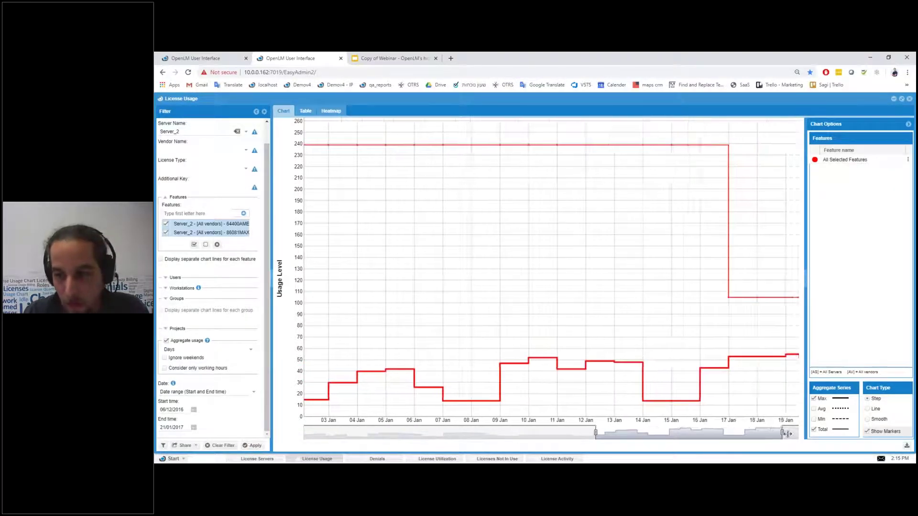
drag(595, 432, 304, 432)
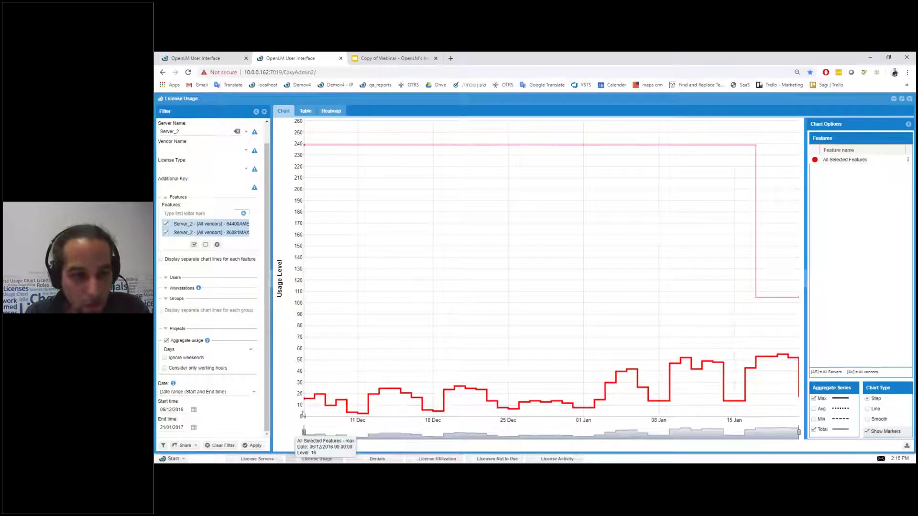
click(194, 446)
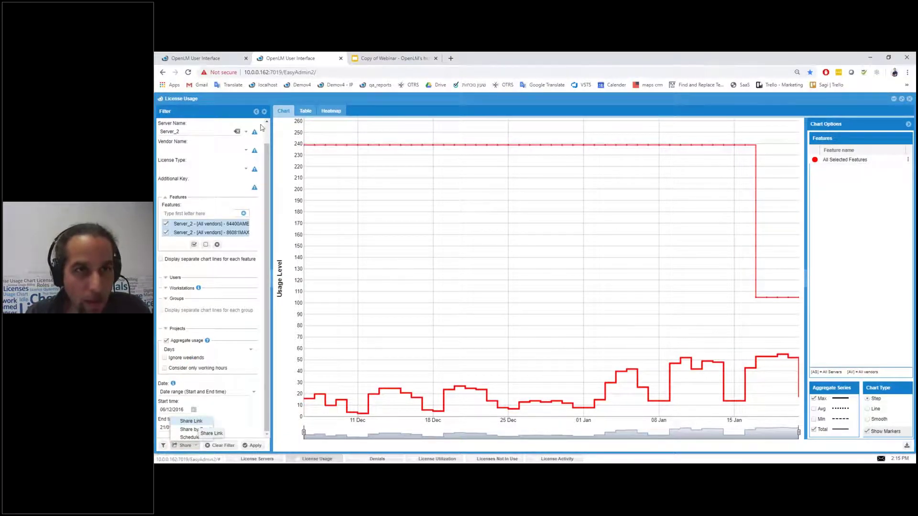
click(294, 73)
click(307, 101)
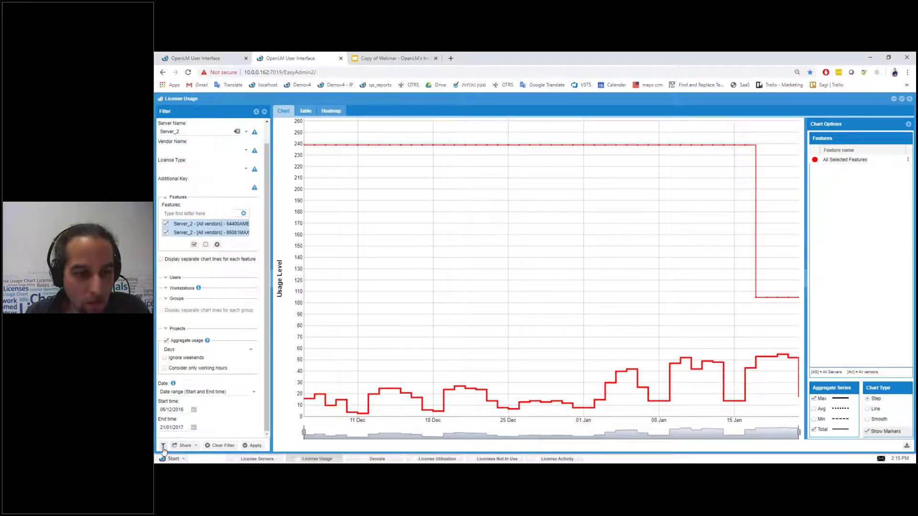
click(185, 446)
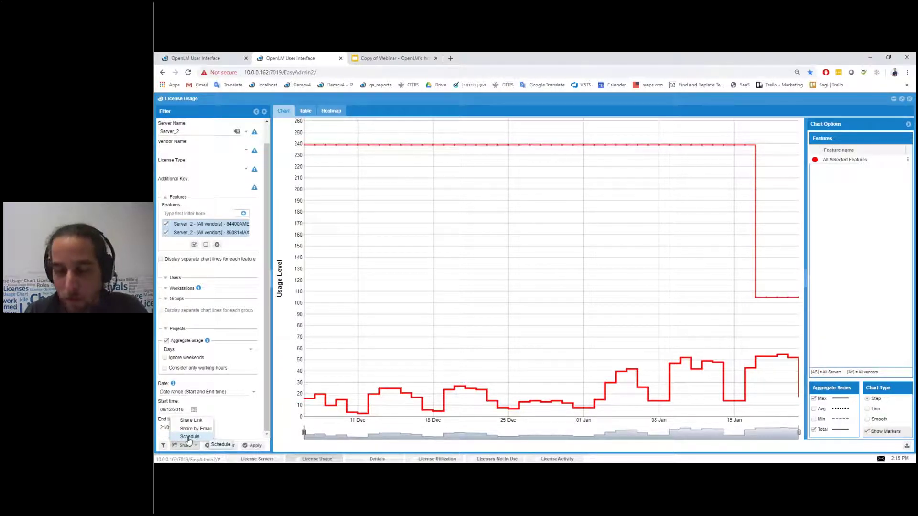
click(284, 442)
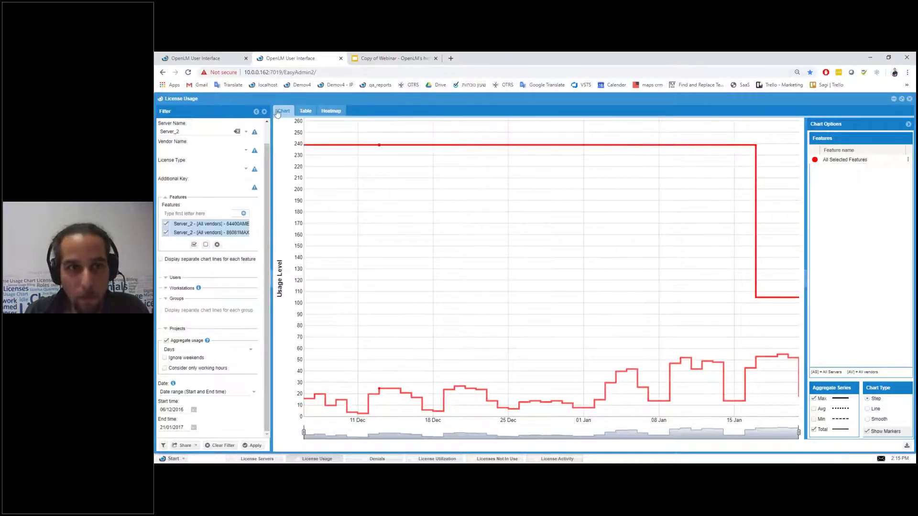
Step: Switch the report to its 47-row daily table and download it as a CSV export
click(304, 112)
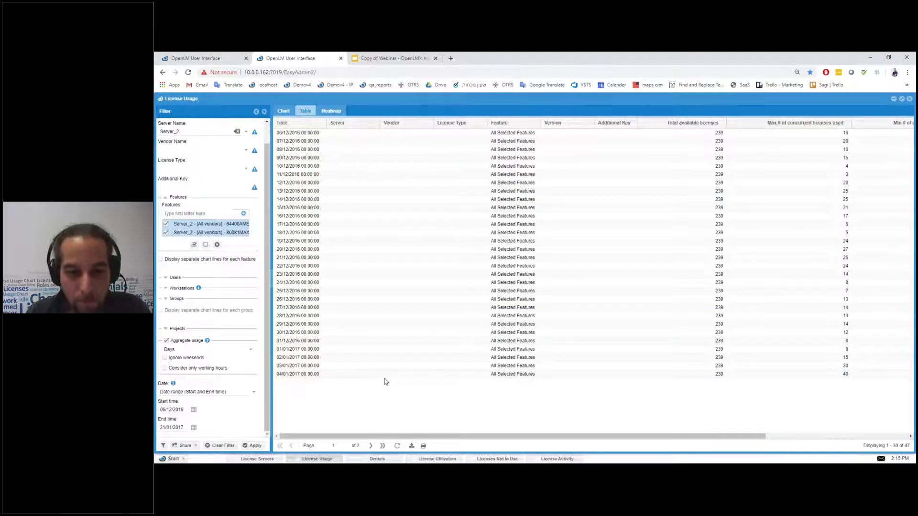
click(411, 446)
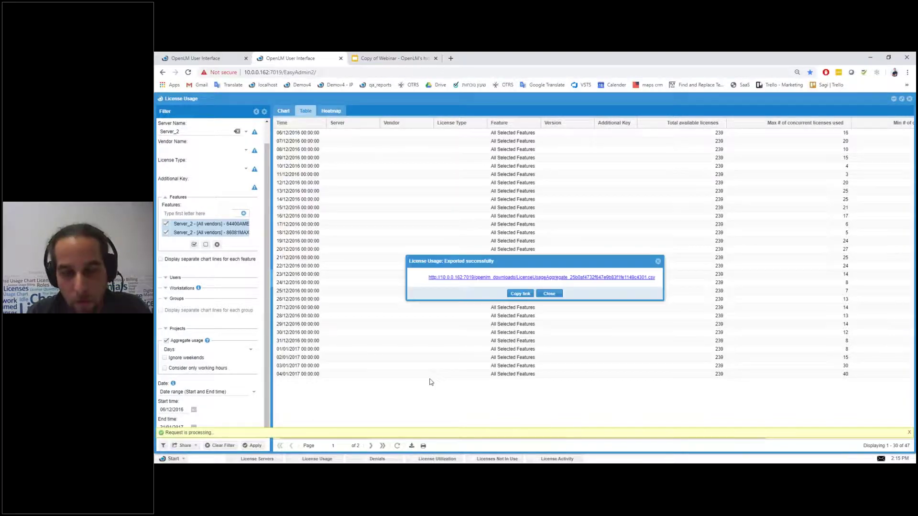
click(650, 281)
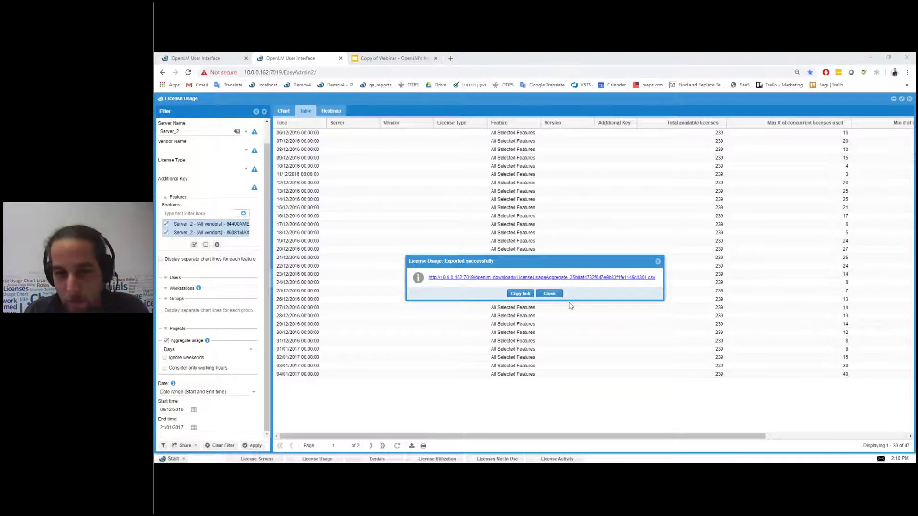
click(548, 294)
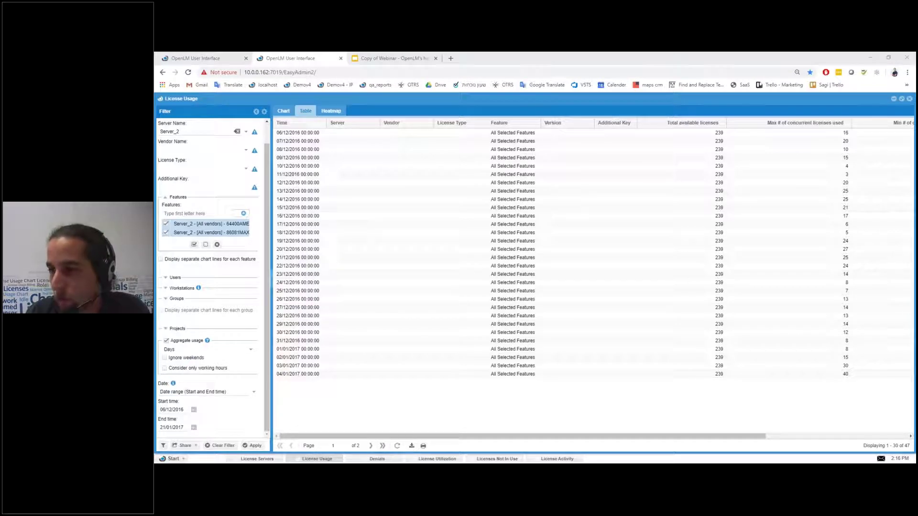
click(310, 458)
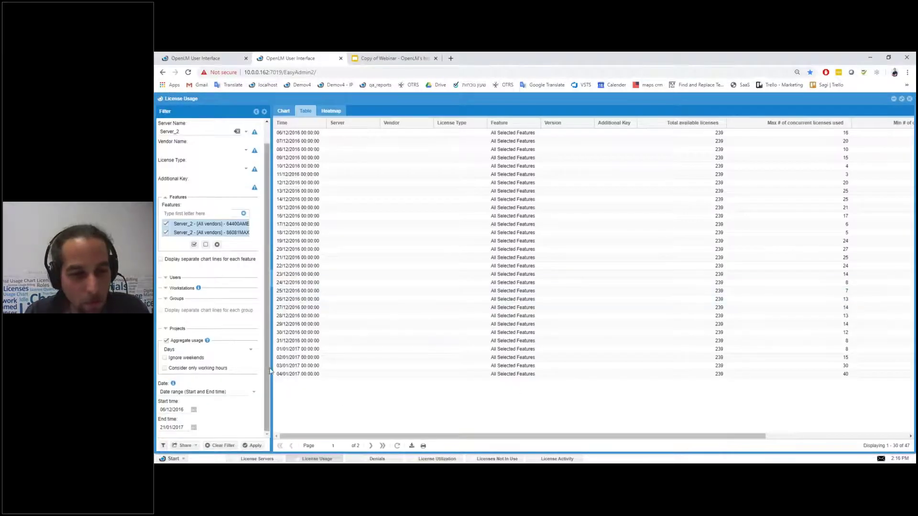
click(283, 111)
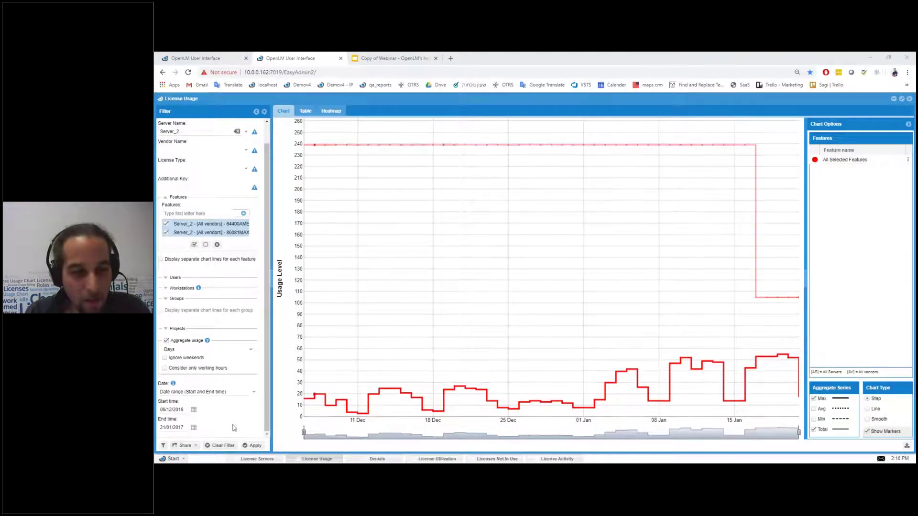
click(378, 459)
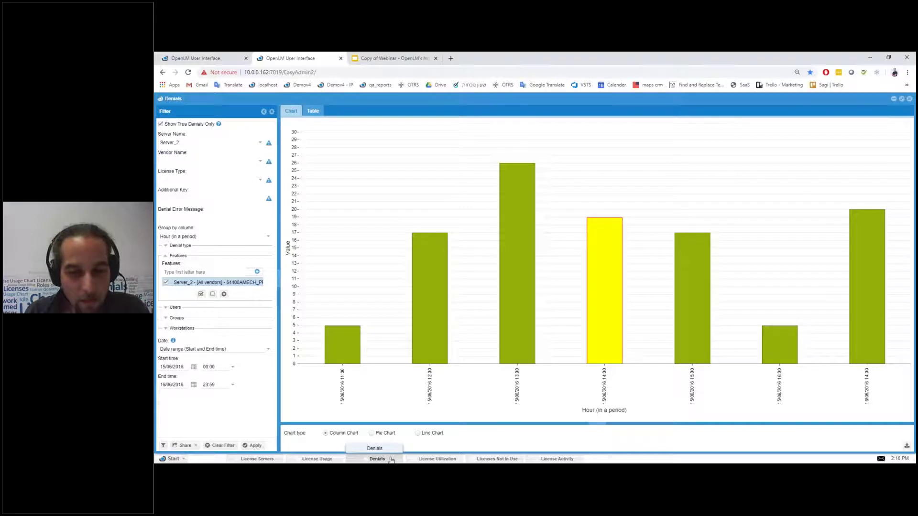
click(317, 459)
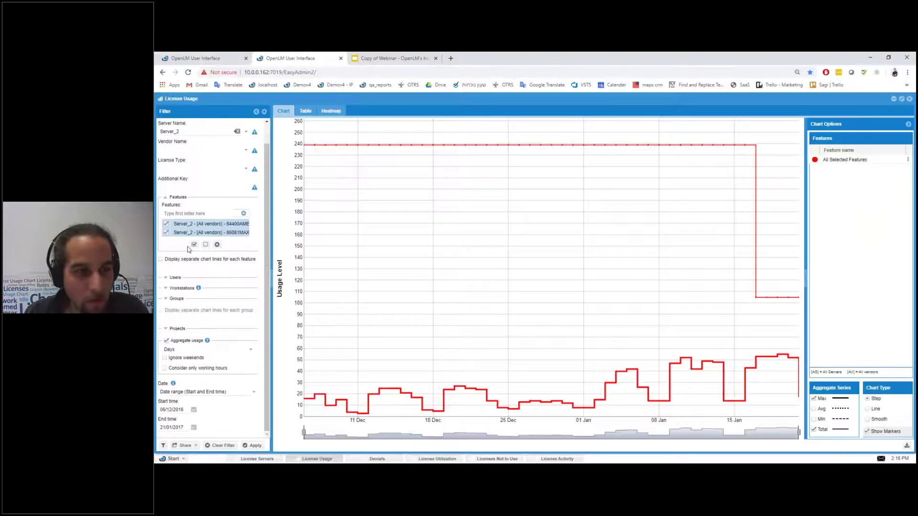
Step: Look at the saved-filter management and the License Usage report properties, closing both unchanged
click(164, 448)
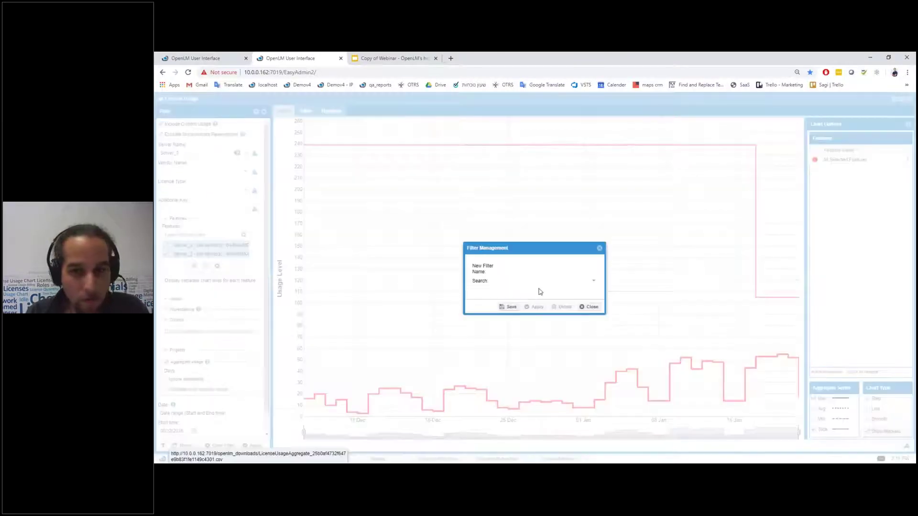
click(588, 309)
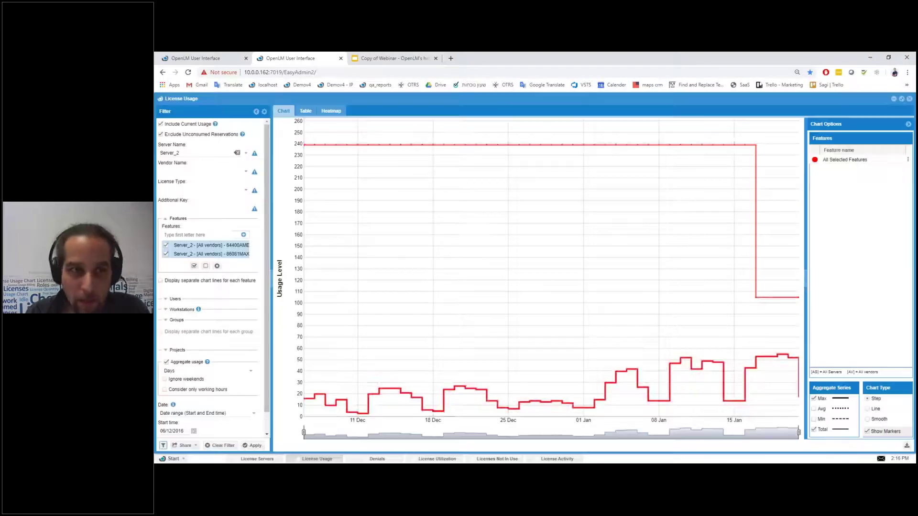
click(161, 99)
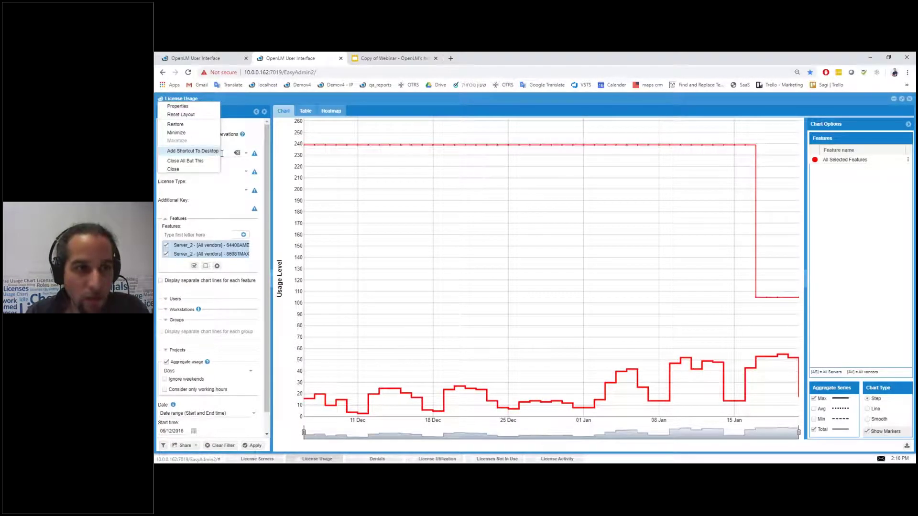
click(188, 107)
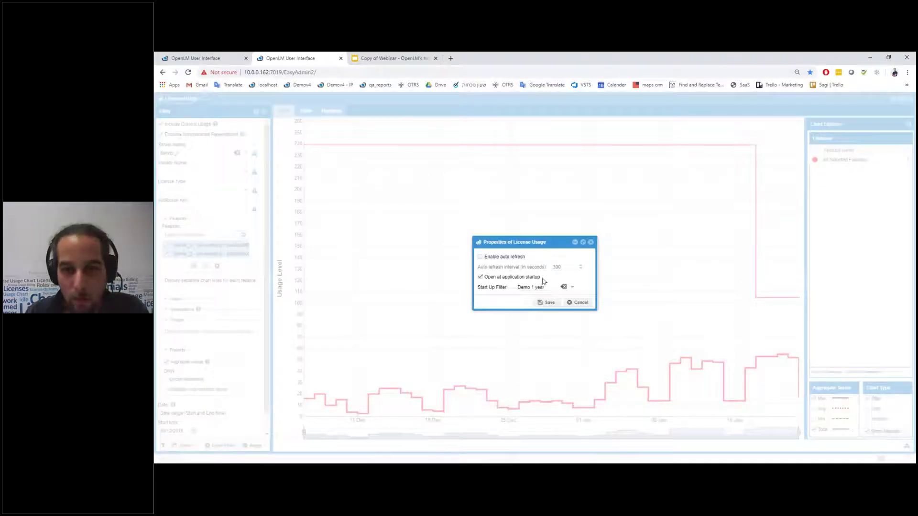
click(577, 302)
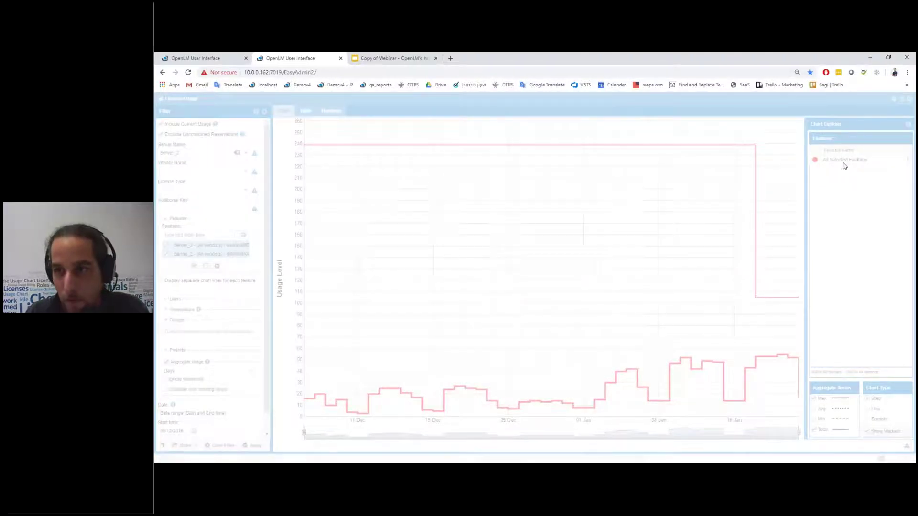
Step: Recolour the All Selected Features usage lines from red to magenta
click(814, 159)
drag(835, 201, 835, 210)
click(856, 278)
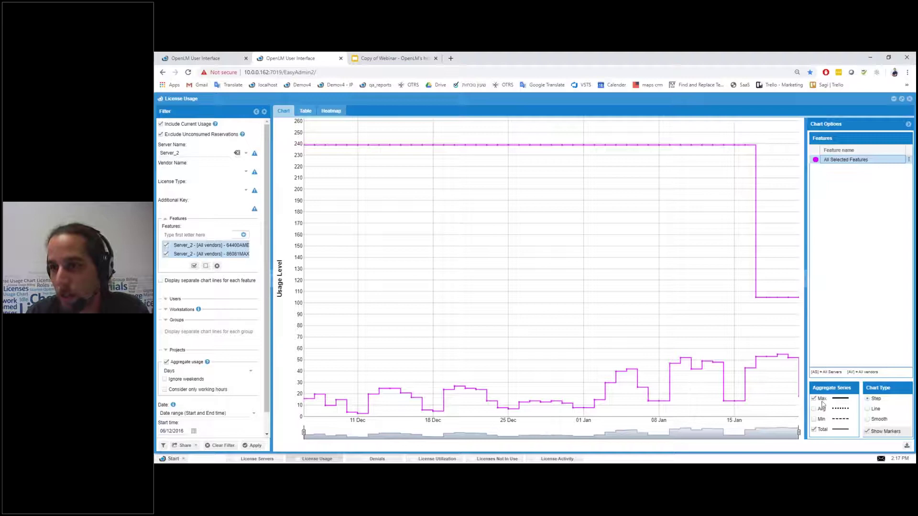
scroll(182, 264, down, 1)
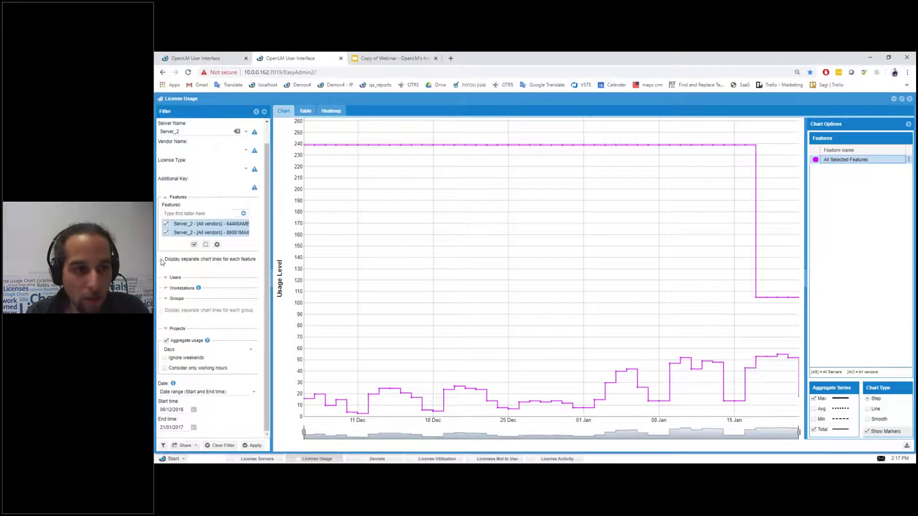
scroll(197, 321, up, 1)
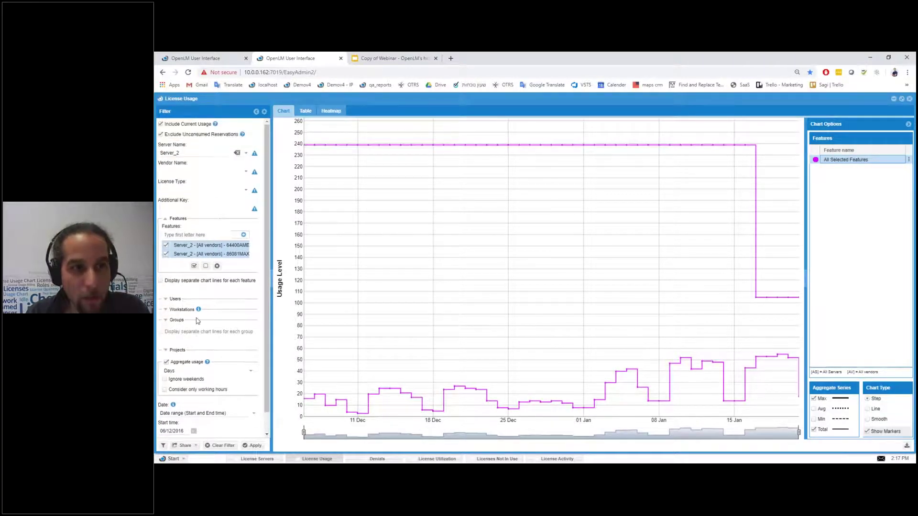
Step: Switch to the Denials report
click(377, 458)
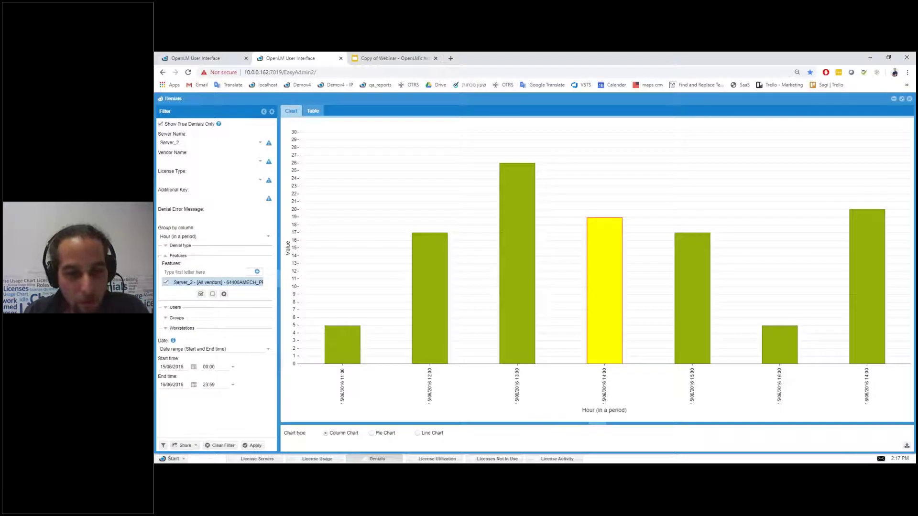
click(163, 445)
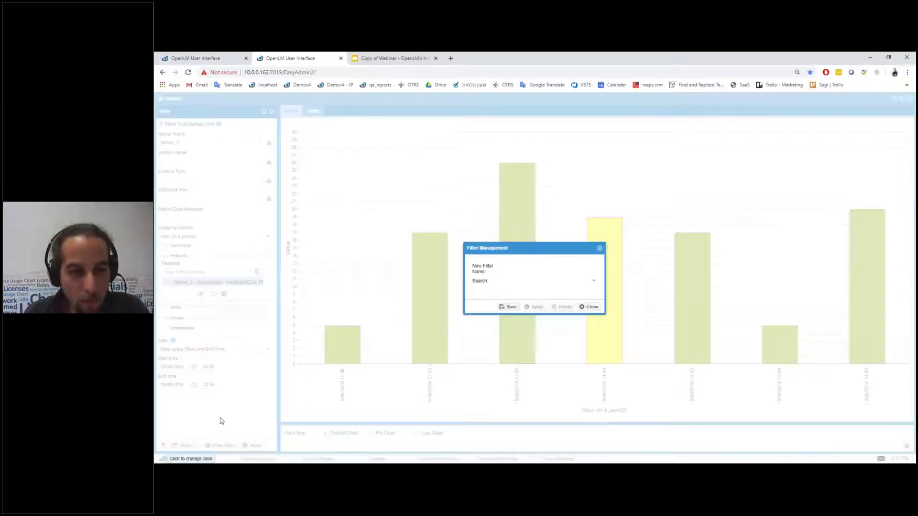
click(589, 308)
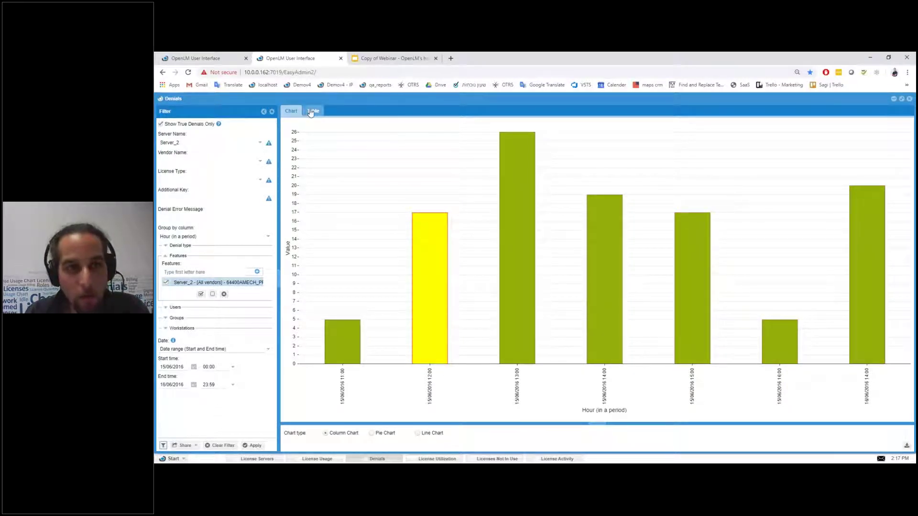
Step: Apply the saved Demo denials filter to the Denials chart
click(163, 447)
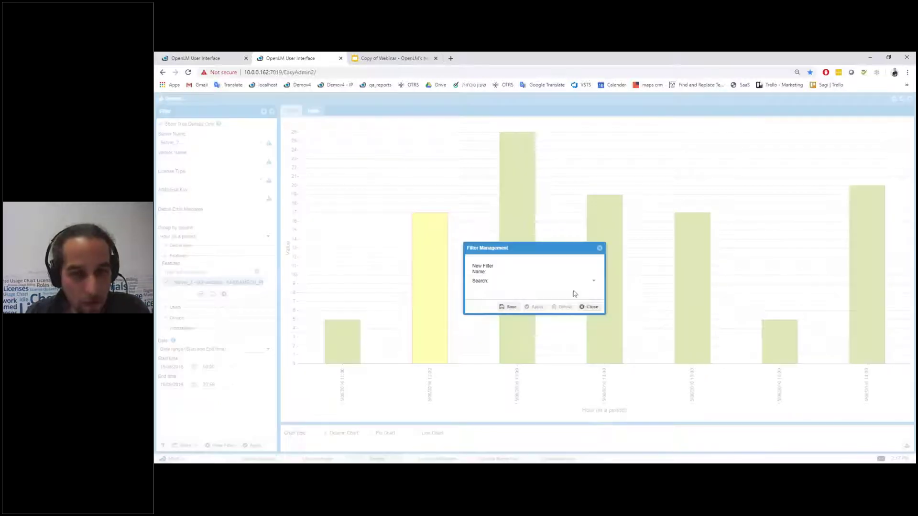
click(593, 282)
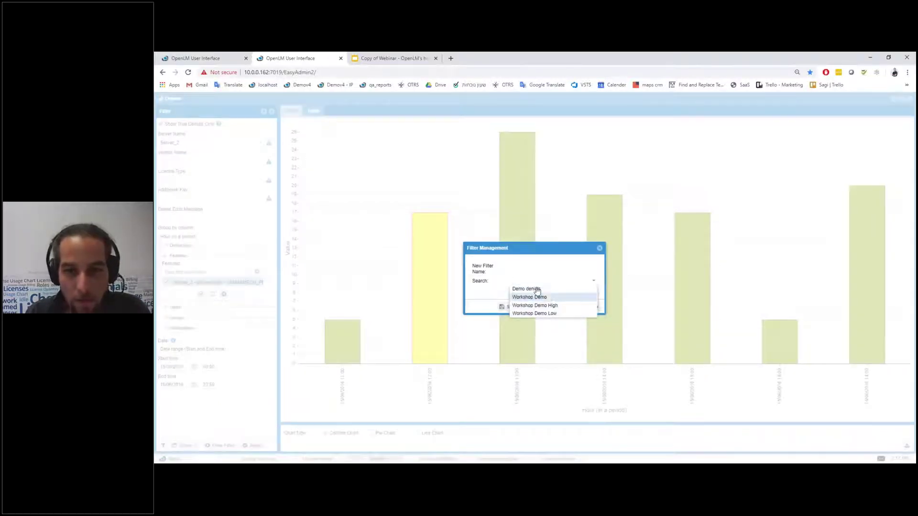
click(538, 290)
click(536, 308)
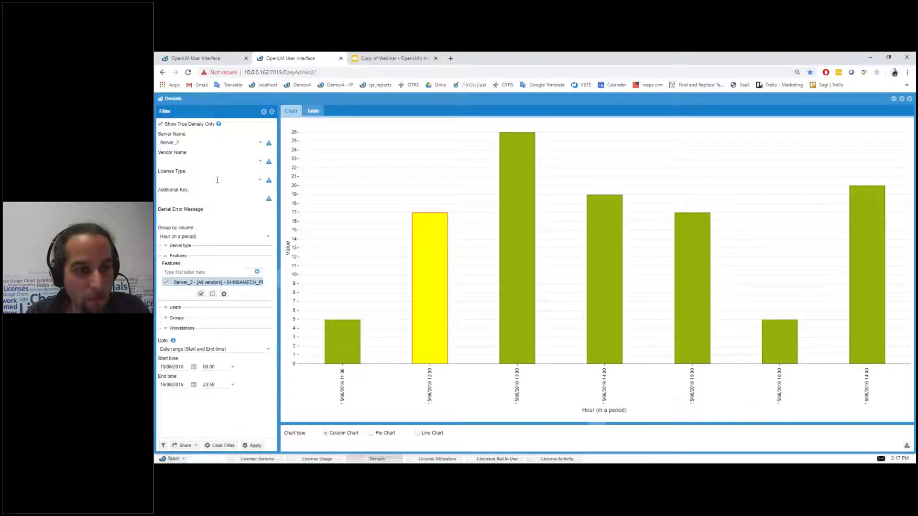
right_click(160, 100)
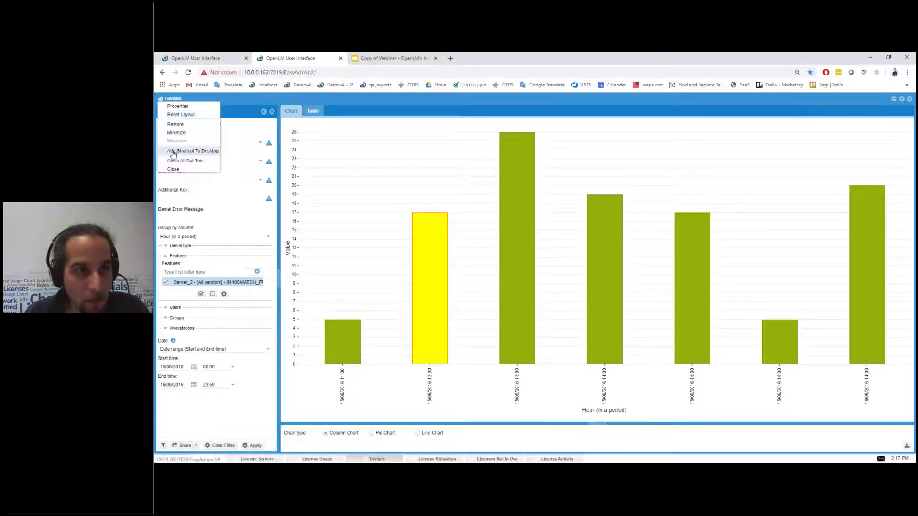
click(180, 109)
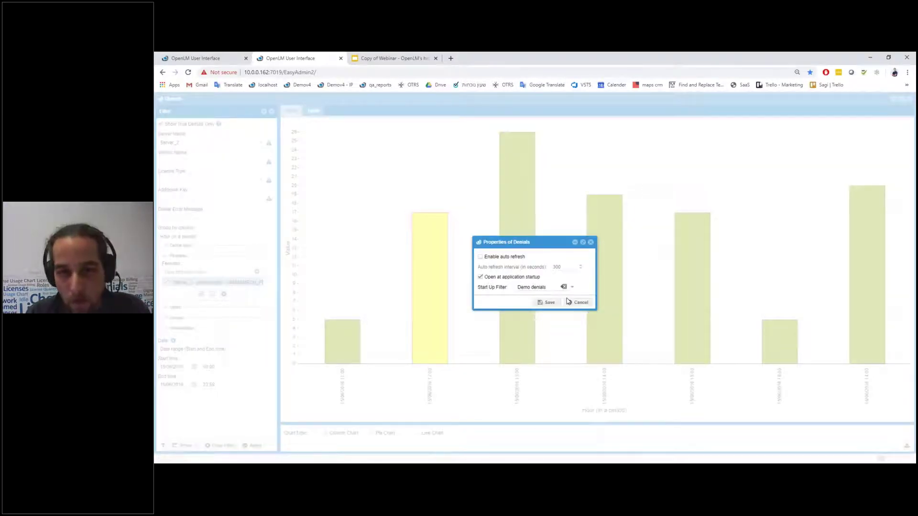
click(481, 258)
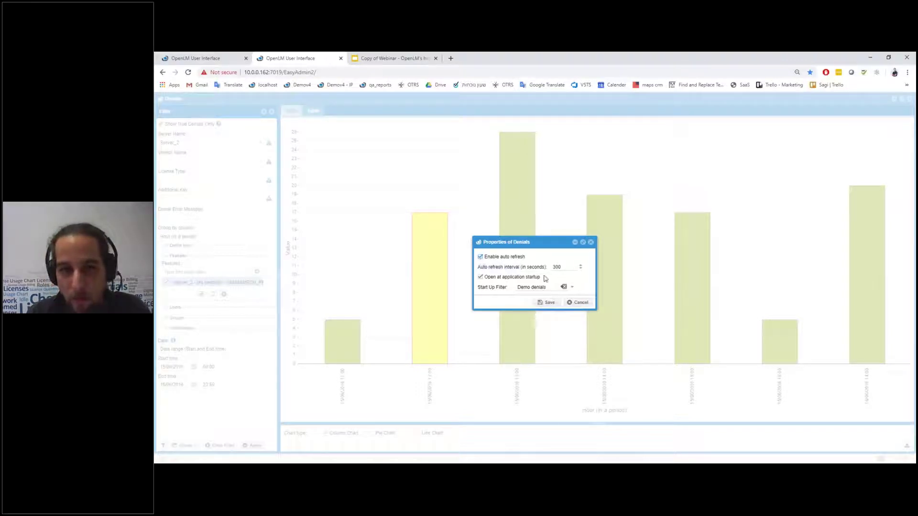
double_click(559, 267)
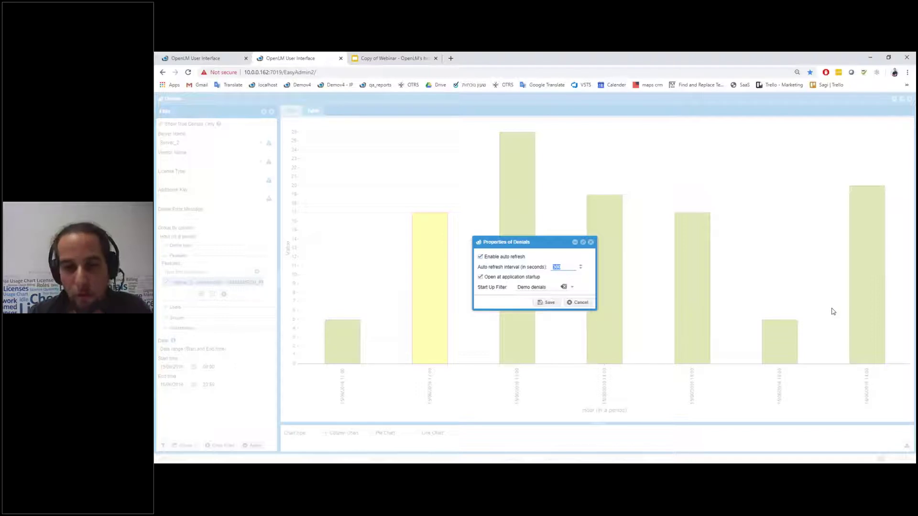
click(561, 268)
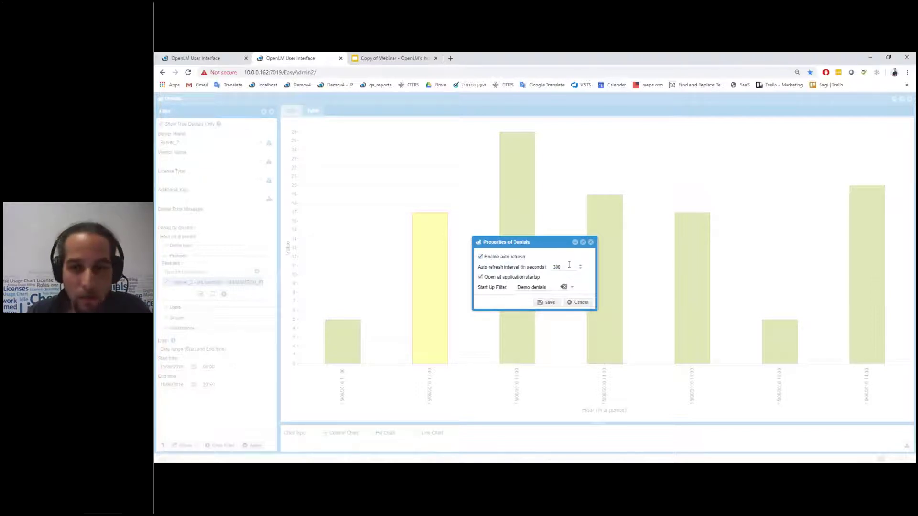
click(591, 243)
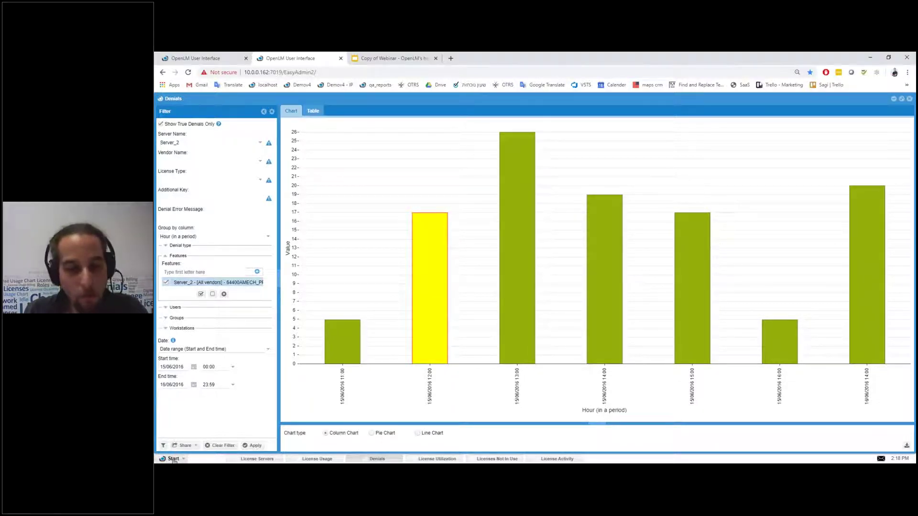
Step: Bring the License Usage report to the front and check its options and saved filters
click(317, 459)
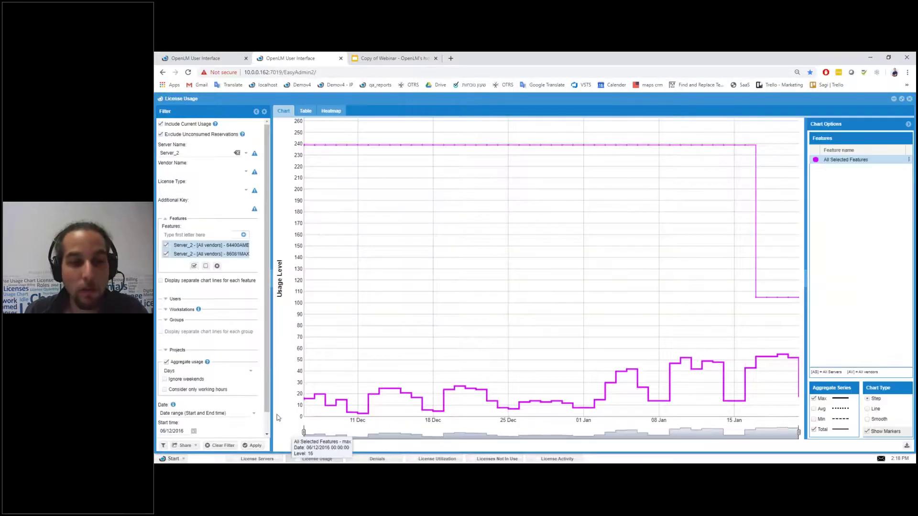
drag(268, 379, 269, 402)
scroll(264, 386, up, 2)
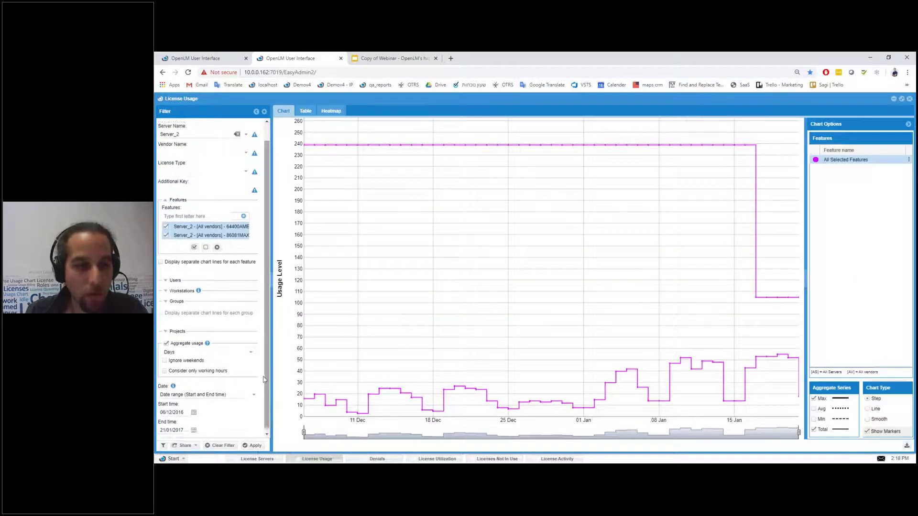
click(161, 99)
click(163, 445)
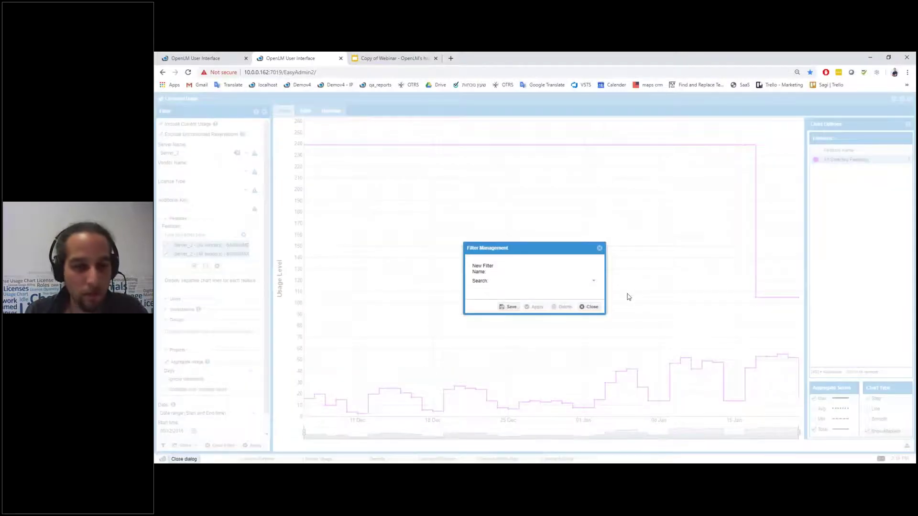
click(590, 307)
Step: Open the Administration page from the OpenLM module list
click(173, 459)
click(225, 366)
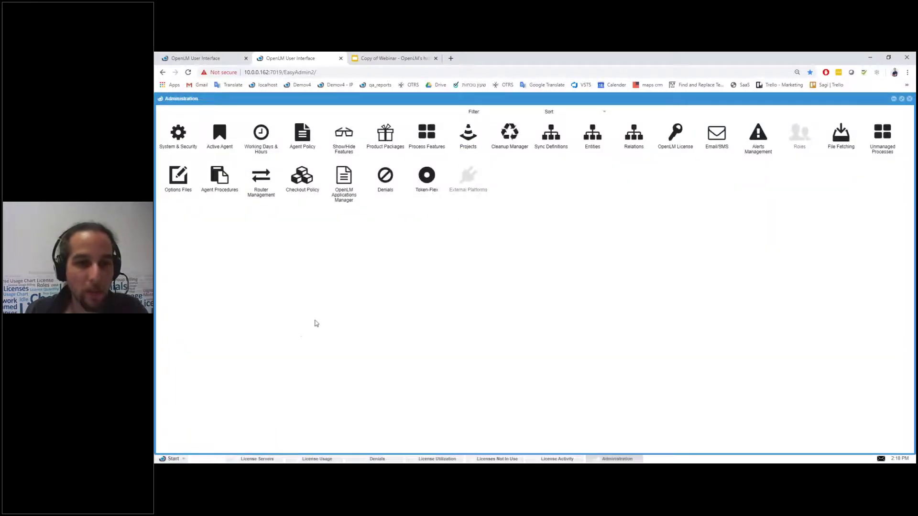
click(180, 458)
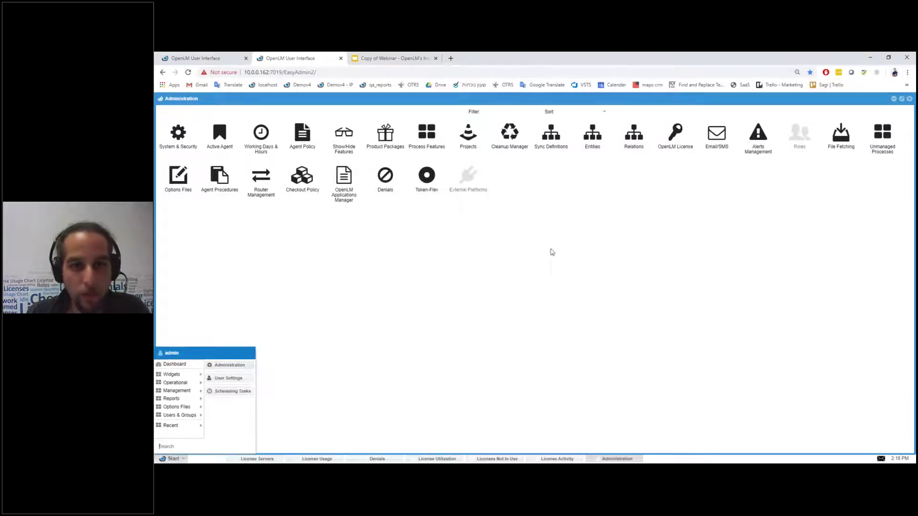
click(538, 234)
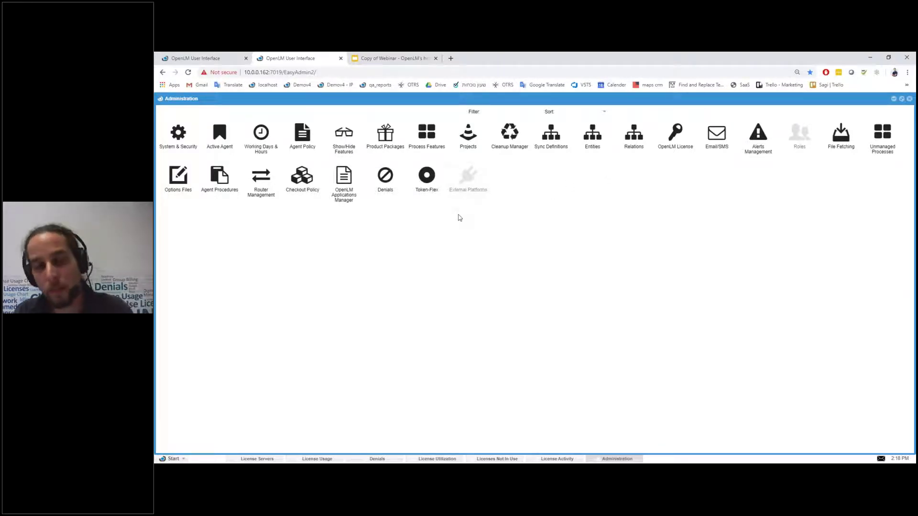
mouse_move(467, 191)
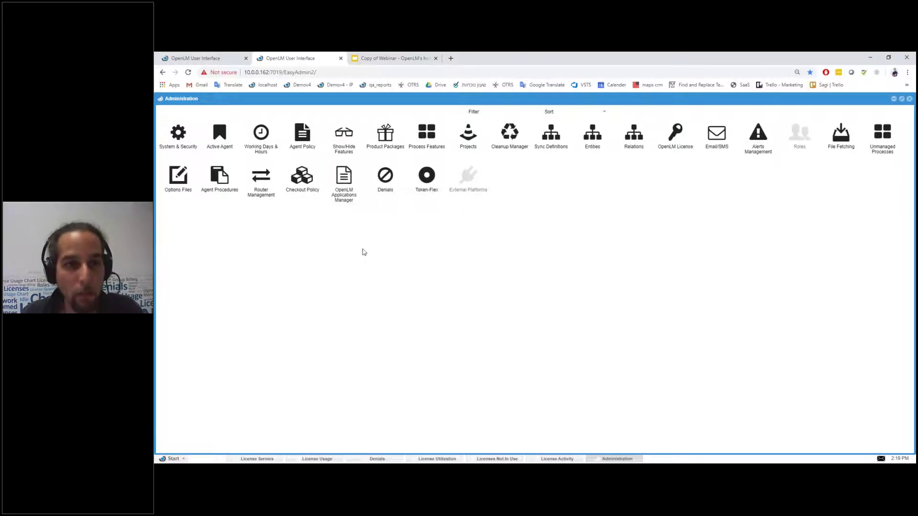
Step: Open Show/Hide Features and check the Show settings for AF_UserInterface_A, LicensePower/iFOR Test and NS5020CAD
click(352, 134)
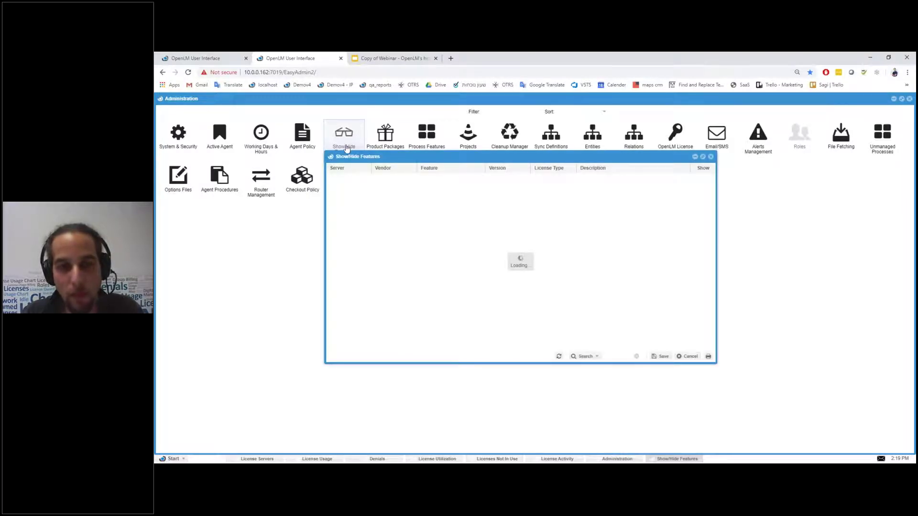
scroll(427, 257, down, 10)
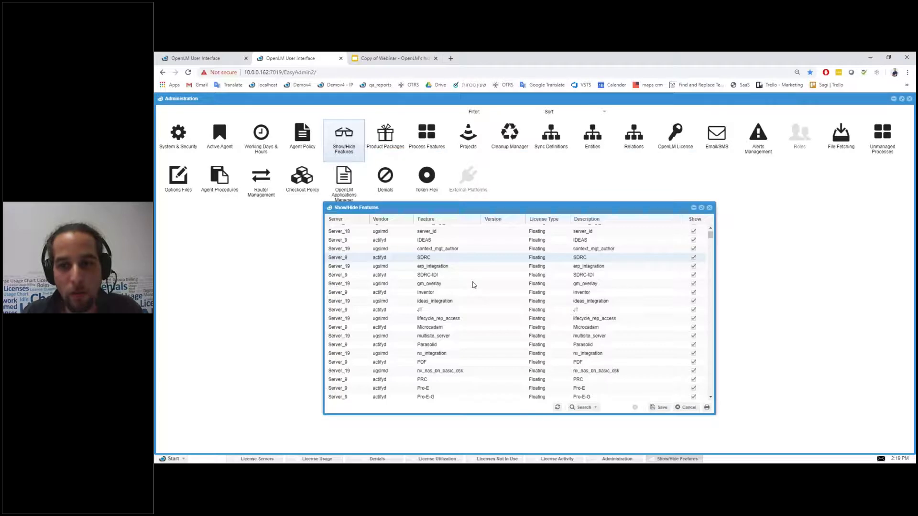
scroll(348, 263, up, 5)
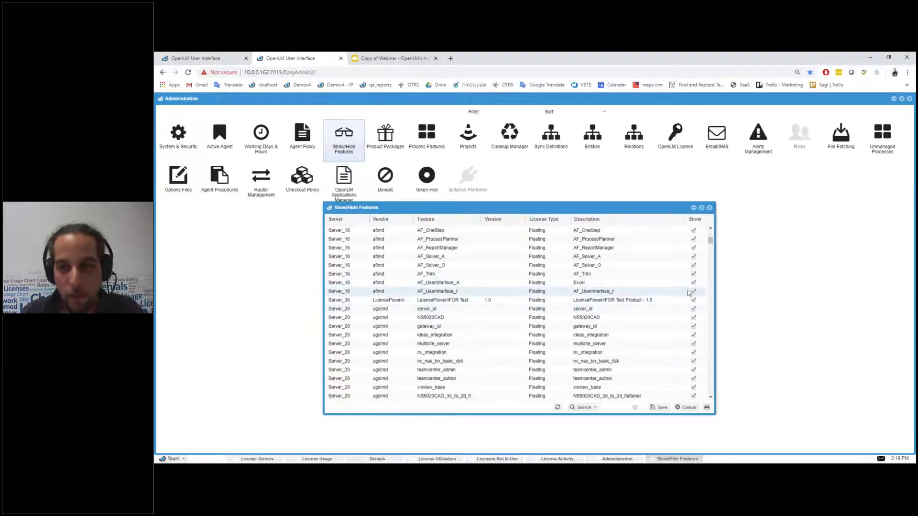
click(693, 284)
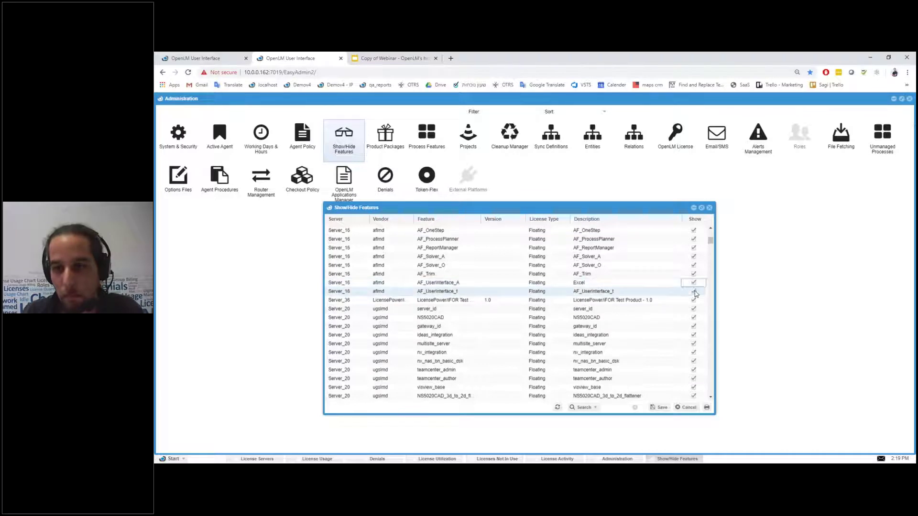
click(694, 301)
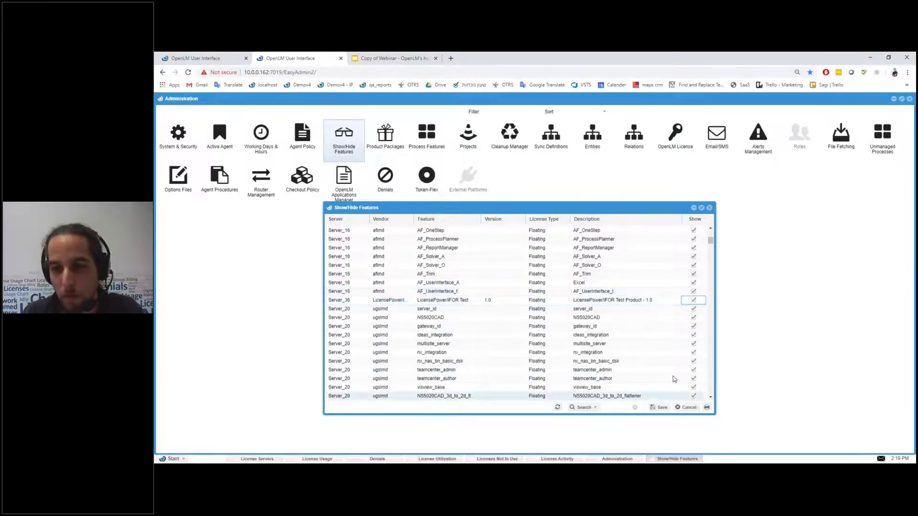
click(694, 319)
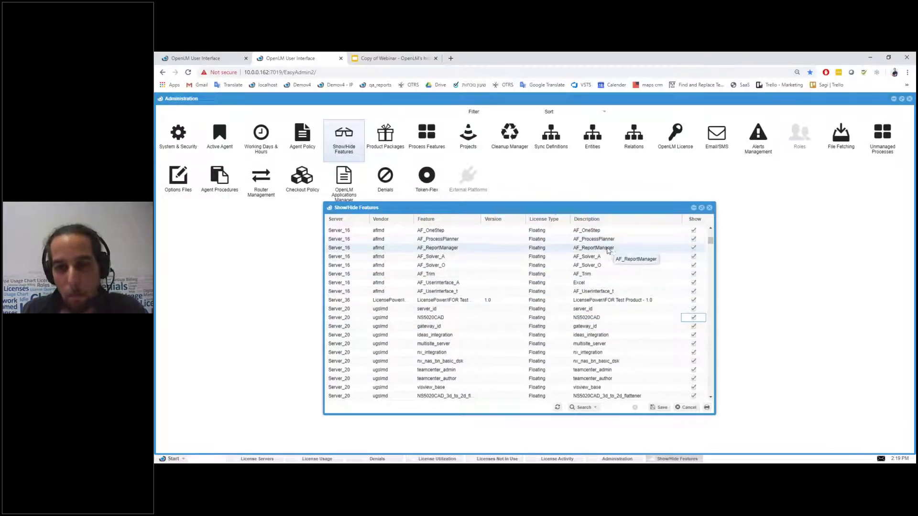
Step: Move the features list, inspect the AF_OneStep and NS5020CAD_adv_assemblies rows, then close it
drag(456, 207, 482, 238)
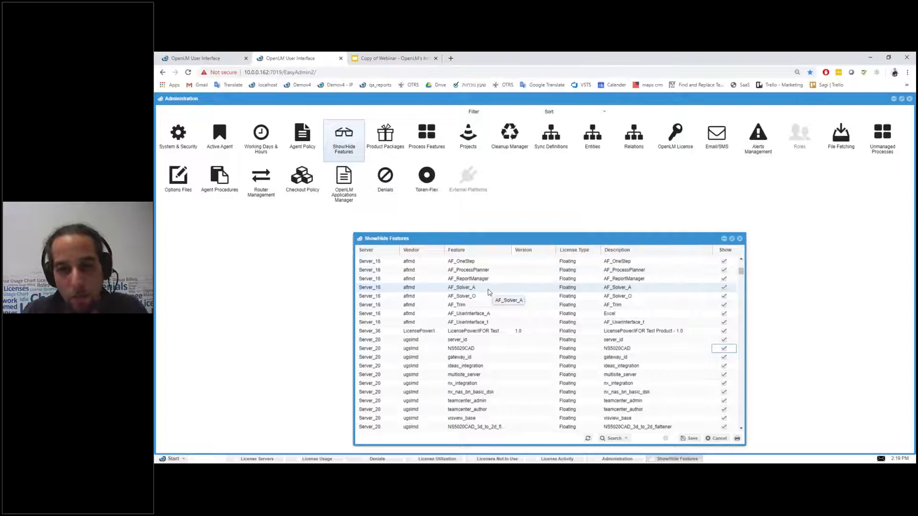
click(469, 261)
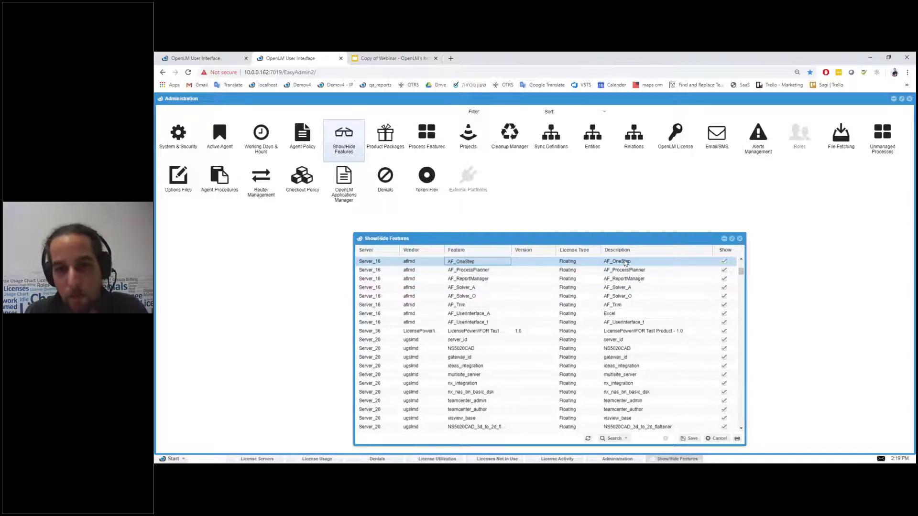
scroll(616, 356, down, 3)
scroll(616, 356, up, 5)
click(636, 394)
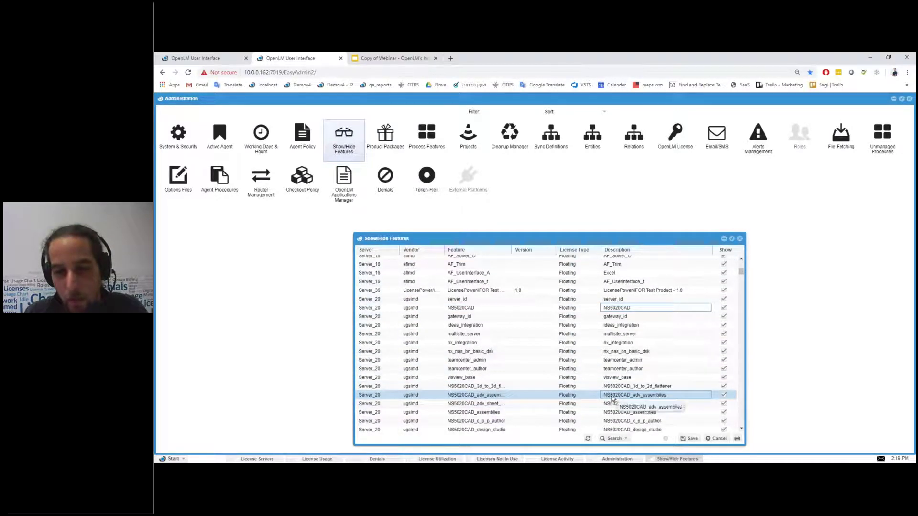
scroll(613, 397, down, 5)
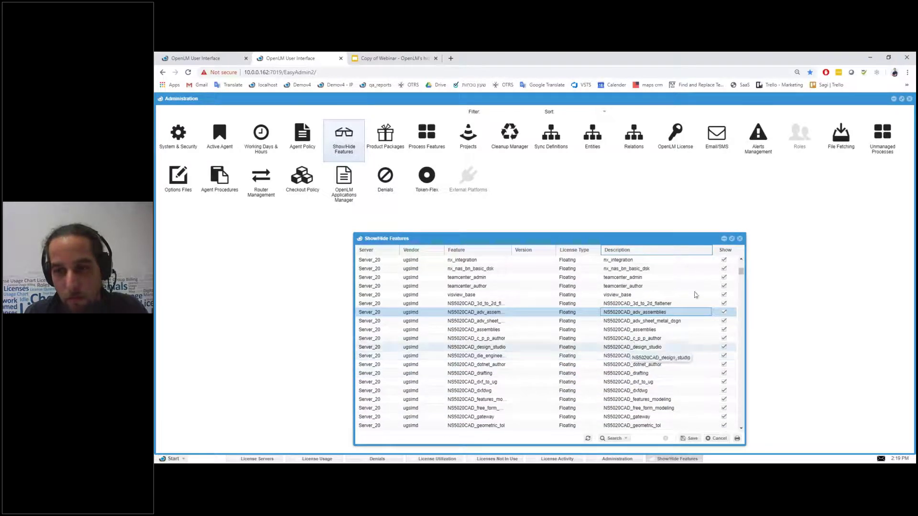
click(740, 239)
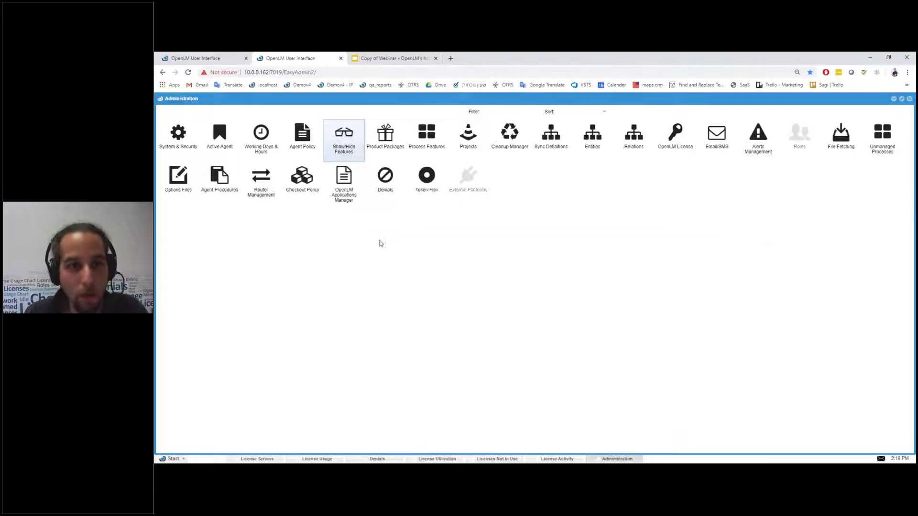
Step: In Product Packages, rename the ADAMS_Exchange product to Autodesk 2020
click(385, 139)
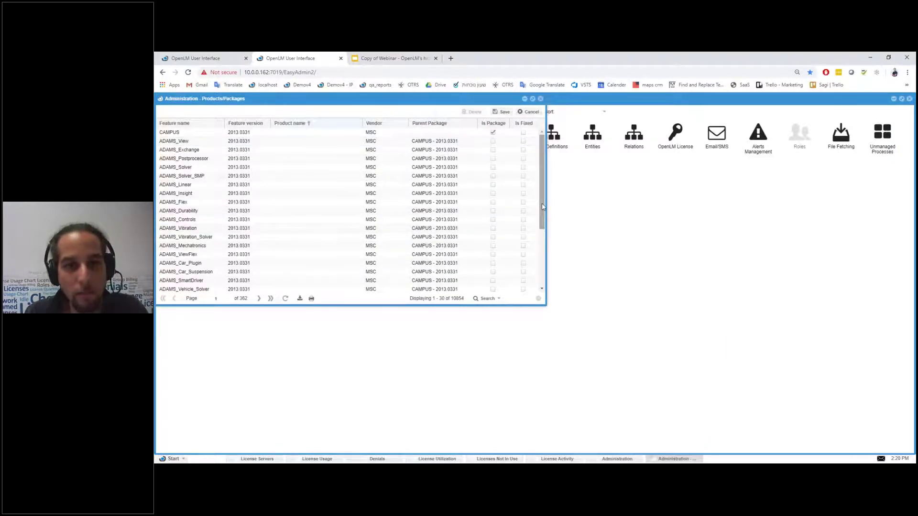
click(296, 151)
click(292, 151)
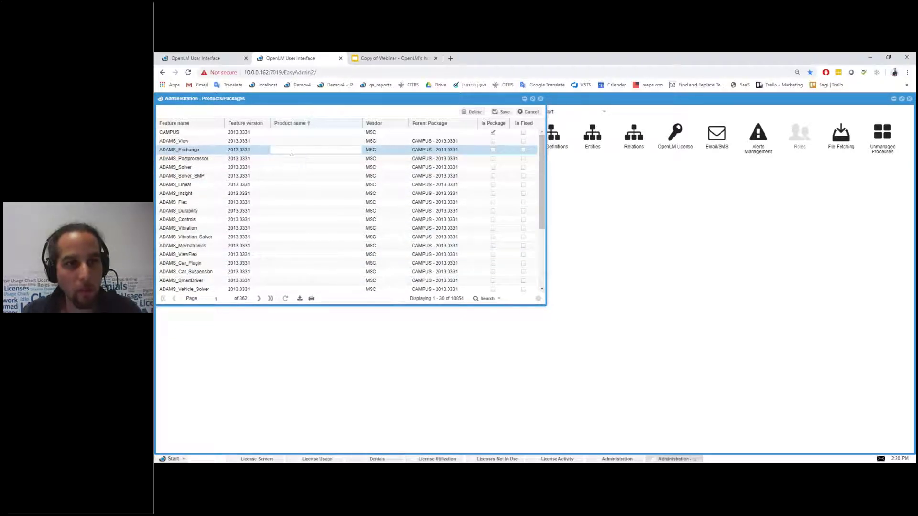
text(bla bla bla bla)
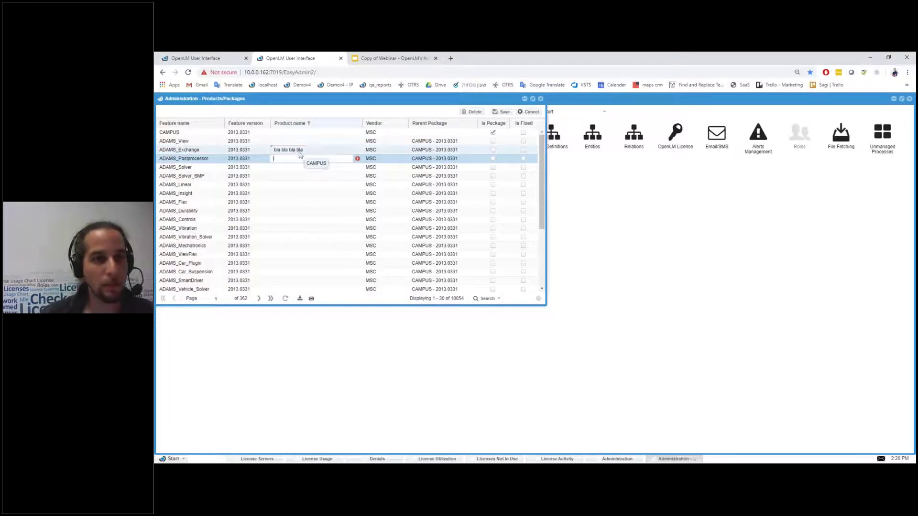
drag(304, 150, 273, 150)
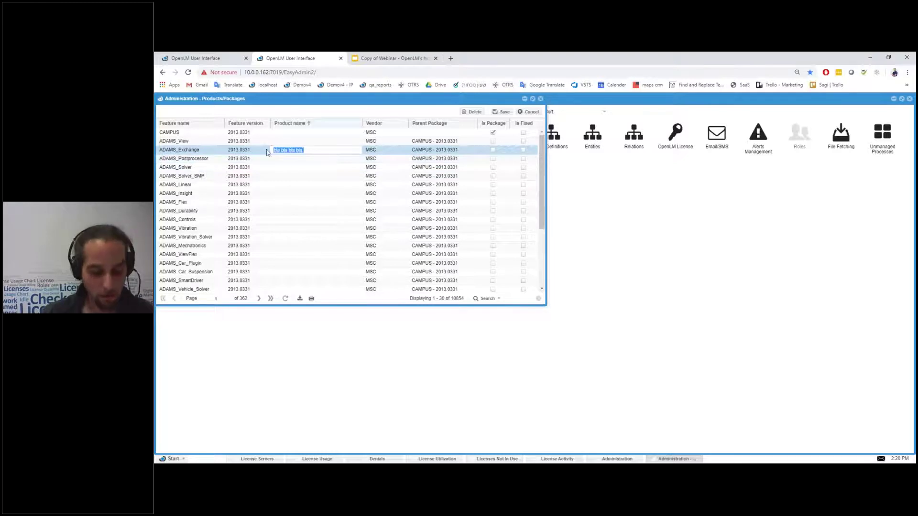
text(Autodesk)
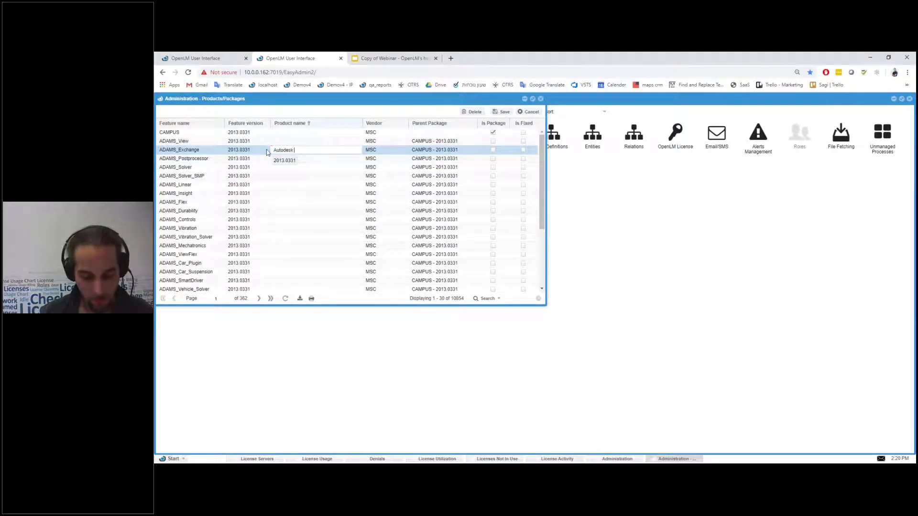
click(312, 150)
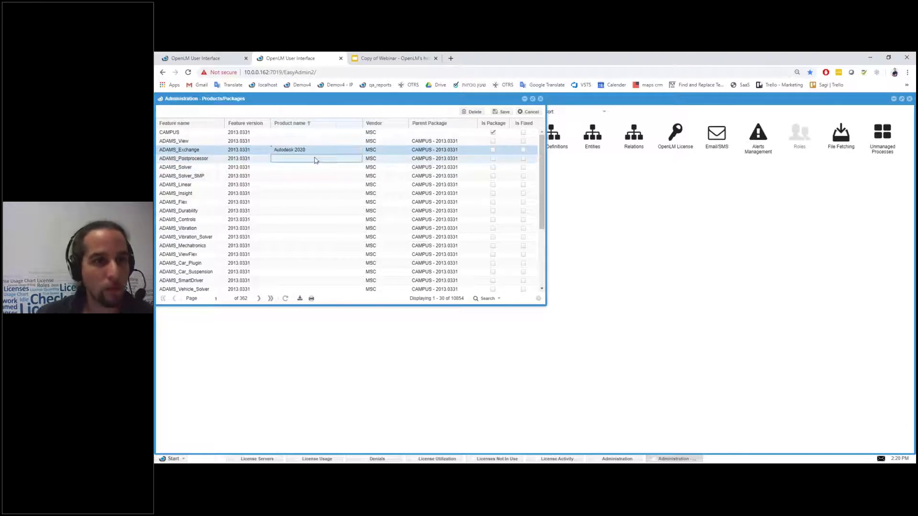
key(Return)
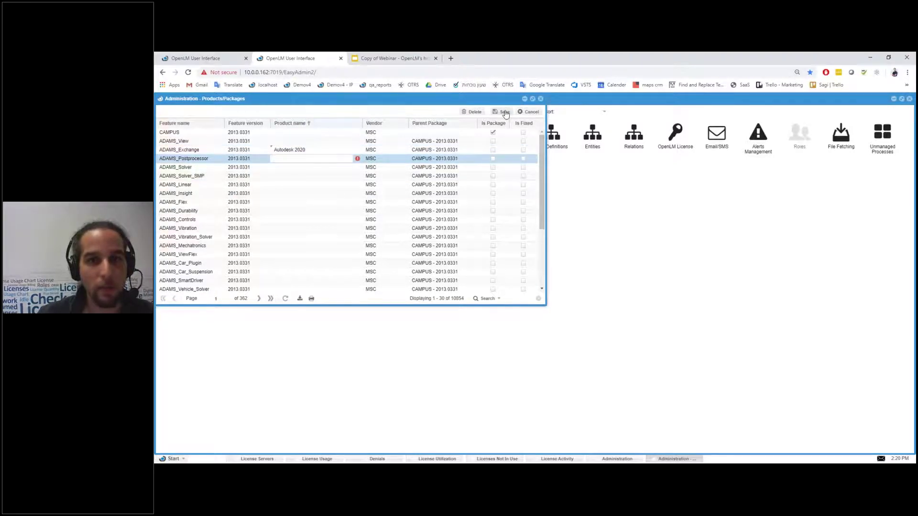
Step: Switch to the browser tab showing the License Usage chart
click(304, 157)
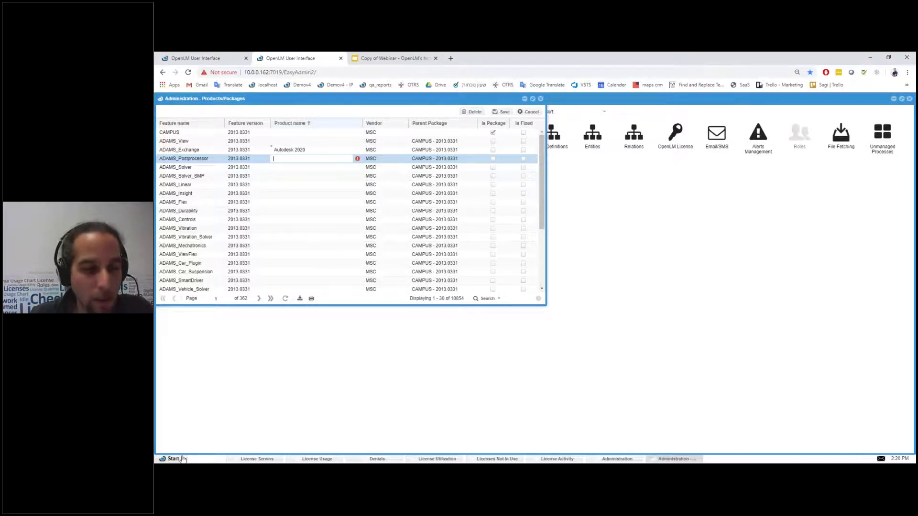
click(201, 57)
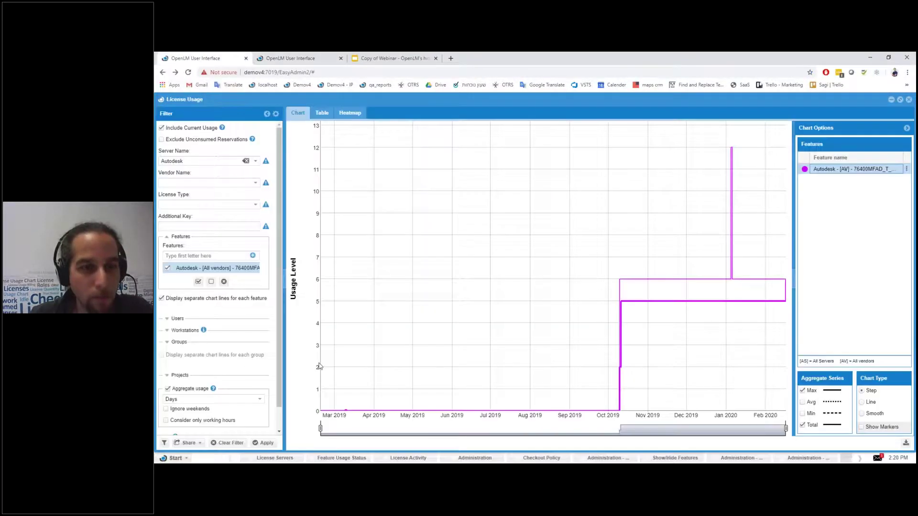
click(180, 459)
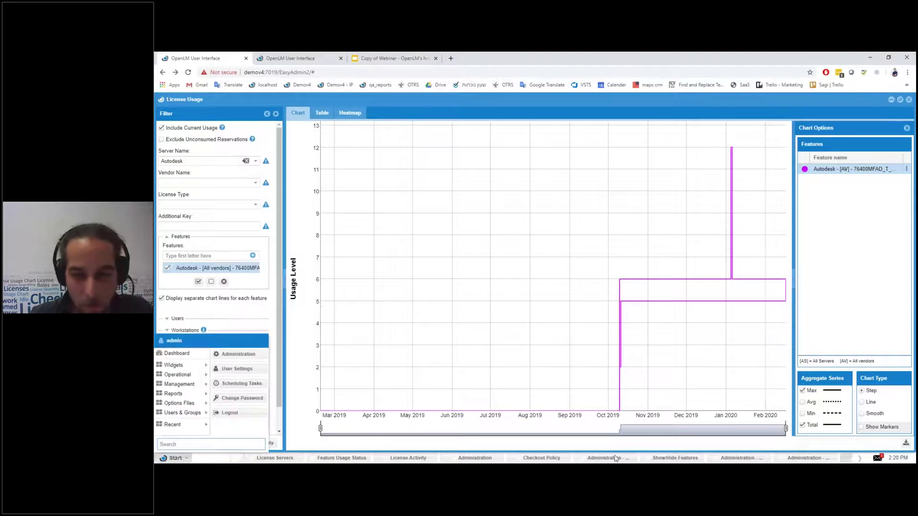
Step: Sign back in with the username and password, decline saving it, and return to the Products/Packages tab
click(616, 458)
click(512, 279)
text(admin)
key(Return)
text(a)
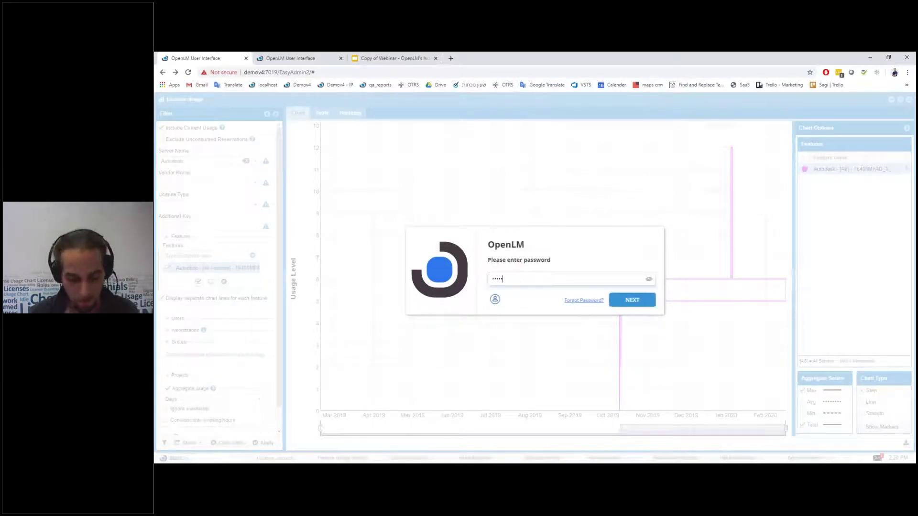
key(Return)
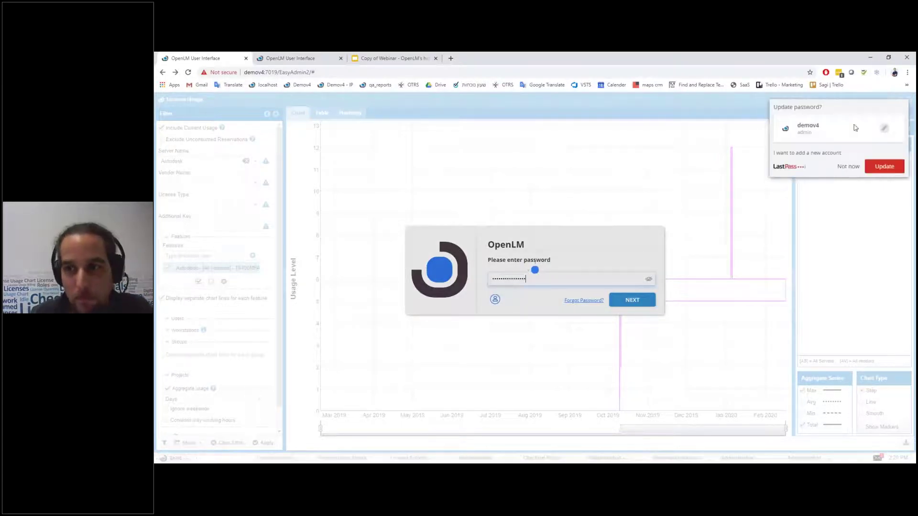
click(840, 165)
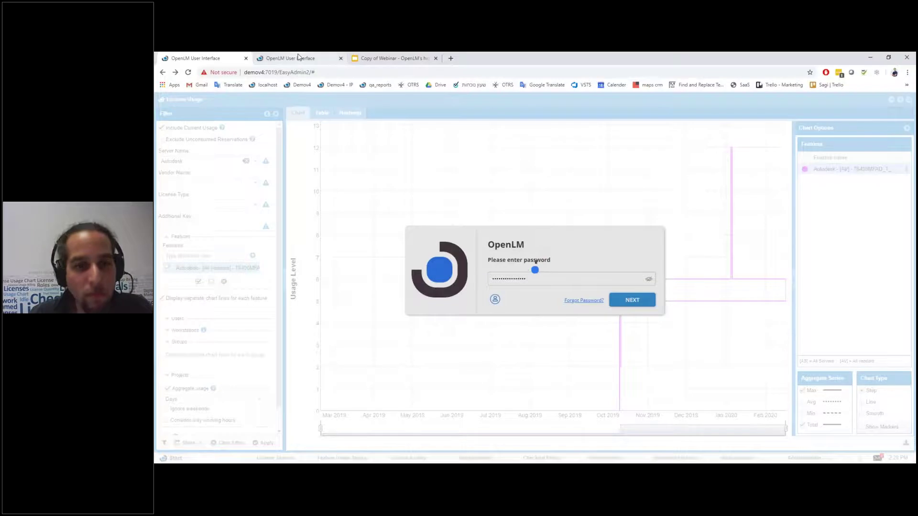
click(299, 58)
Step: Open the License Activity report, scroll its table left, widen User Name, and maximize the window
click(173, 459)
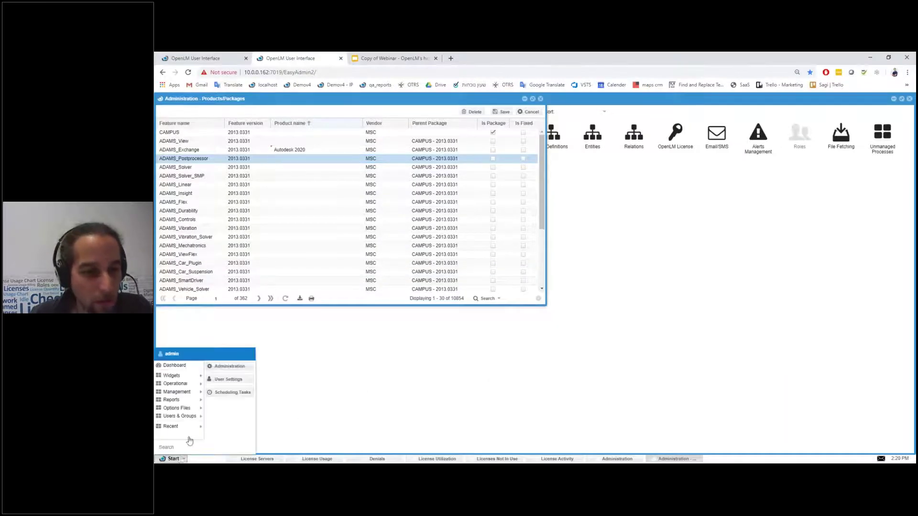
mouse_move(180, 399)
click(226, 410)
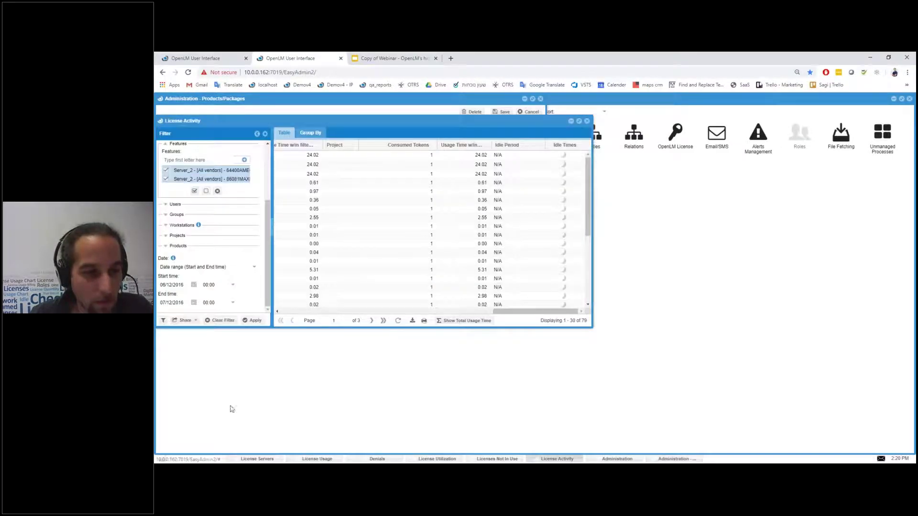
drag(526, 311, 344, 311)
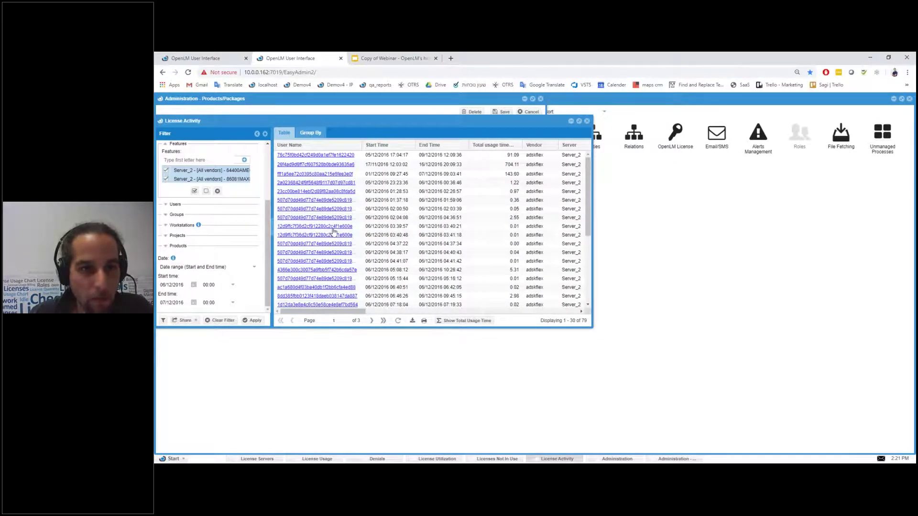
drag(362, 144, 389, 145)
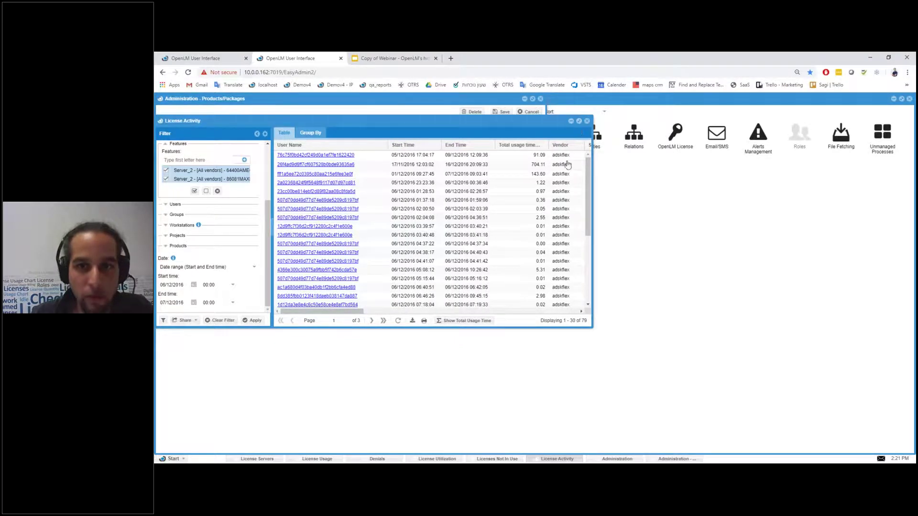
click(578, 121)
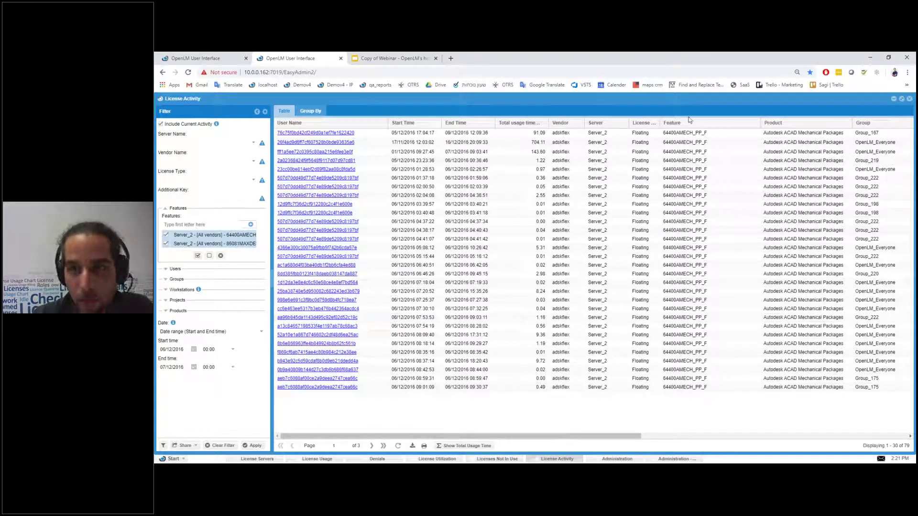
double_click(795, 135)
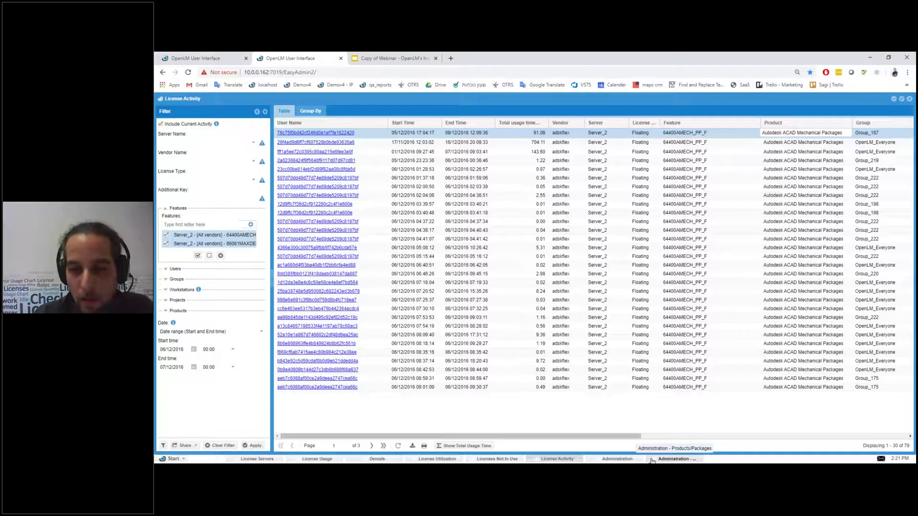
click(676, 459)
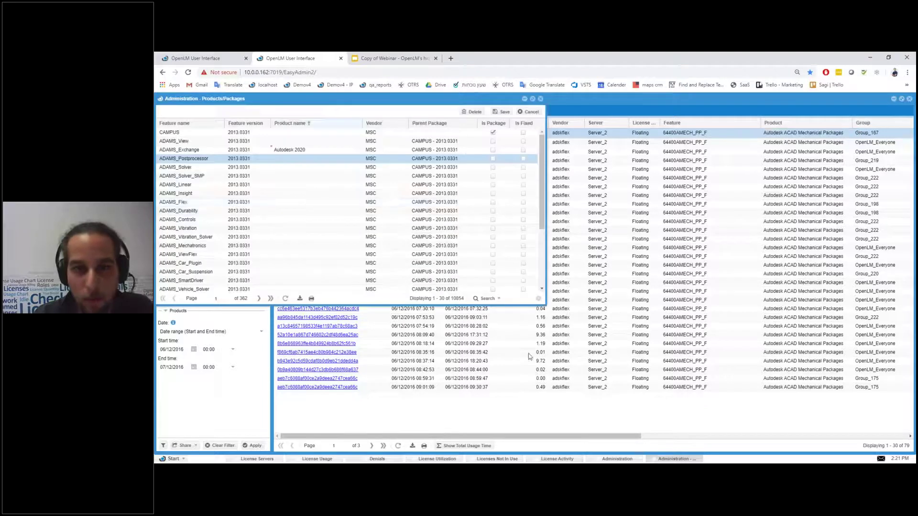
double_click(290, 160)
double_click(296, 203)
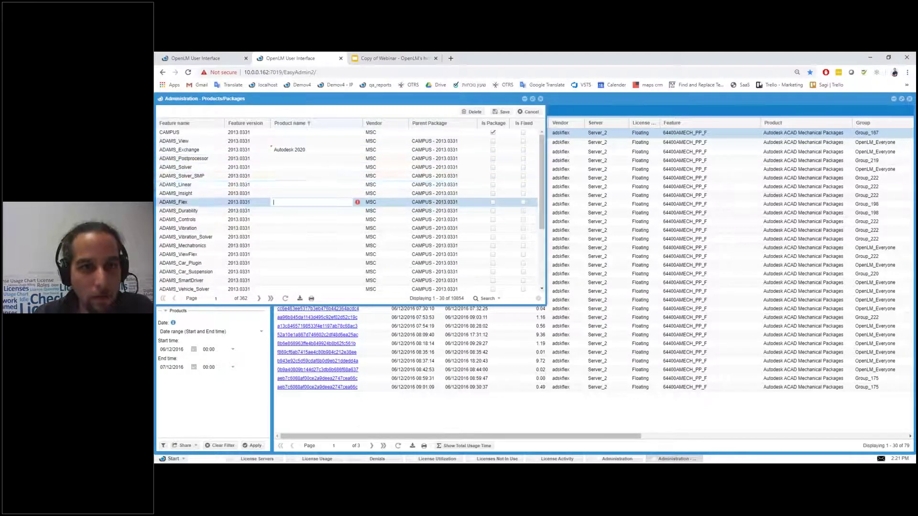
click(516, 300)
text(sdsa)
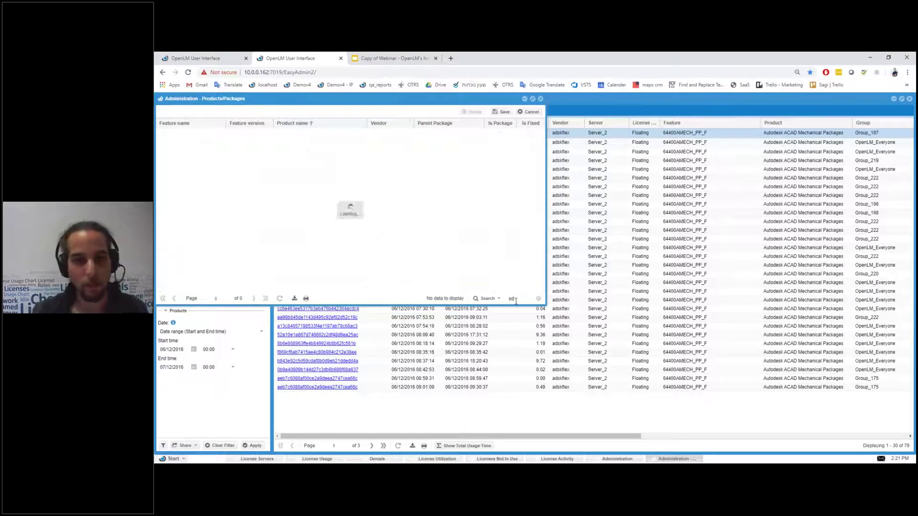
click(293, 159)
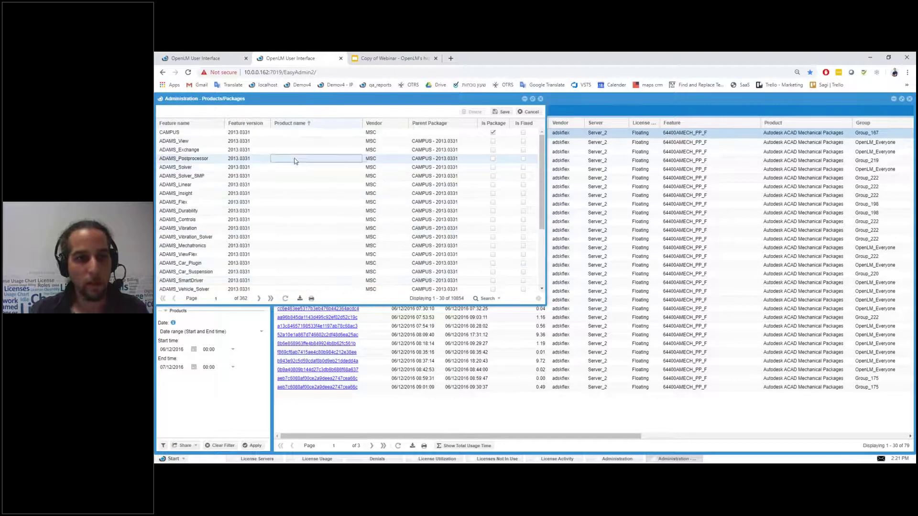
click(762, 136)
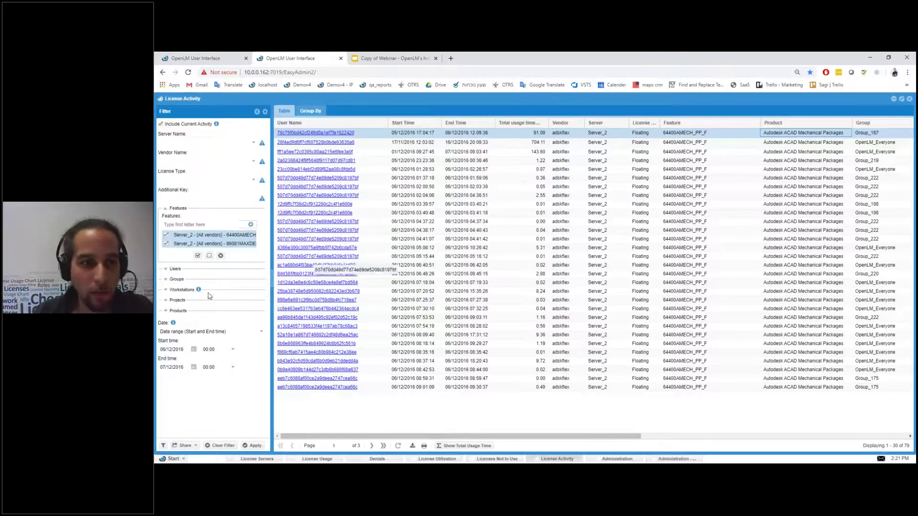
click(250, 226)
click(510, 252)
click(516, 301)
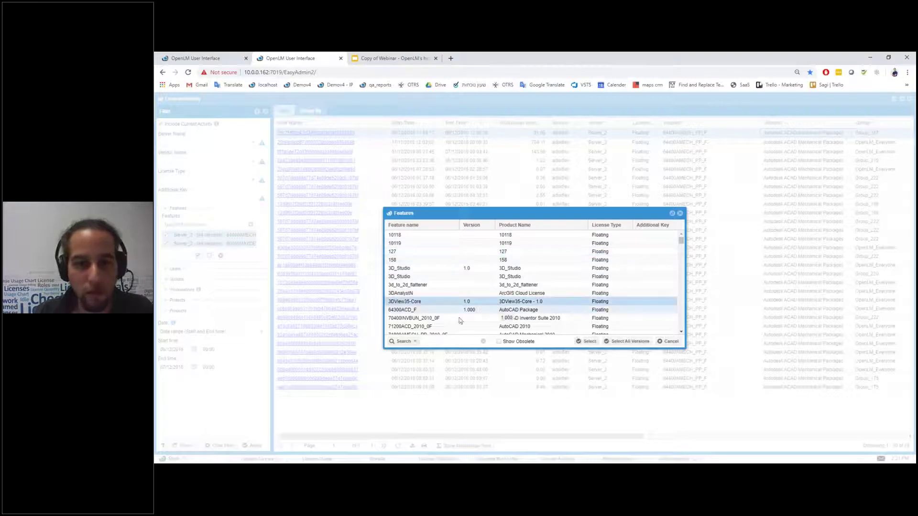
click(680, 213)
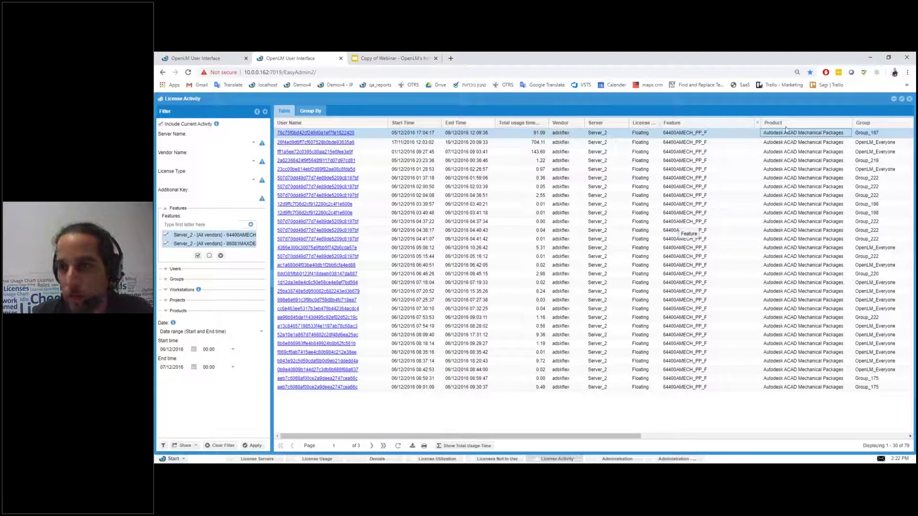
Step: Add a Workstation column after trying Version, IP, Source, First Name and Last Name columns
click(758, 124)
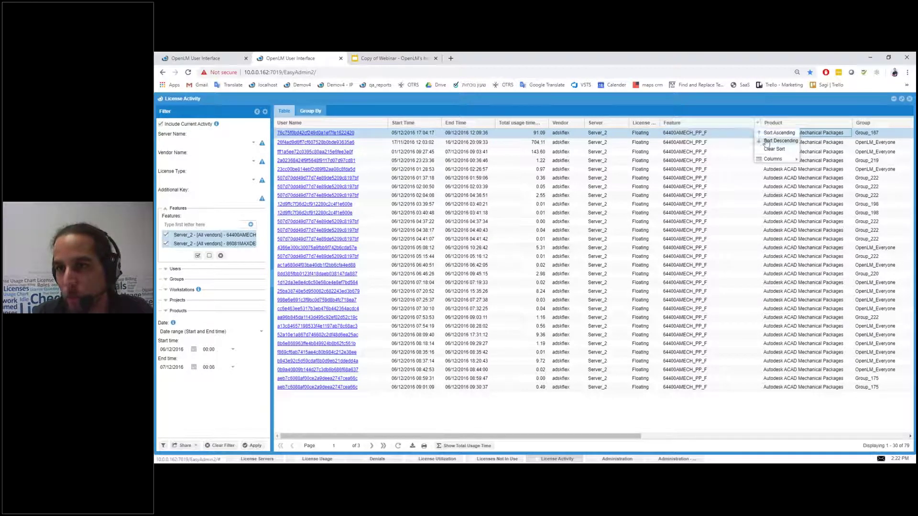
mouse_move(765, 162)
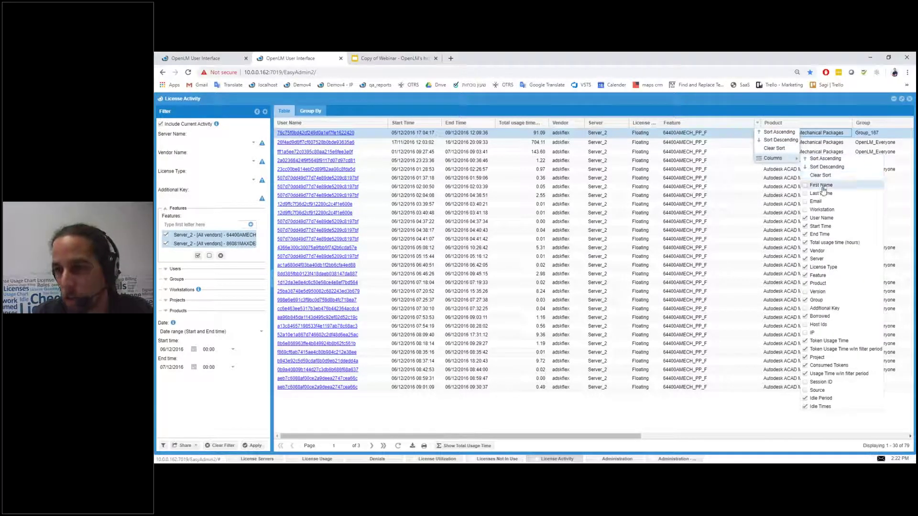
click(805, 292)
click(806, 292)
click(805, 333)
click(805, 390)
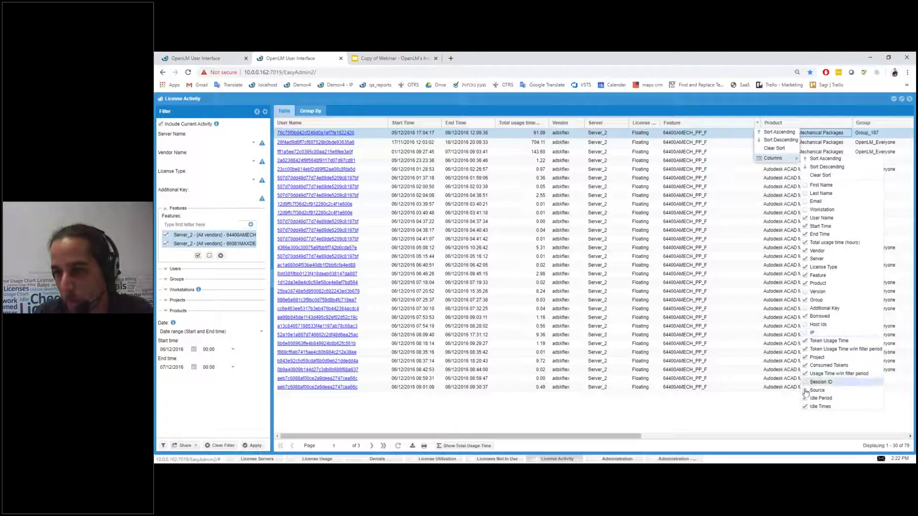
click(806, 186)
click(806, 194)
click(806, 193)
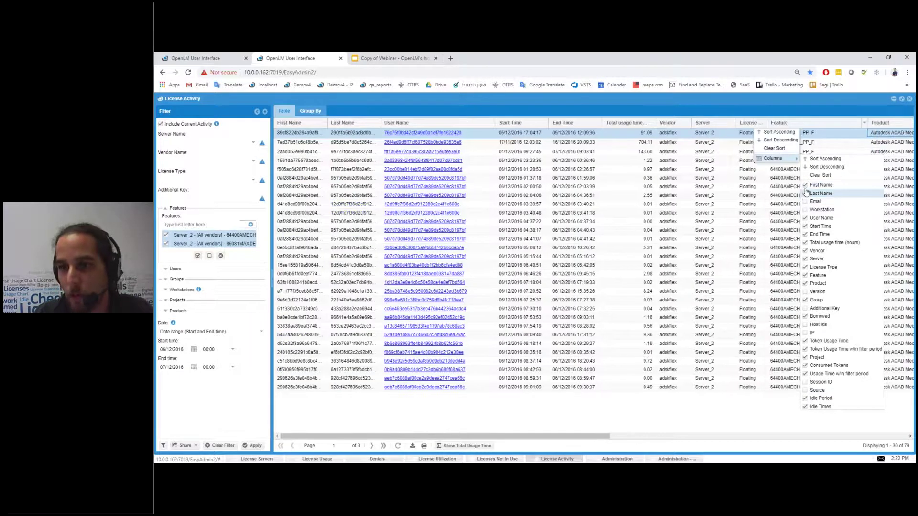
click(806, 187)
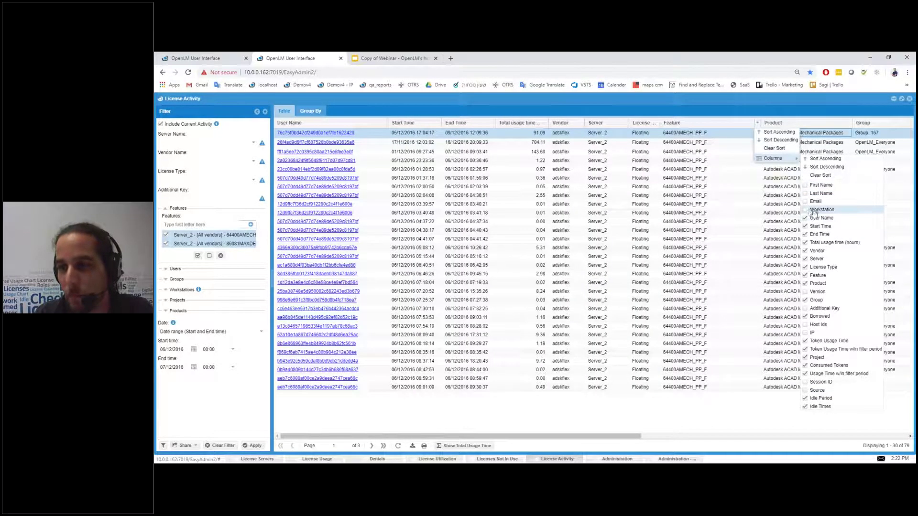
click(807, 210)
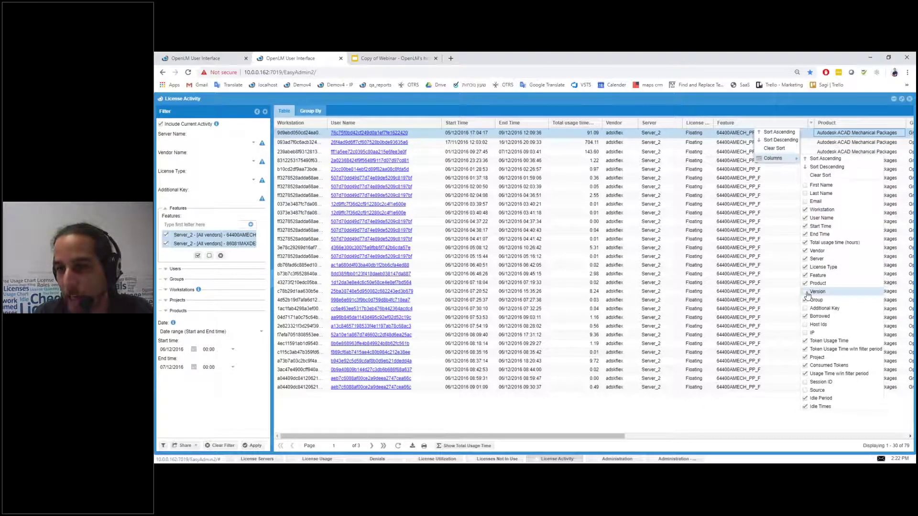
click(709, 426)
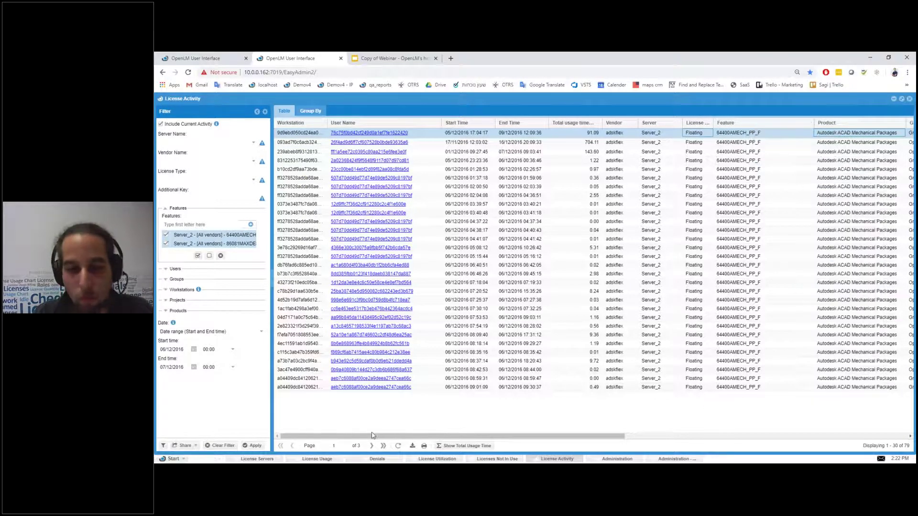
Step: Re-sort the sessions table and browse the features list without changing the selection
click(598, 127)
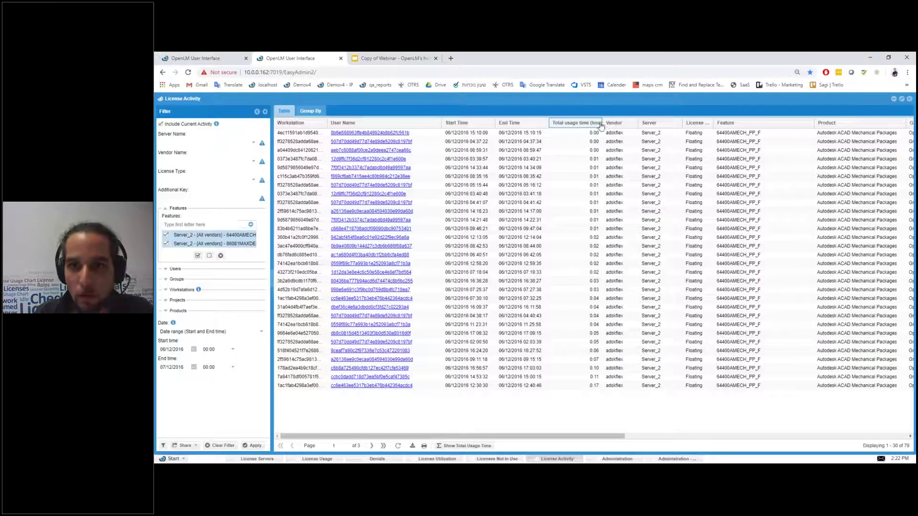
click(600, 125)
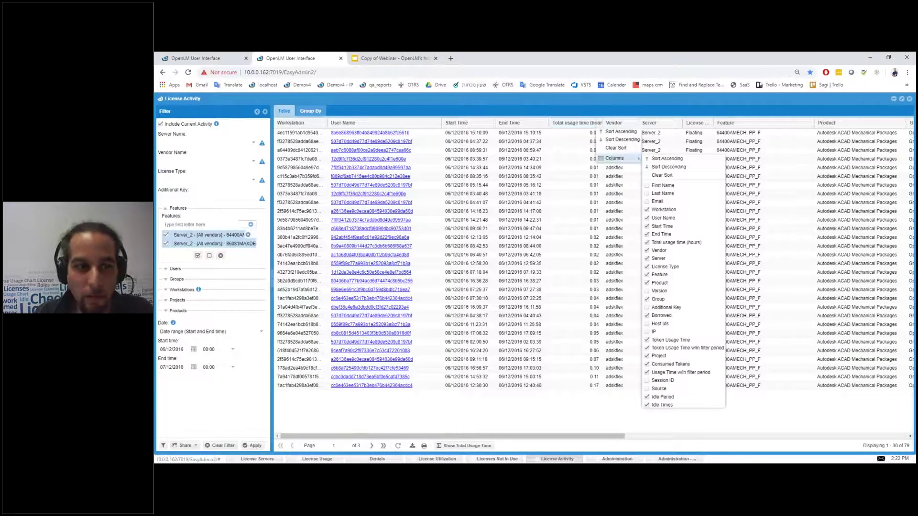
click(673, 398)
click(250, 224)
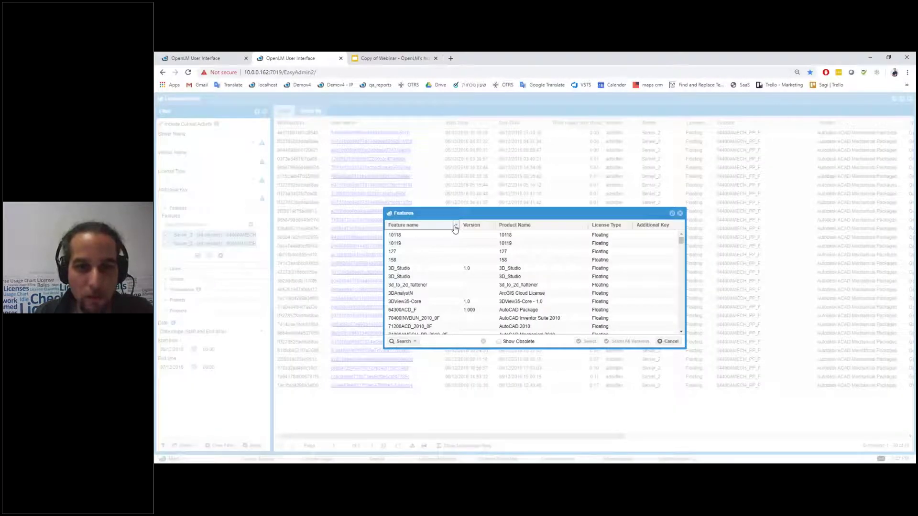
click(456, 225)
mouse_move(467, 263)
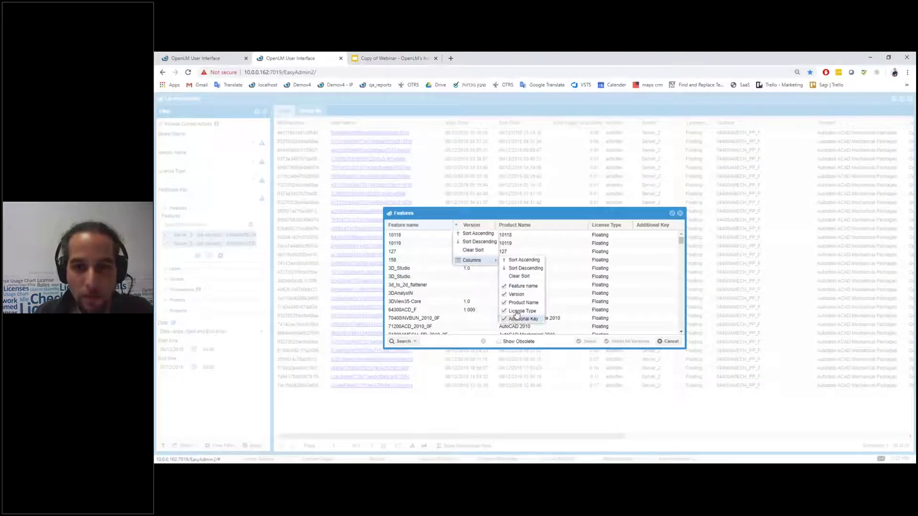
click(680, 214)
click(680, 214)
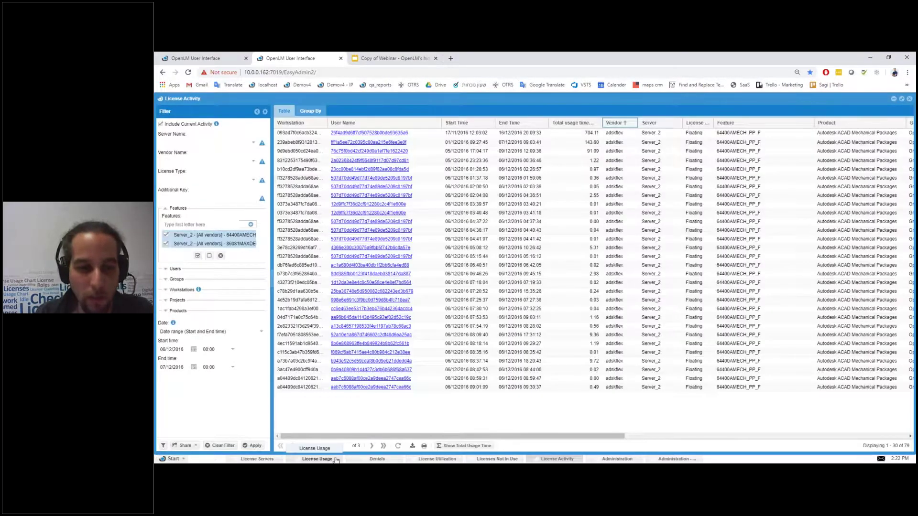
Step: Show License Usage as a daily table with the Level of licenses used column added
click(317, 459)
click(306, 111)
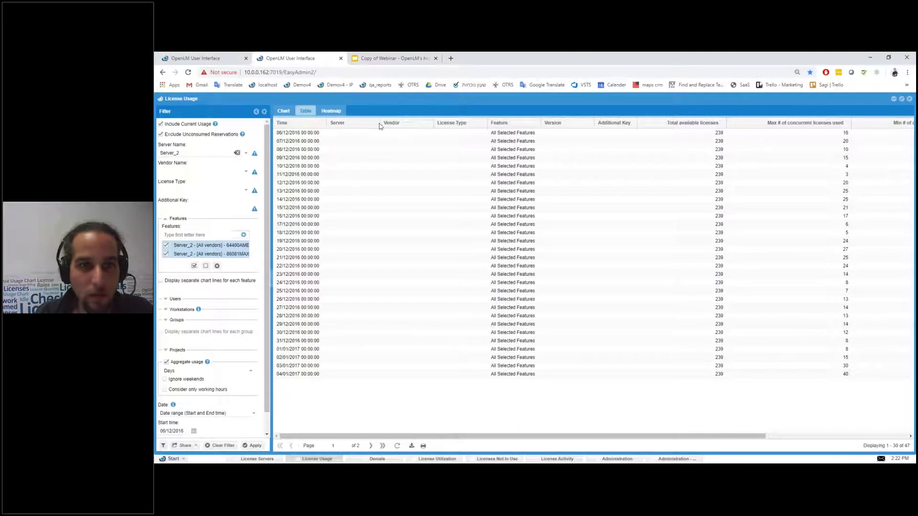
click(324, 123)
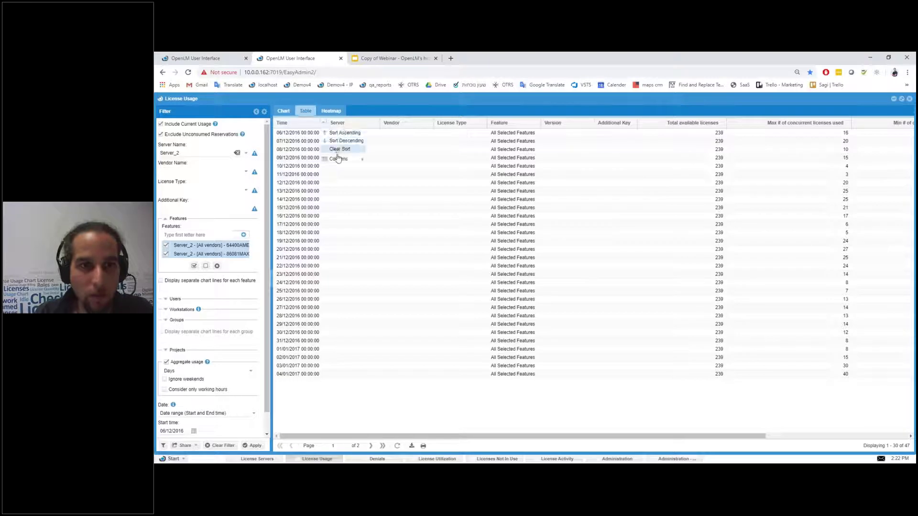
mouse_move(338, 160)
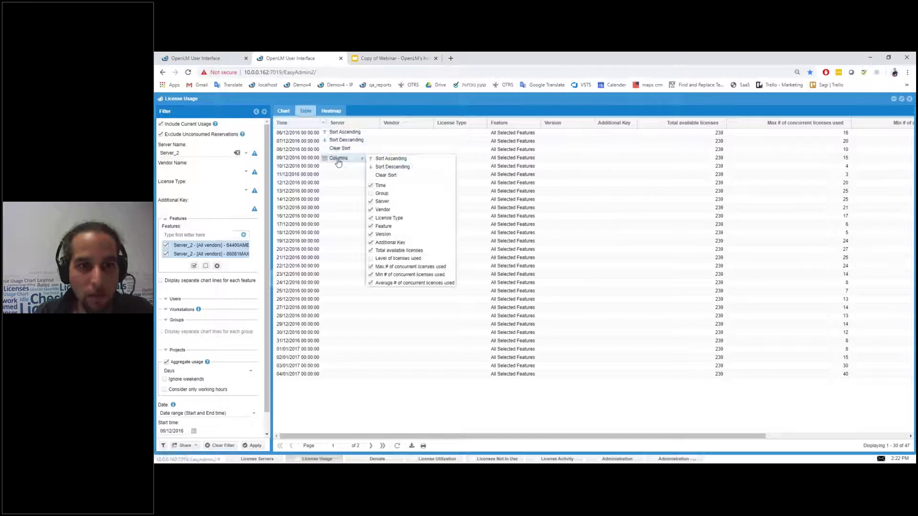
click(372, 259)
drag(693, 436, 883, 437)
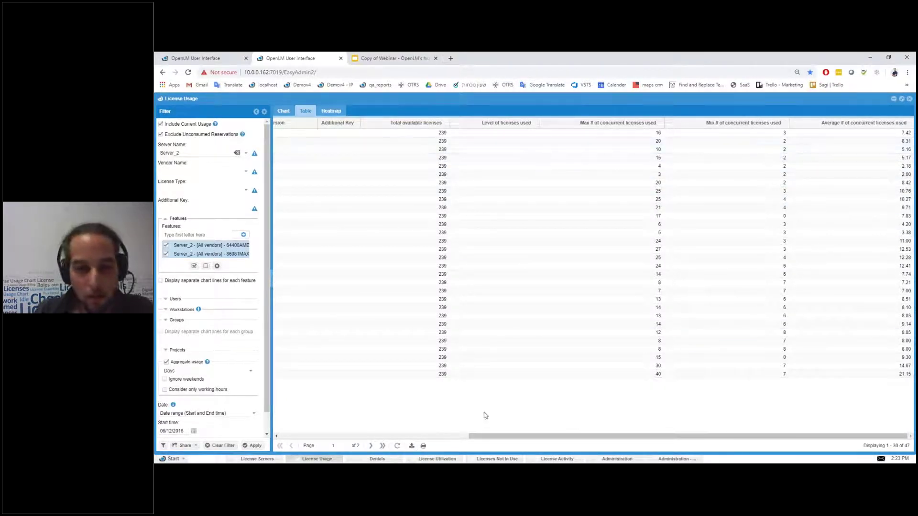
Step: Bring Products/Packages forward, move it aside, and start editing ADAMS_Solver's product name
click(668, 459)
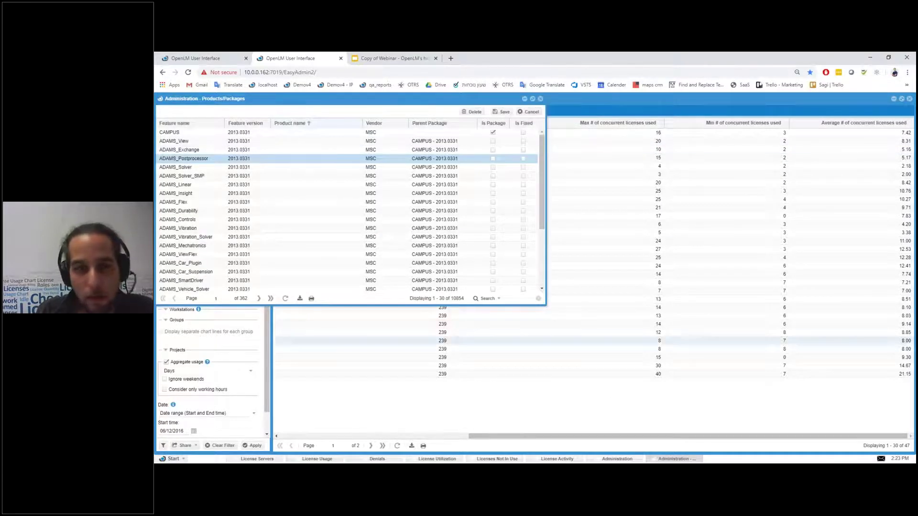
drag(340, 101, 466, 122)
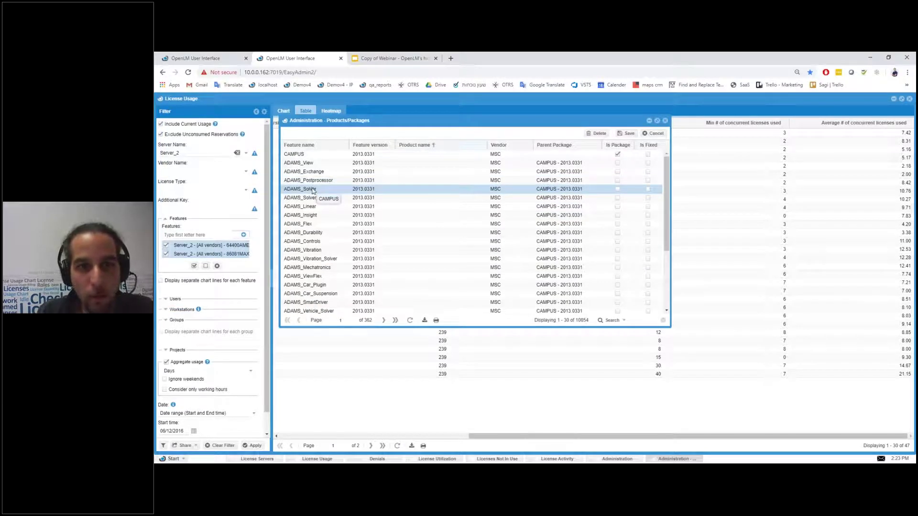
click(418, 189)
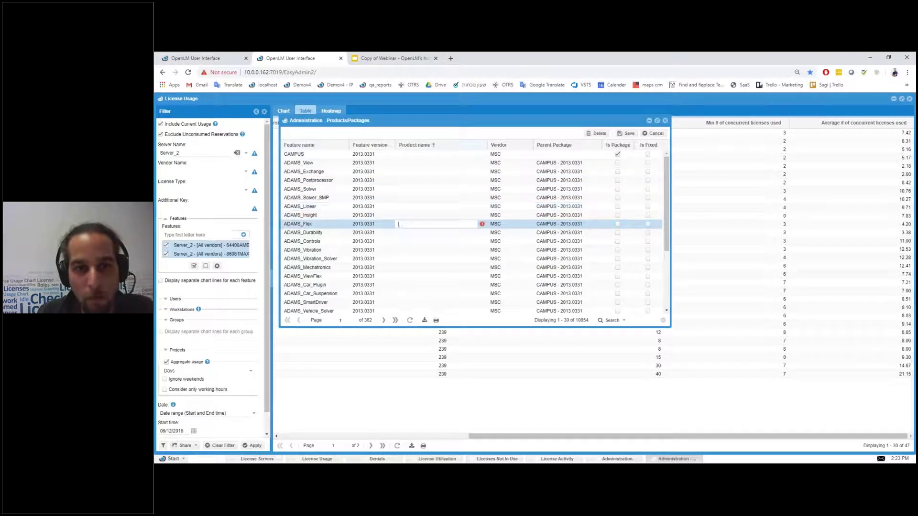
click(412, 198)
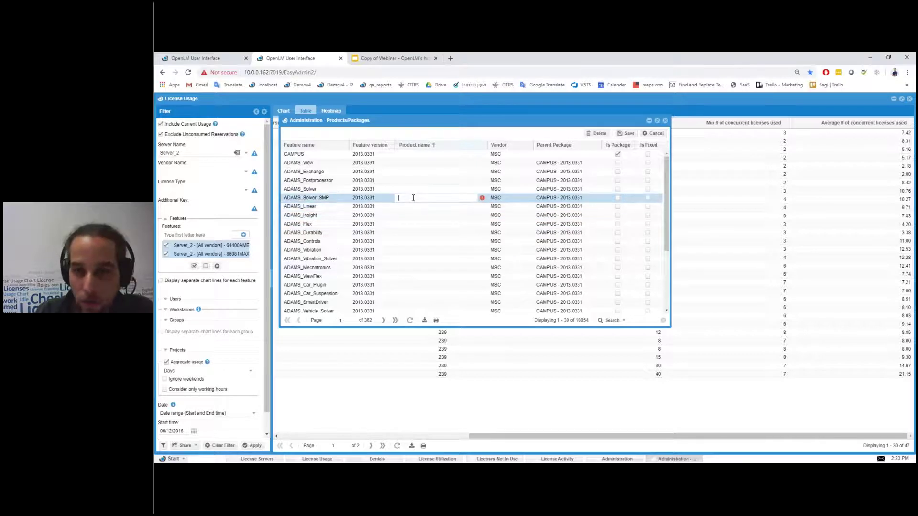
click(416, 190)
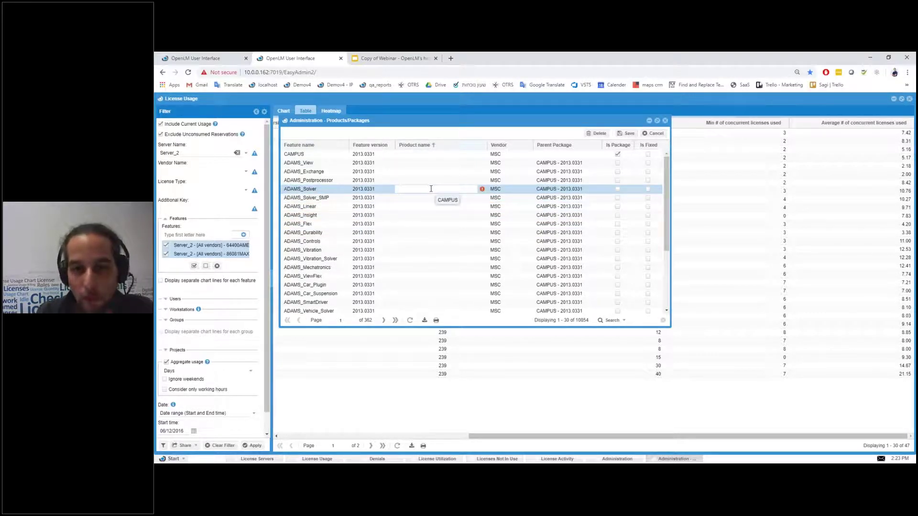
scroll(432, 199, down, 3)
scroll(431, 199, up, 3)
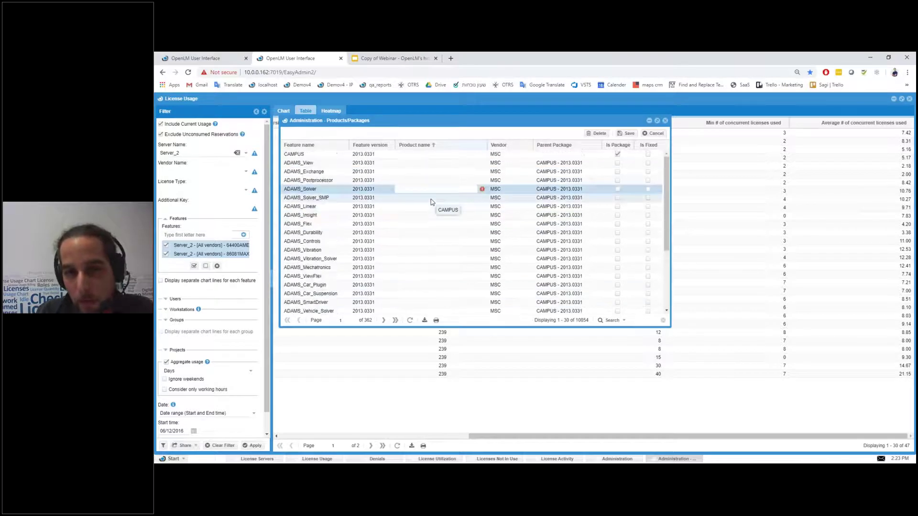
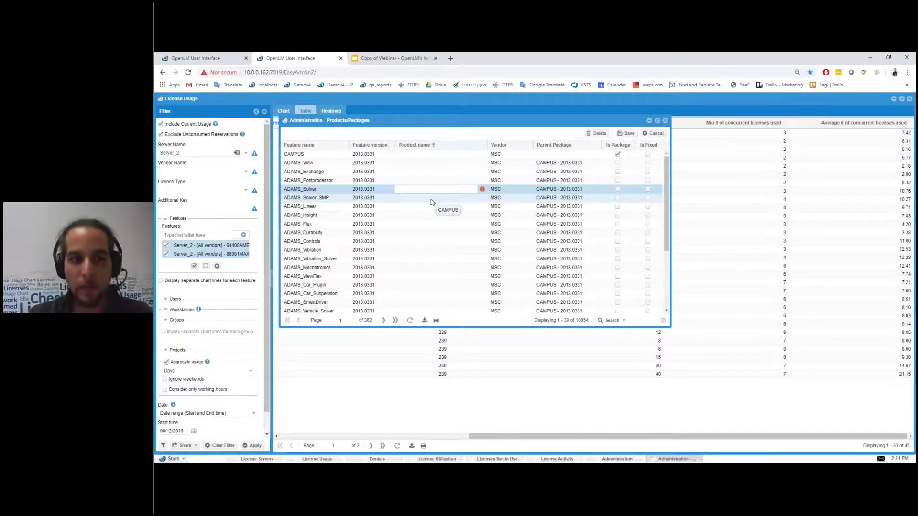
Step: Browse the ADAMS feature rows, trying edits on ADAMS_View and ADAMS_Exchange names and parent packages
click(360, 171)
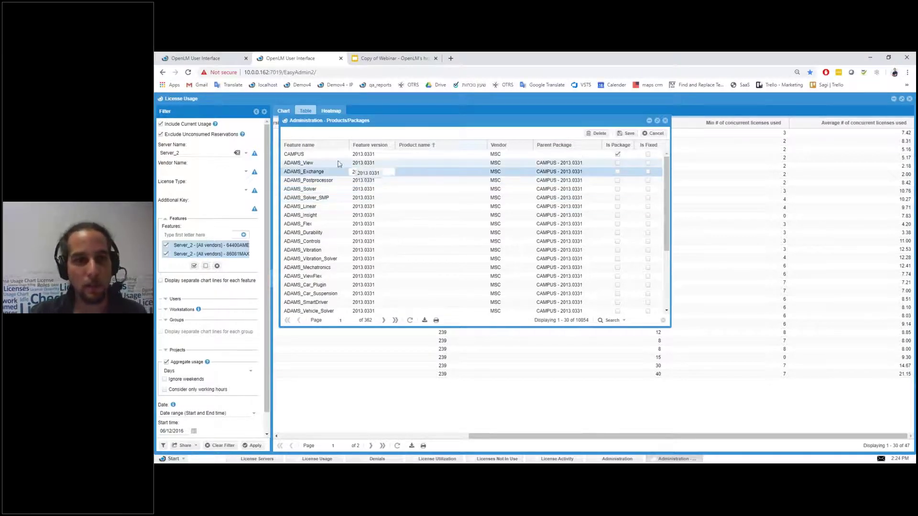
scroll(310, 262, down, 4)
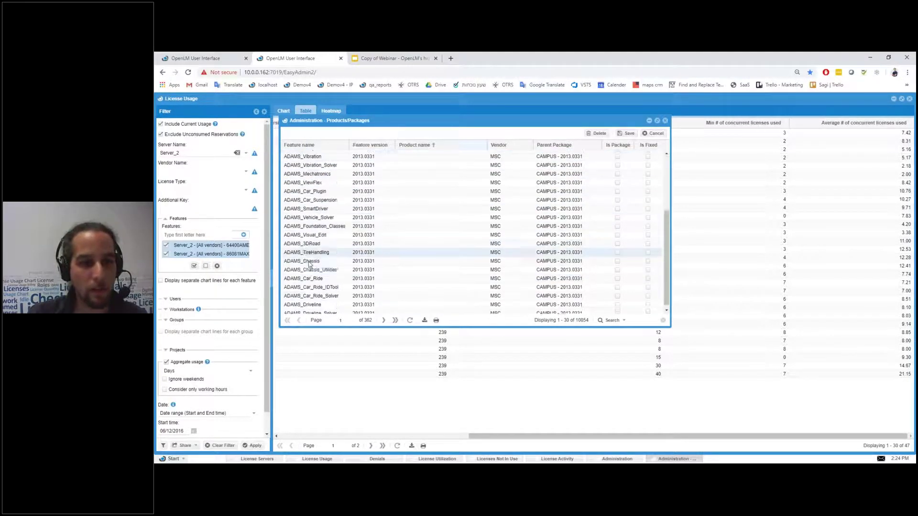
scroll(310, 266, up, 5)
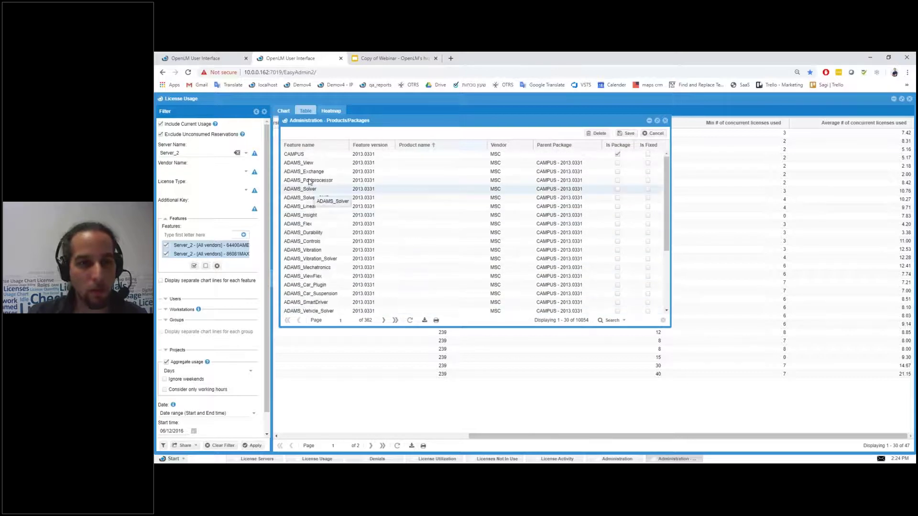
click(306, 163)
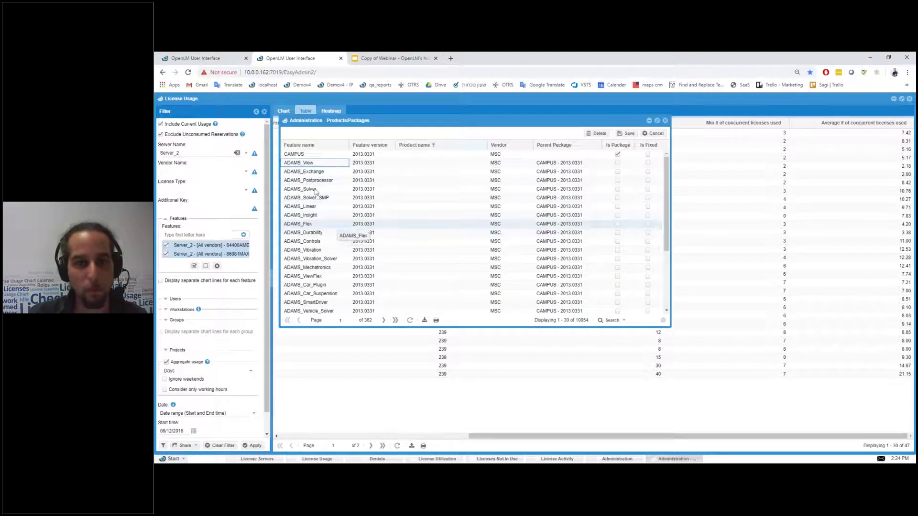
click(324, 164)
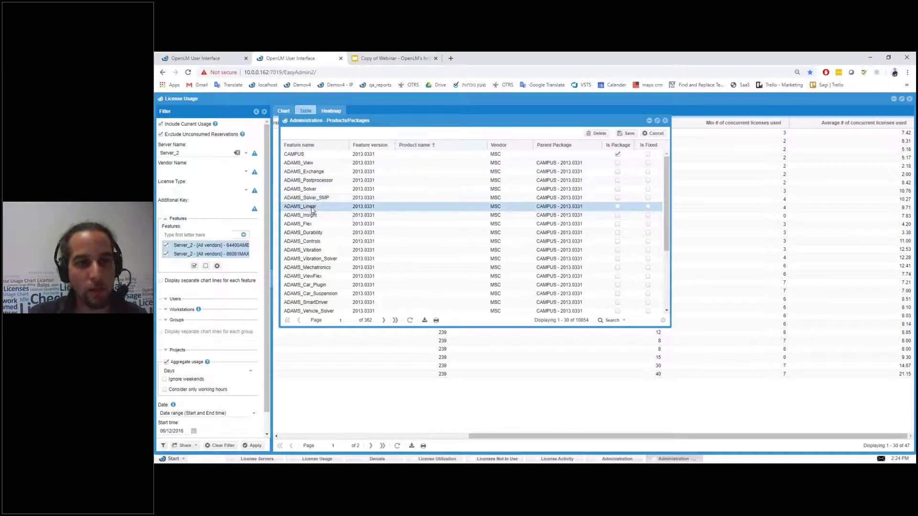
double_click(304, 154)
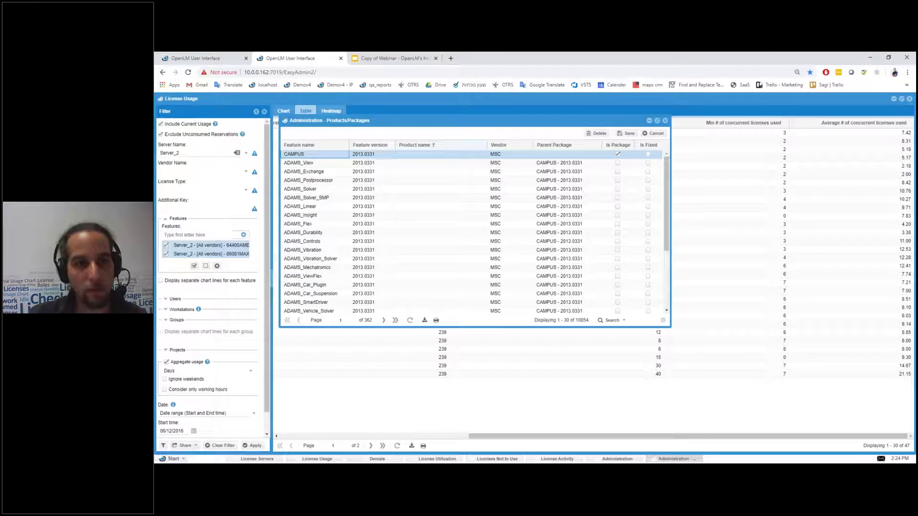
click(543, 163)
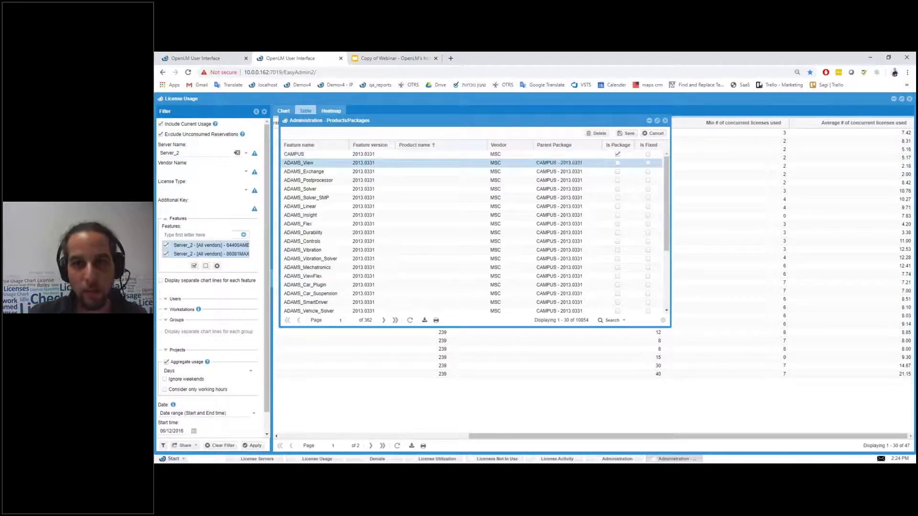
click(549, 166)
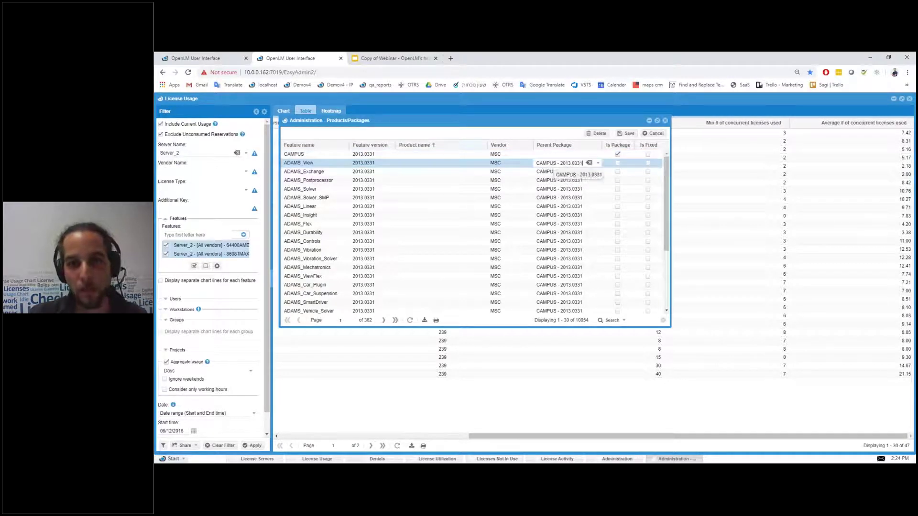
click(311, 166)
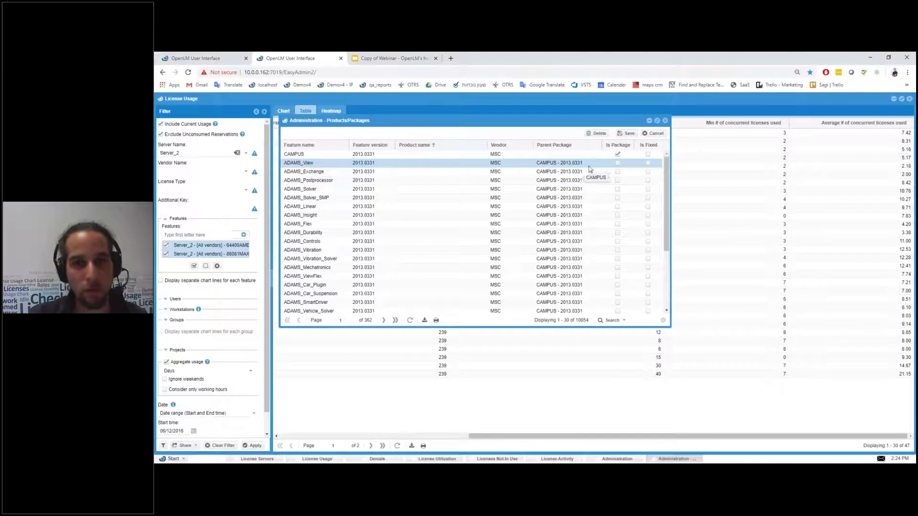
click(309, 174)
key(Tab)
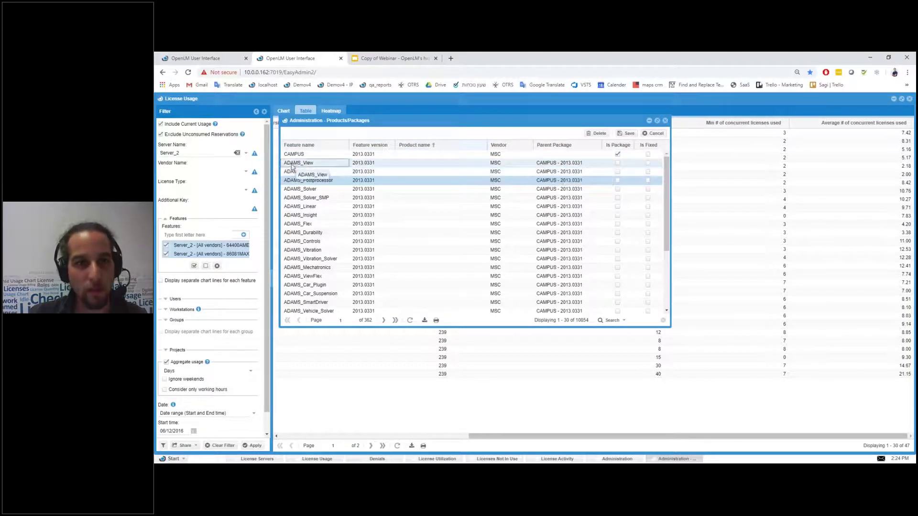
scroll(316, 268, down, 3)
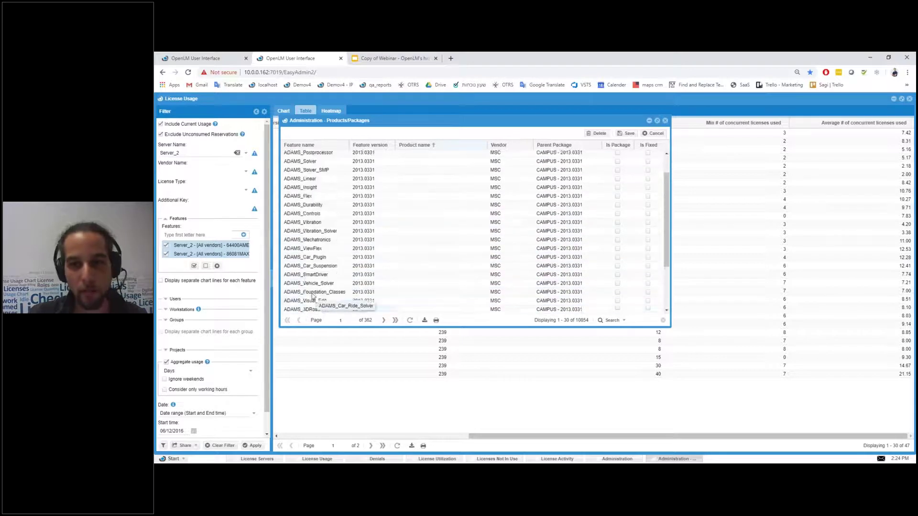
scroll(363, 225, up, 3)
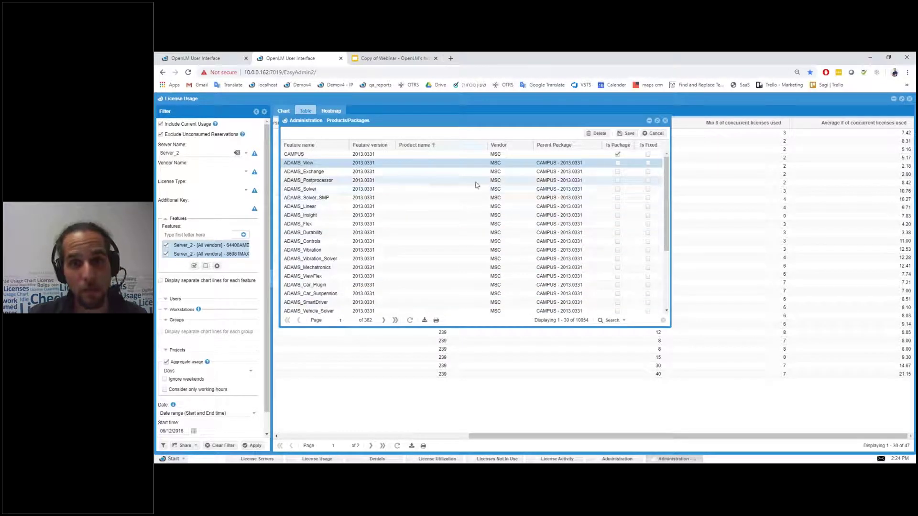
scroll(468, 201, down, 3)
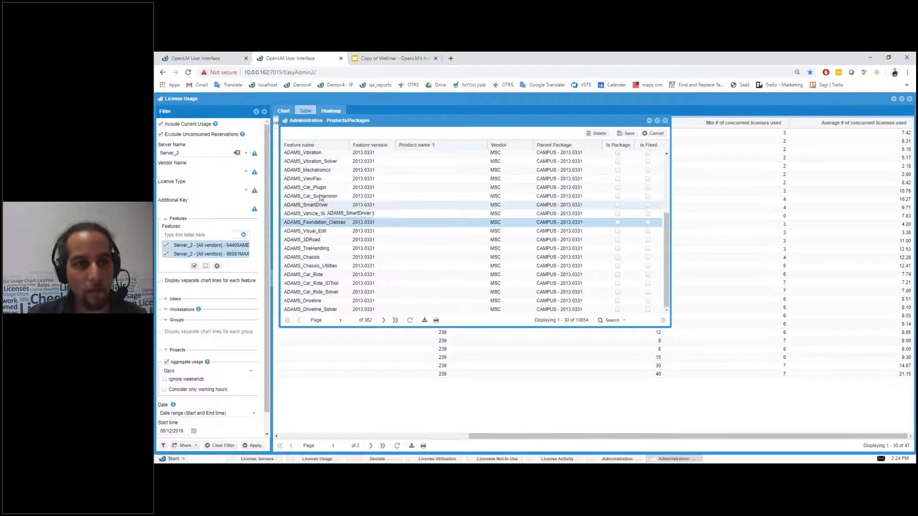
click(316, 178)
scroll(328, 236, up, 3)
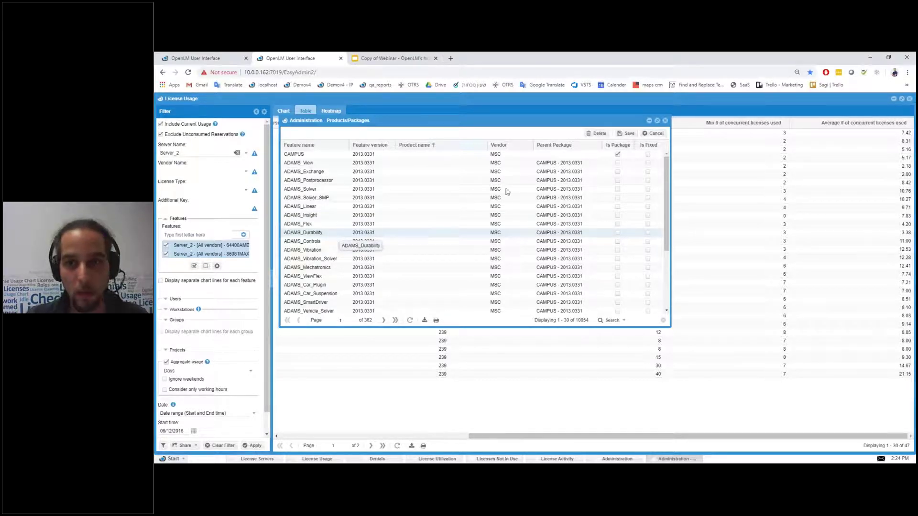
Step: Mark ADAMS_Postprocessor as fixed, then clear it, while inspecting ADAMS_Solver and ADAMS_Controls fields
double_click(433, 180)
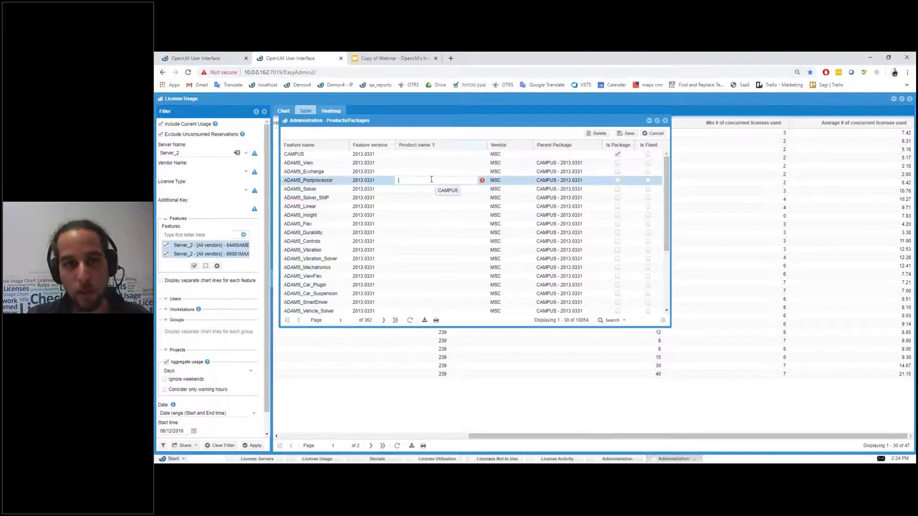
double_click(460, 198)
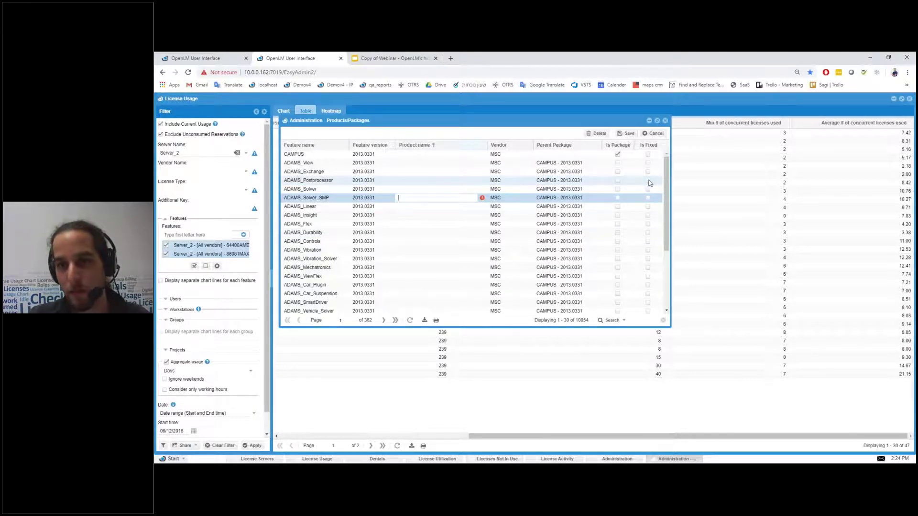
click(649, 182)
click(649, 181)
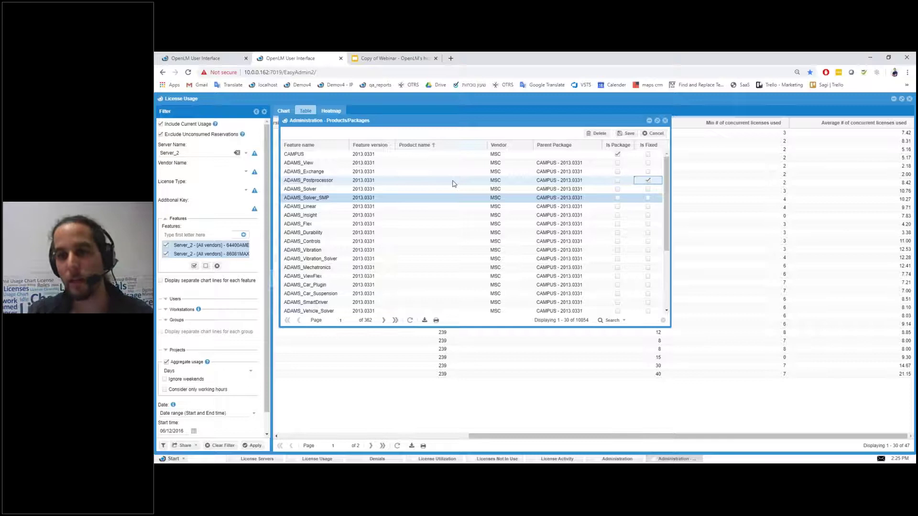
click(582, 180)
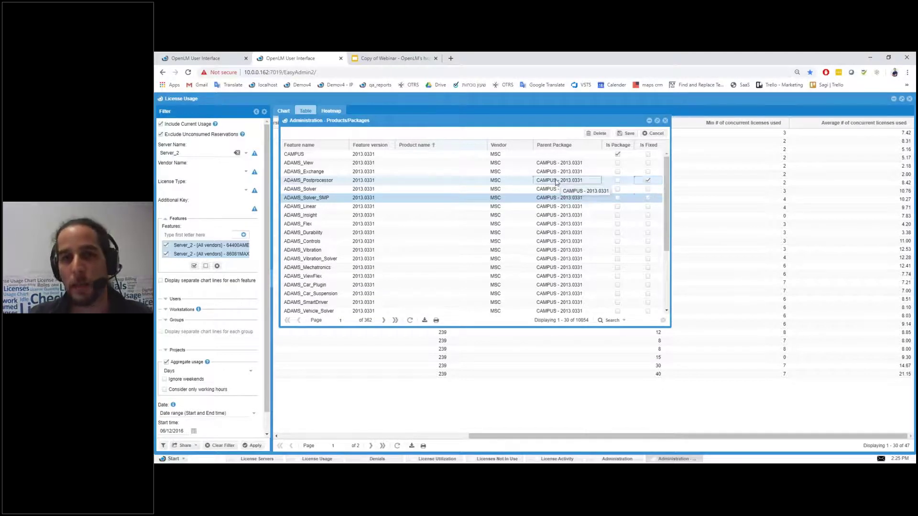
click(554, 190)
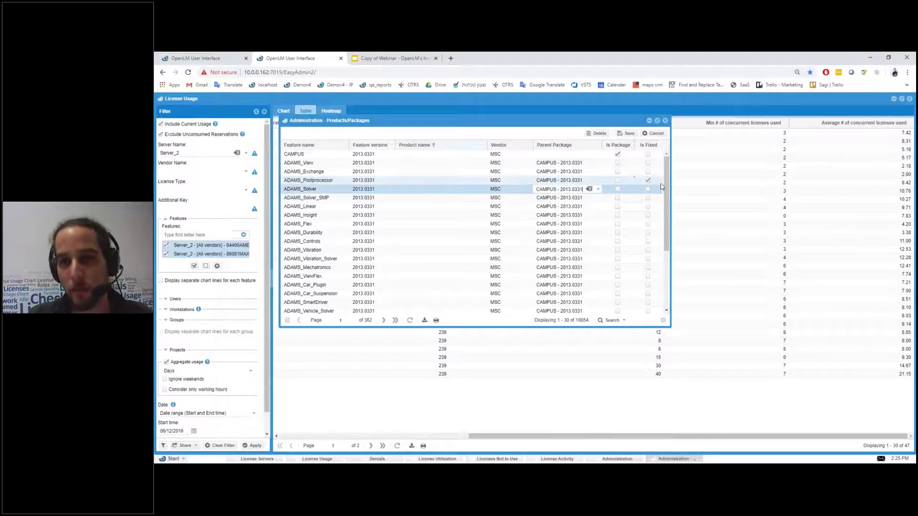
click(644, 182)
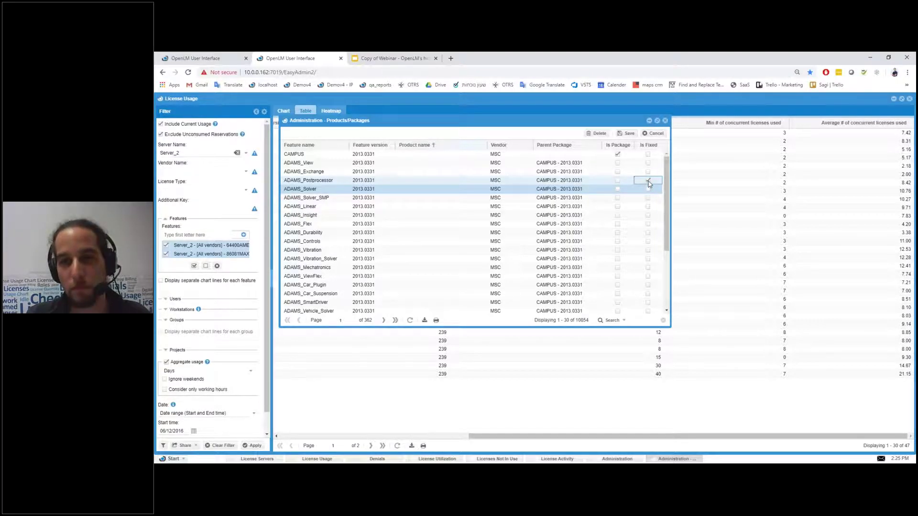
click(649, 183)
click(315, 163)
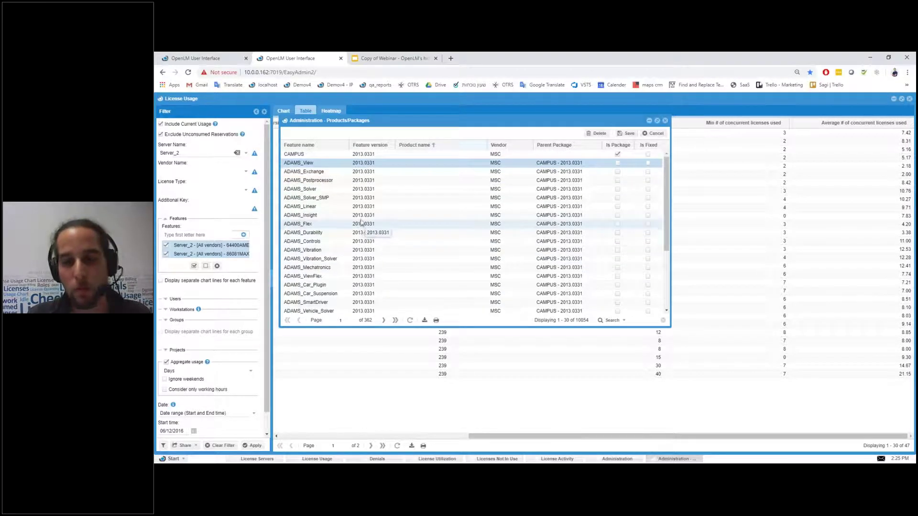
click(414, 190)
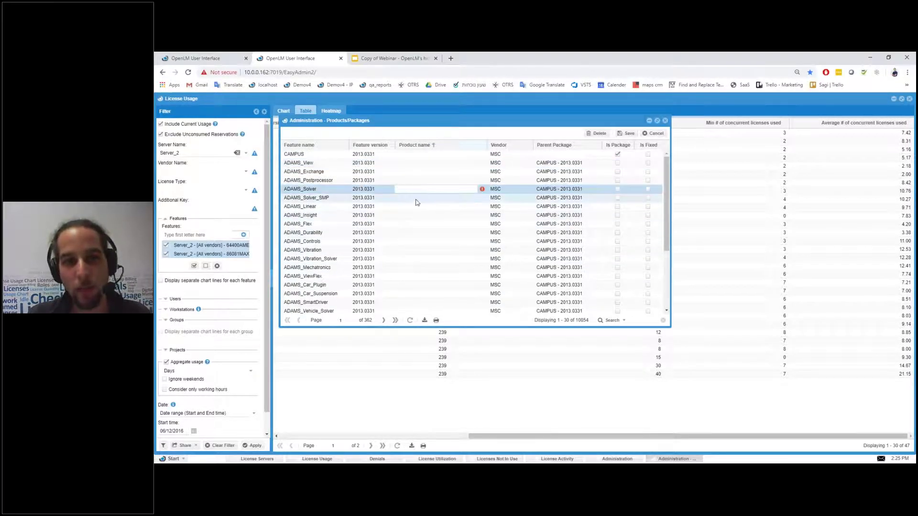
click(417, 198)
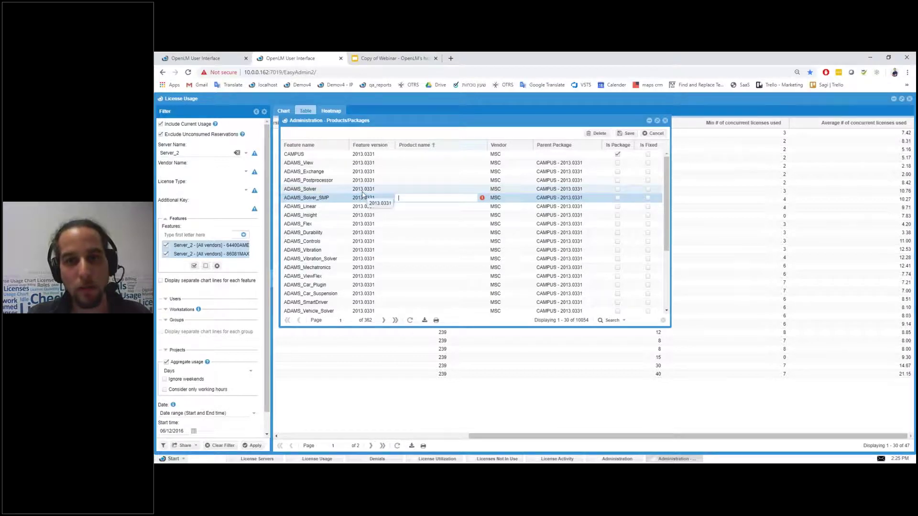
click(317, 163)
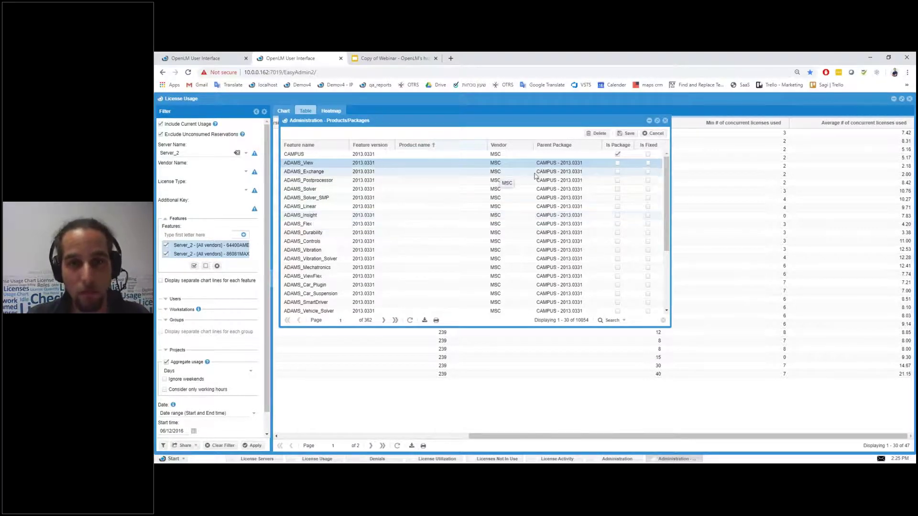
click(549, 241)
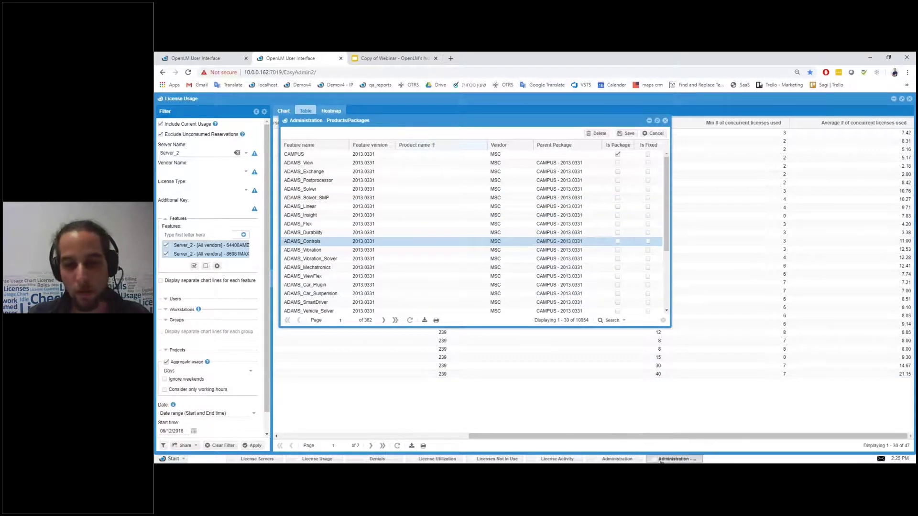
Step: Close Products/Packages, then open and dismiss Cleanup Manager from the Administration page
click(674, 458)
click(616, 459)
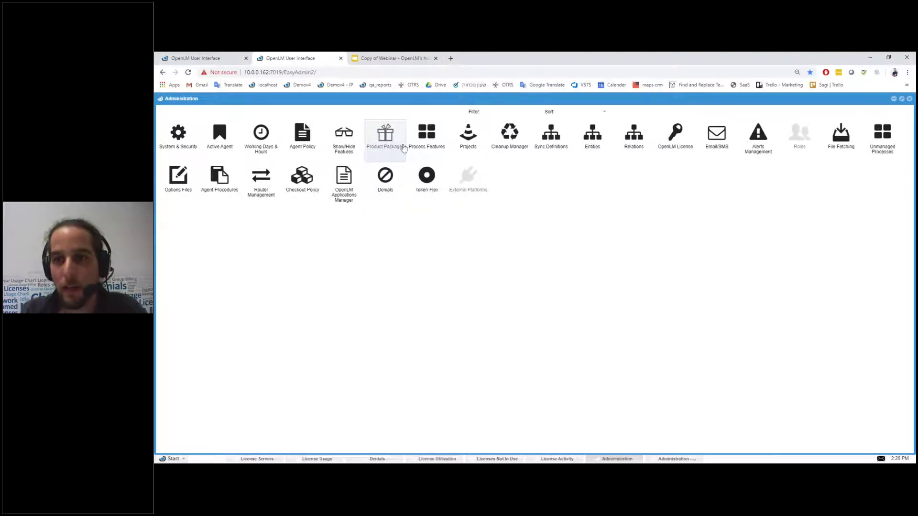
click(404, 147)
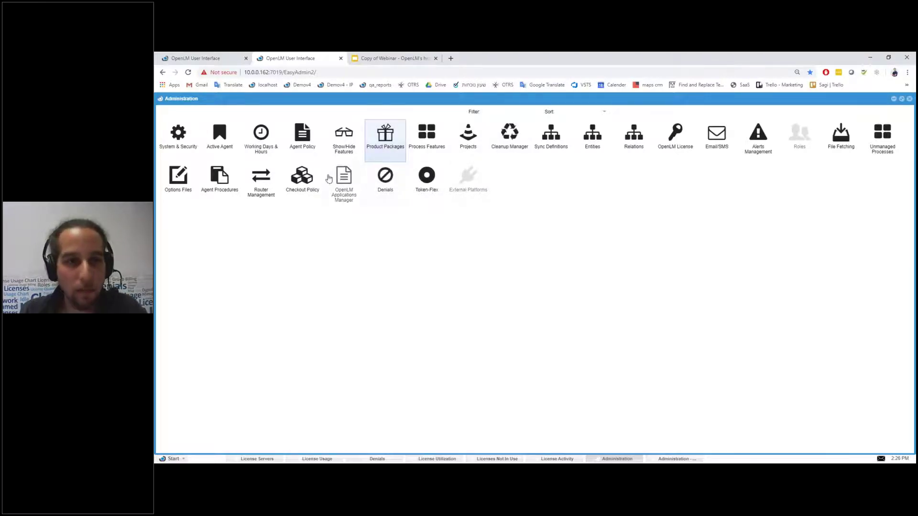
click(509, 144)
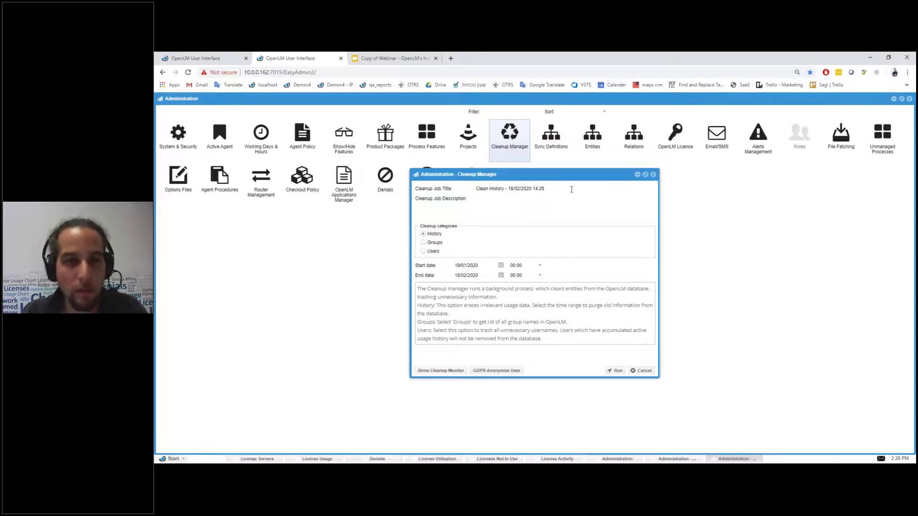
click(653, 175)
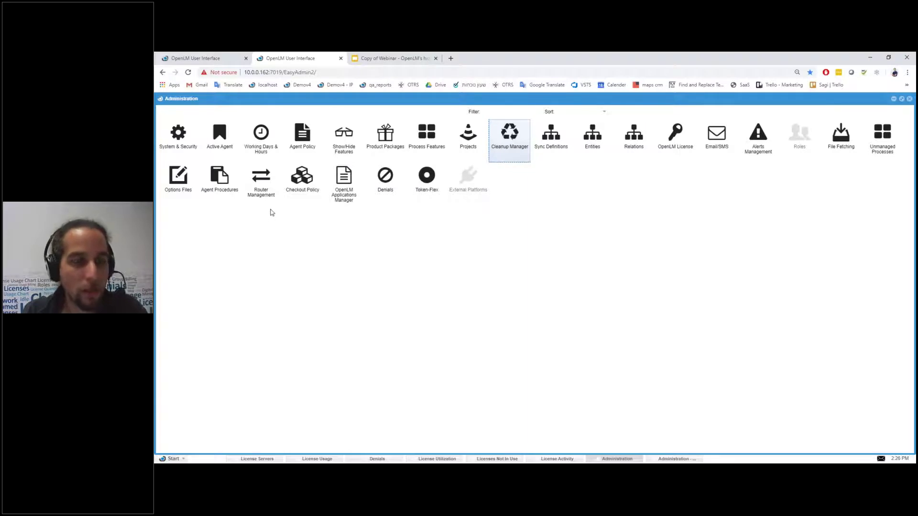
Step: Toggle License Usage's working-hours-only option on and off, then return to the Administration panel
double_click(263, 139)
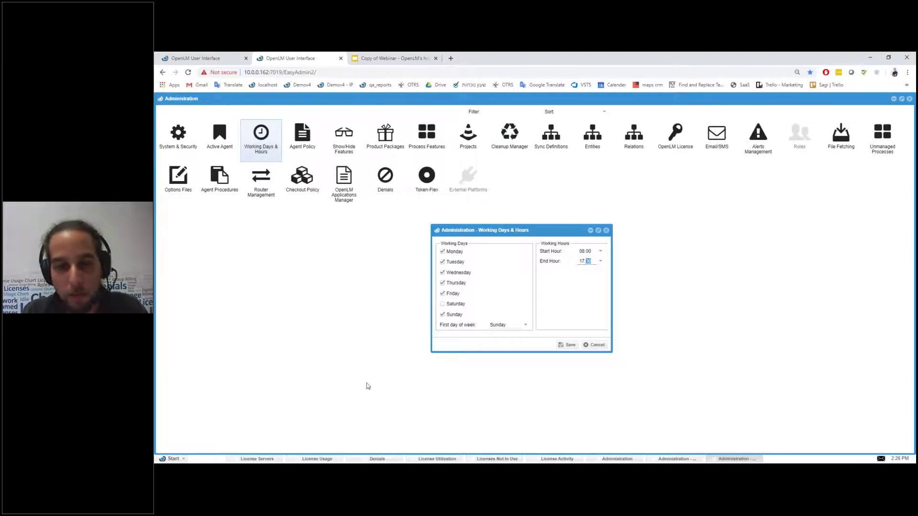
click(317, 459)
scroll(171, 357, down, 1)
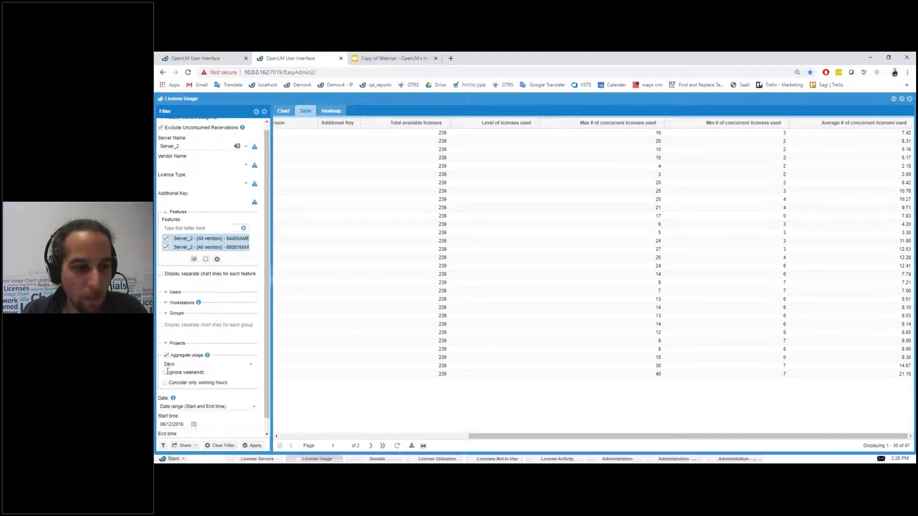
click(165, 369)
click(165, 369)
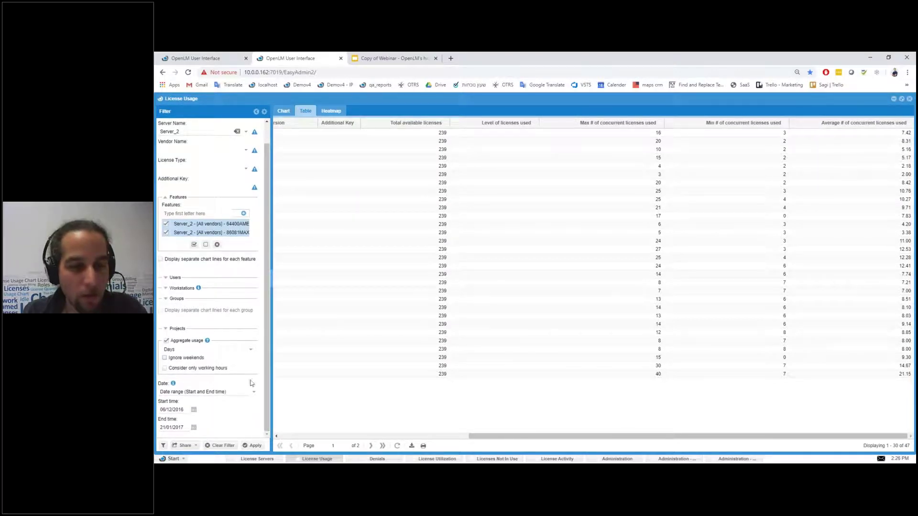
click(733, 459)
click(675, 459)
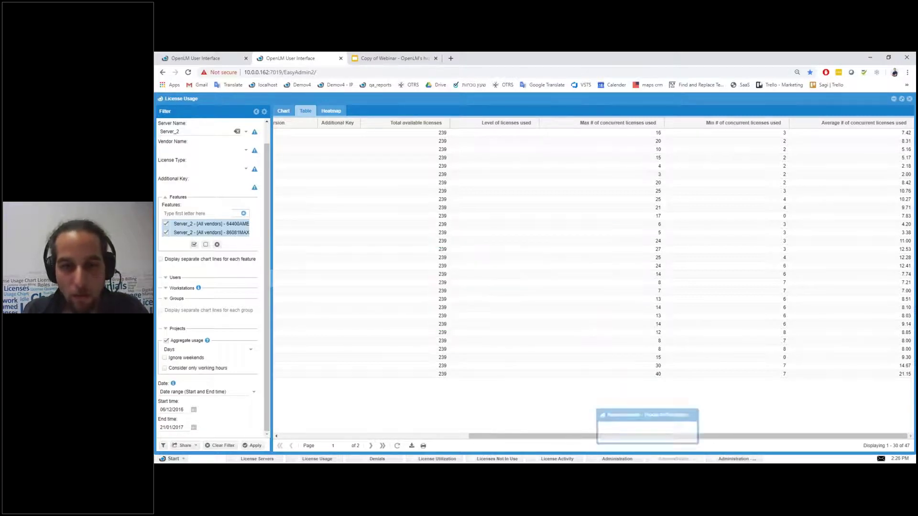
click(617, 459)
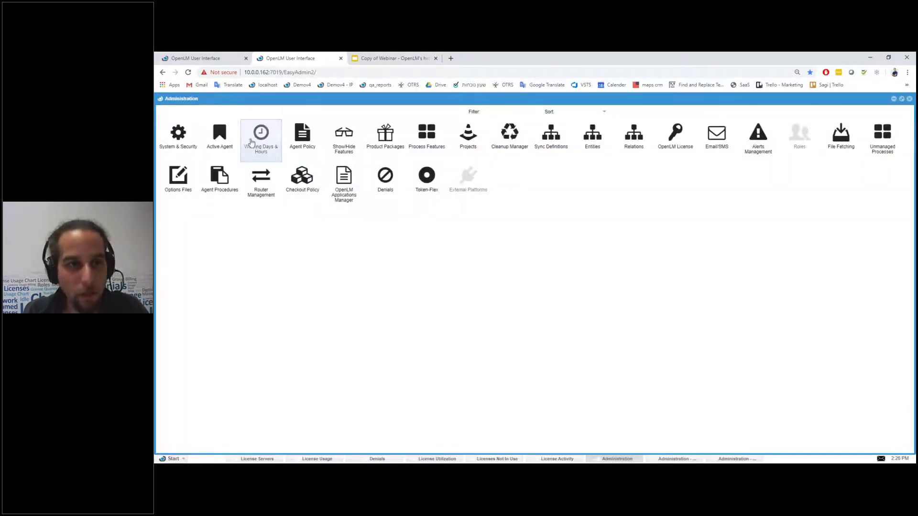
Step: Save working days Sunday–Thursday, 08:00–17:30, with Friday unchecked and Sunday as first day
click(262, 154)
click(733, 460)
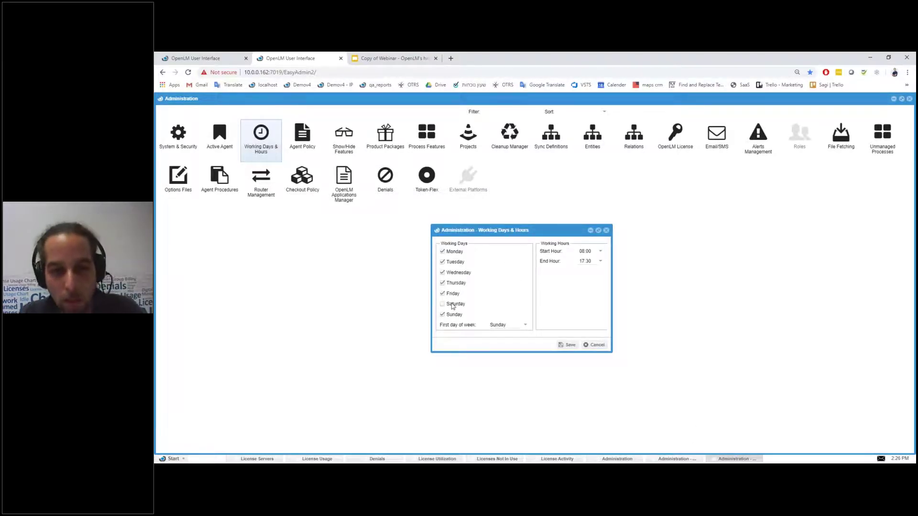
click(442, 293)
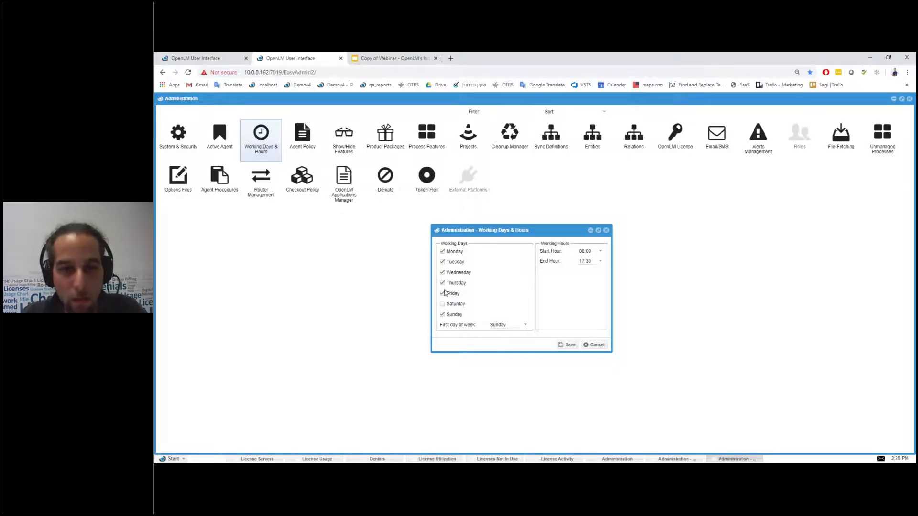
click(526, 325)
click(500, 331)
click(584, 251)
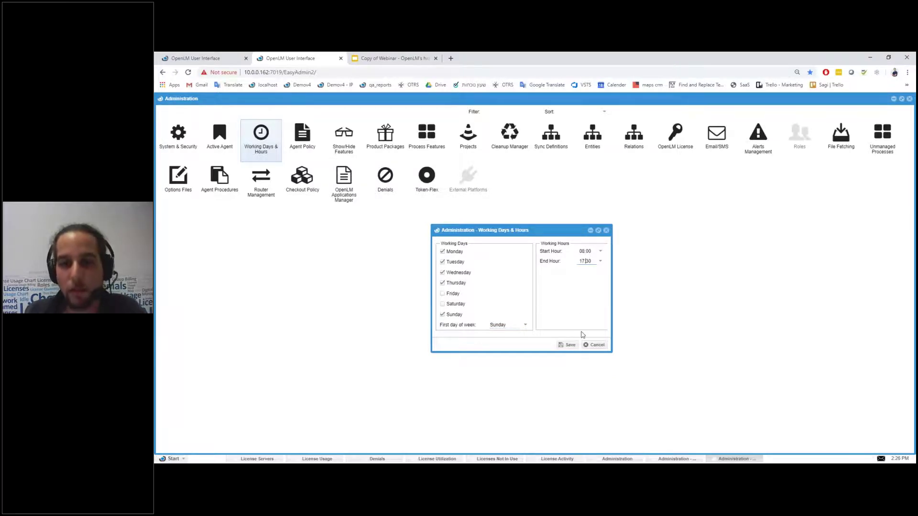
click(568, 345)
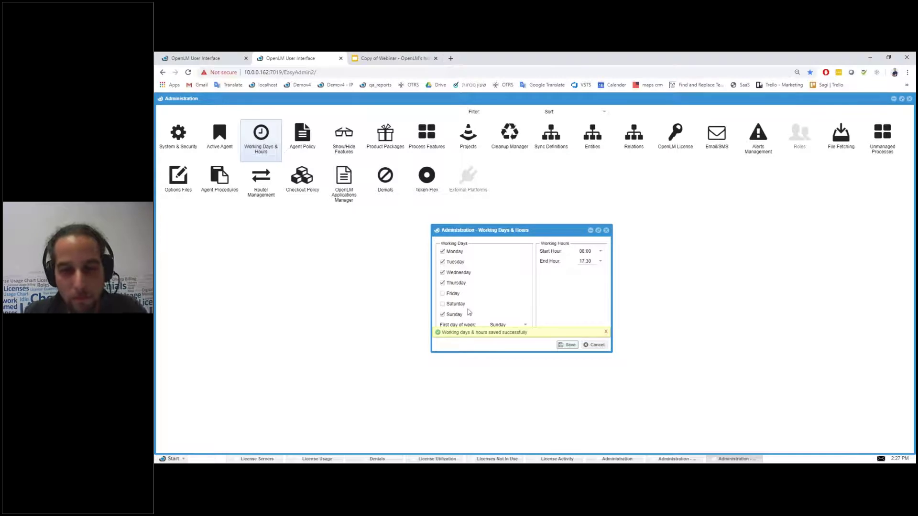
click(606, 230)
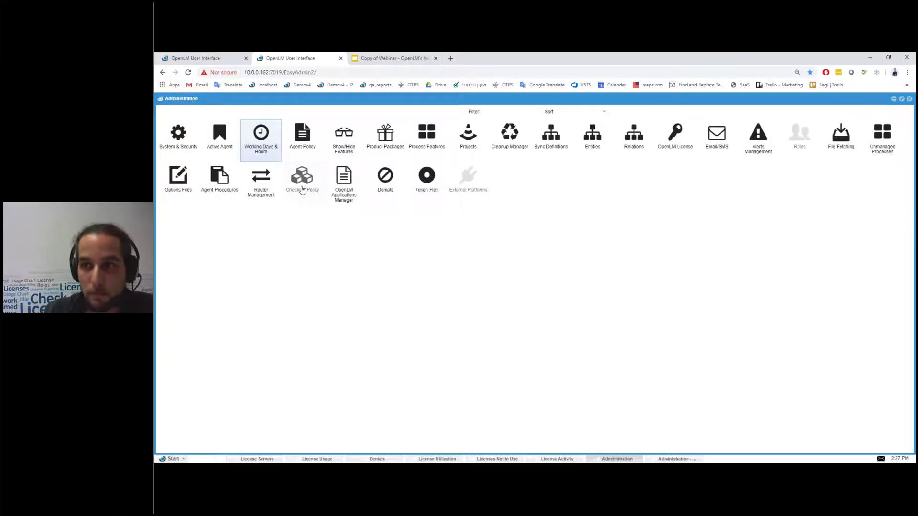
Step: Open Checkout Policy and scroll through its 7593 license features by server and vendor
click(302, 185)
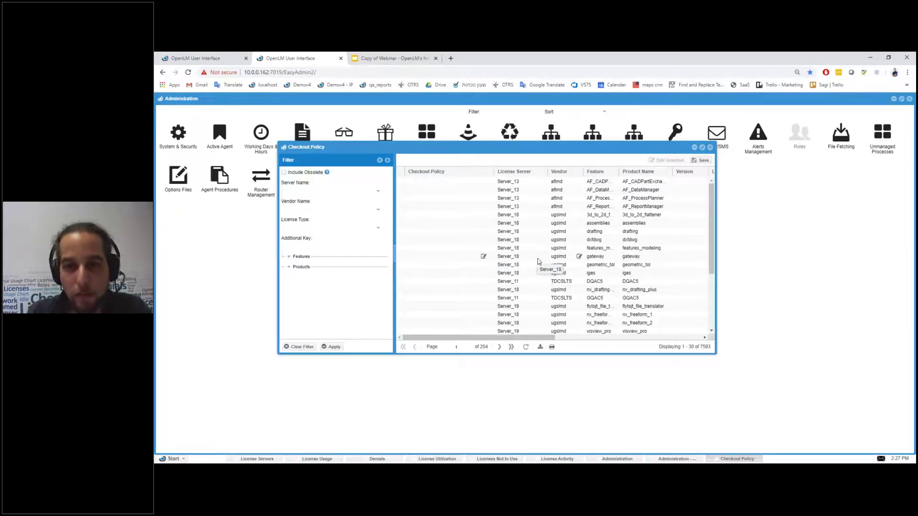
scroll(532, 255, down, 2)
scroll(486, 258, up, 2)
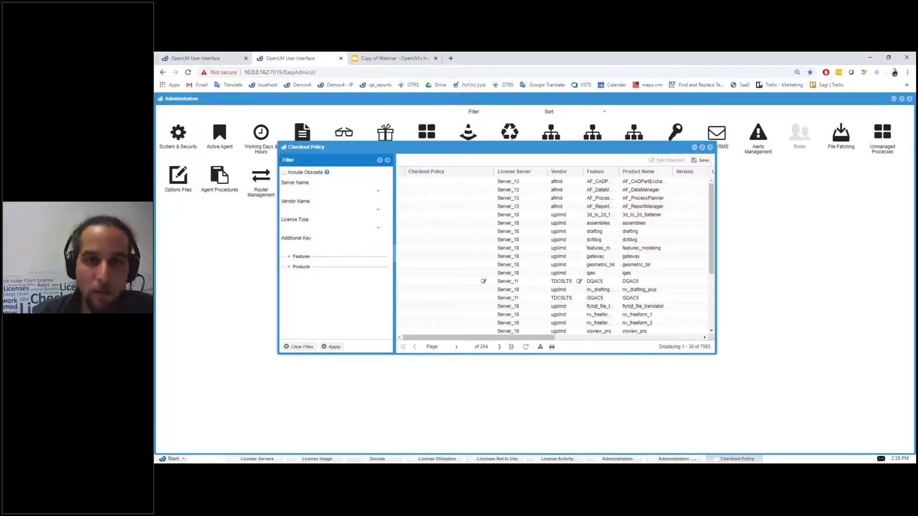
Step: Sign back in to the demo4 session with the account password
click(201, 57)
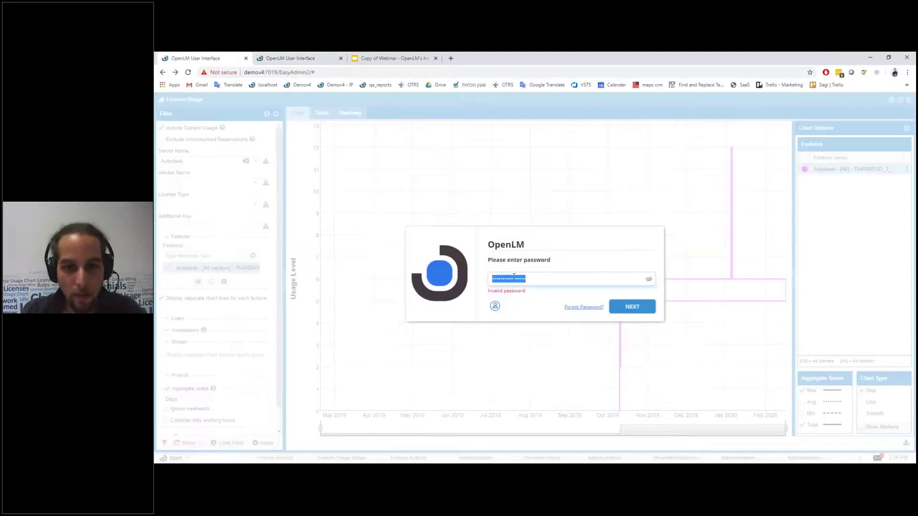
text(••••••••••)
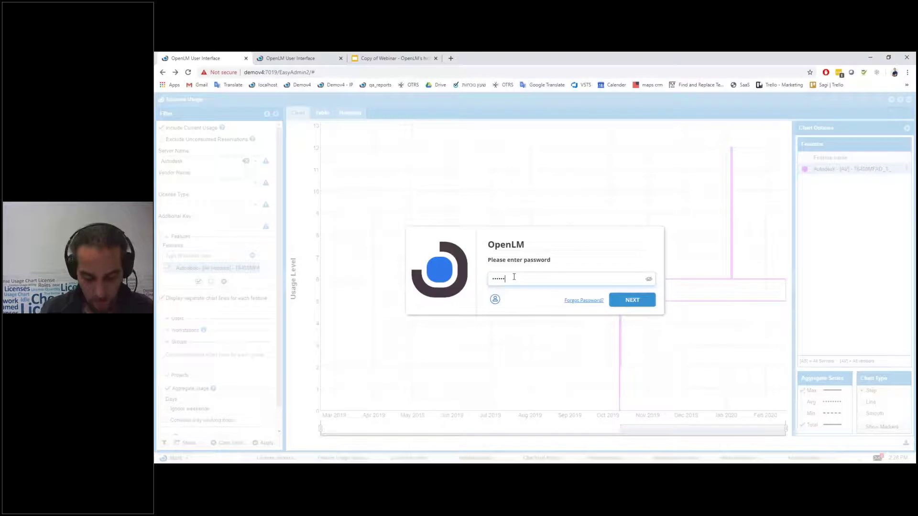
text(•••••)
key(Return)
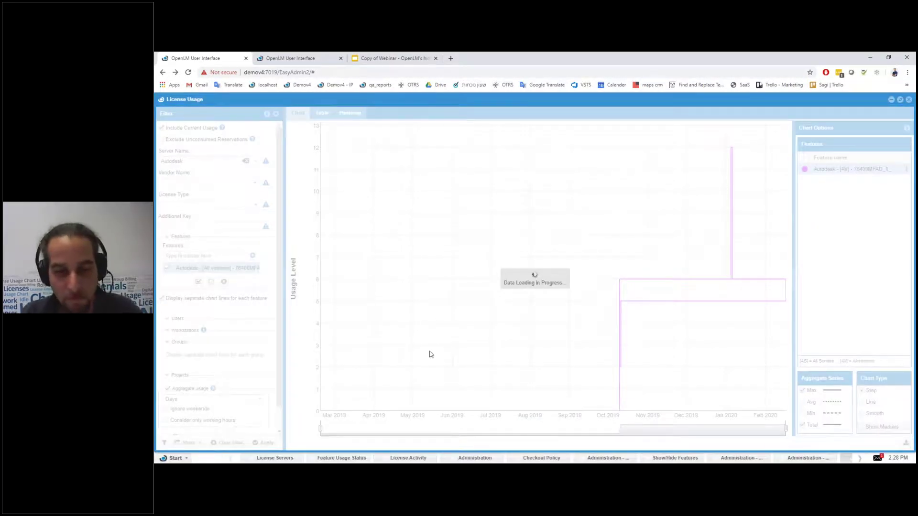
Step: Bring the Checkout Policy list forward and maximize it to show all 265 features' columns
click(739, 458)
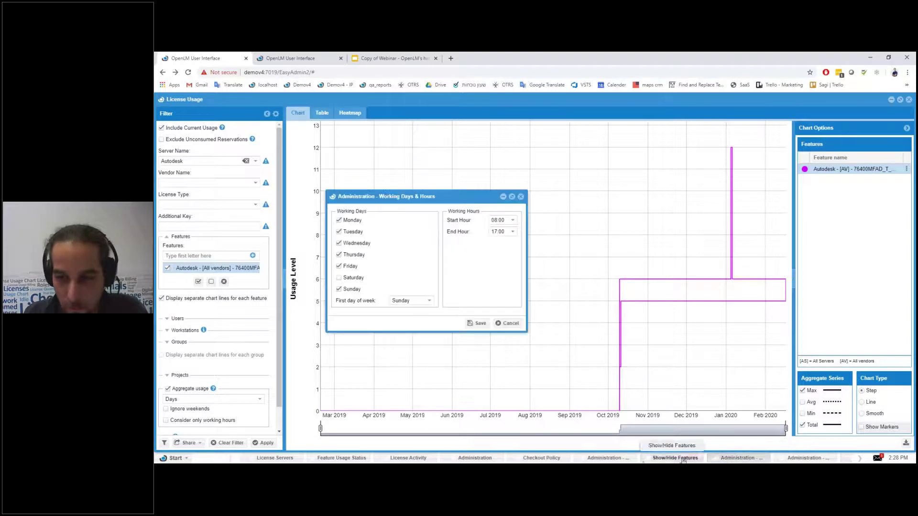
click(670, 458)
click(583, 458)
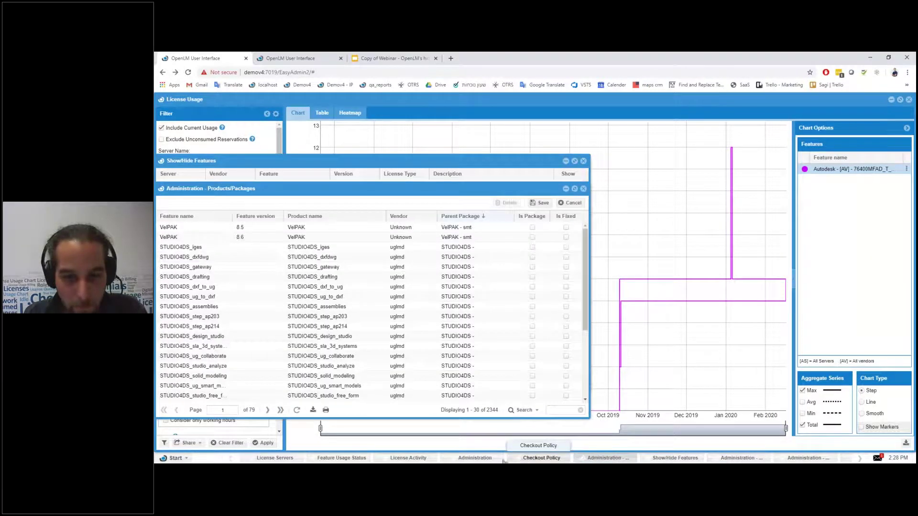
click(542, 458)
click(626, 162)
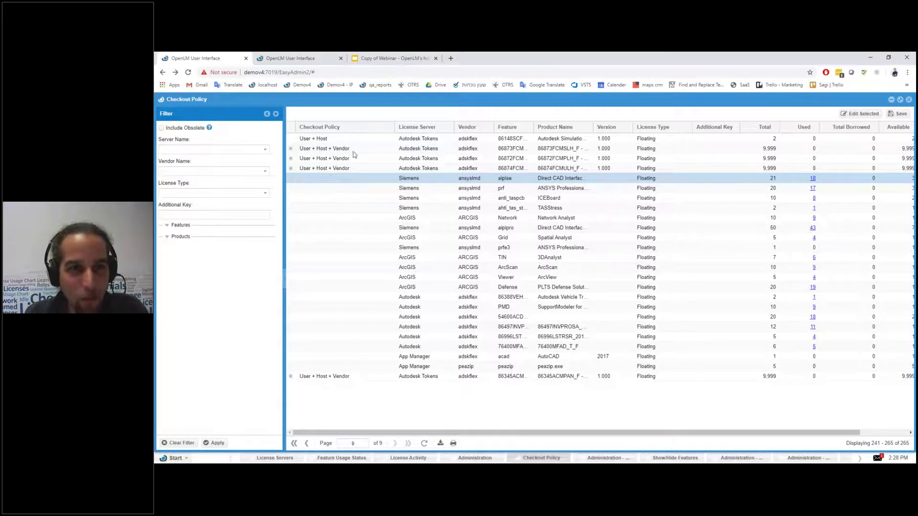
click(445, 158)
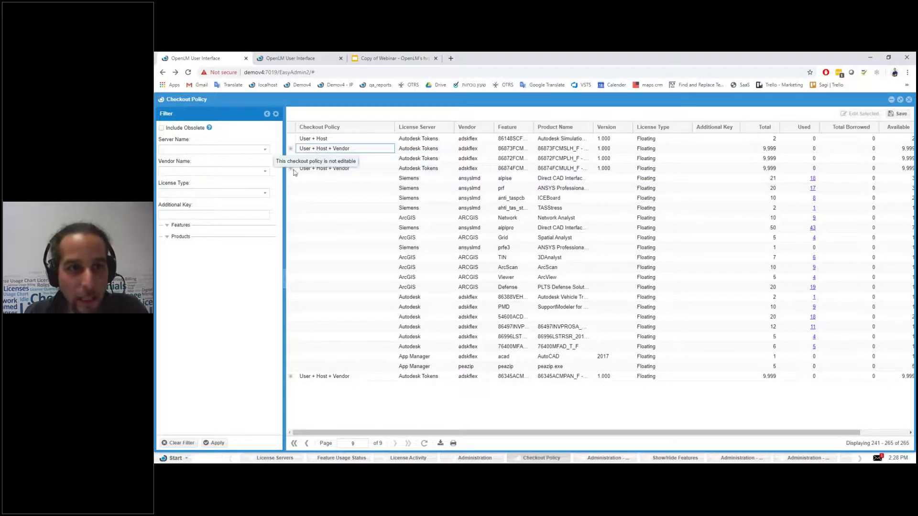
click(292, 149)
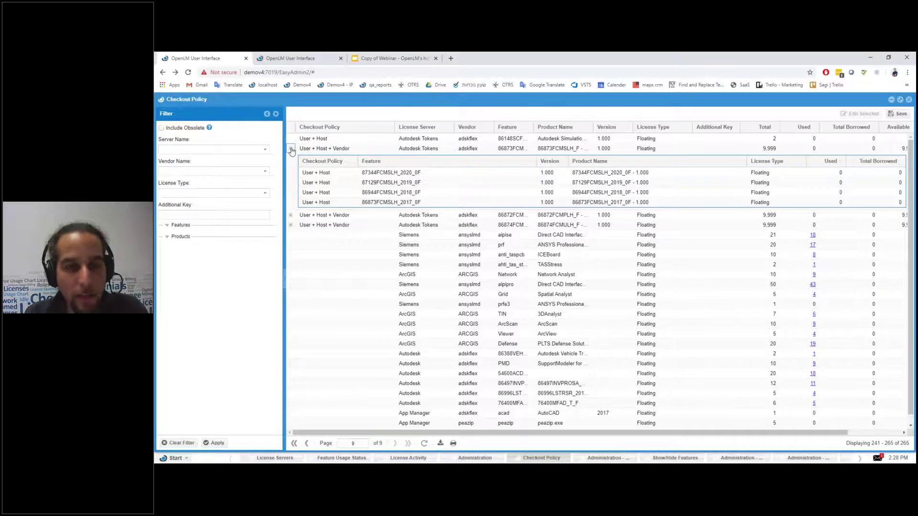
click(291, 150)
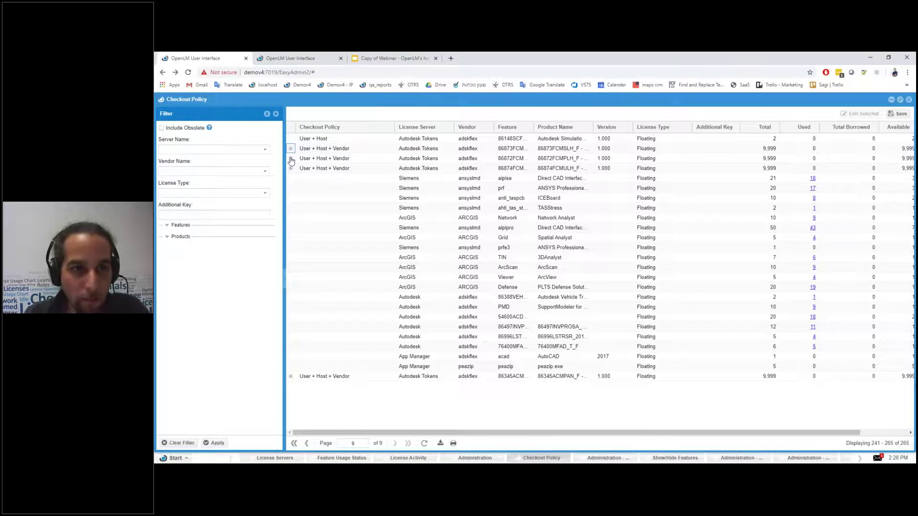
click(325, 160)
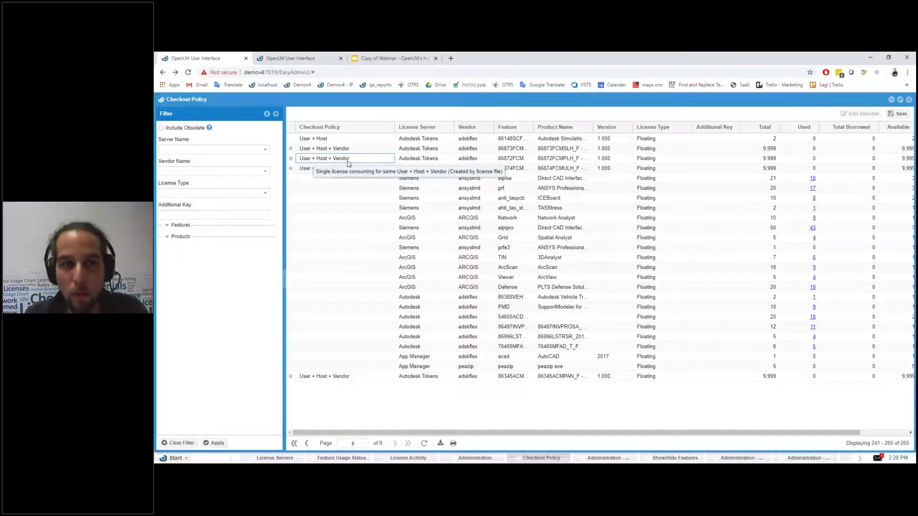
click(384, 188)
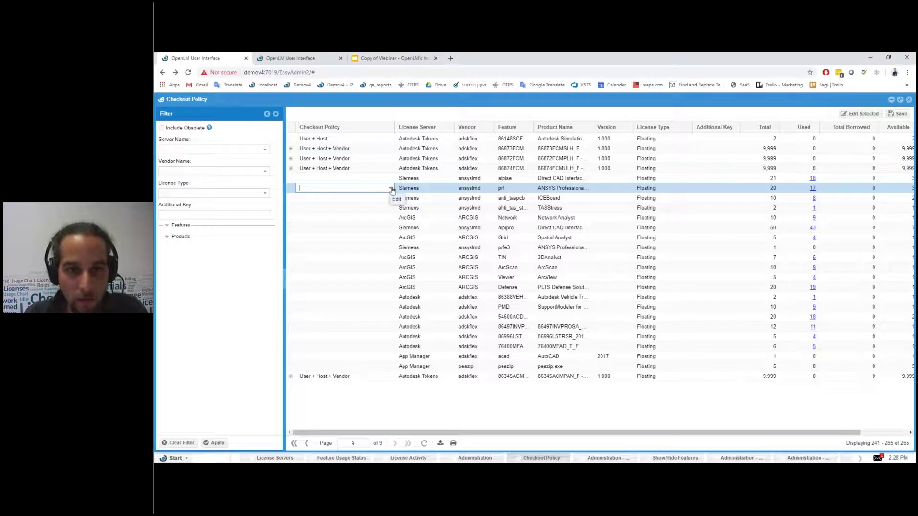
click(390, 189)
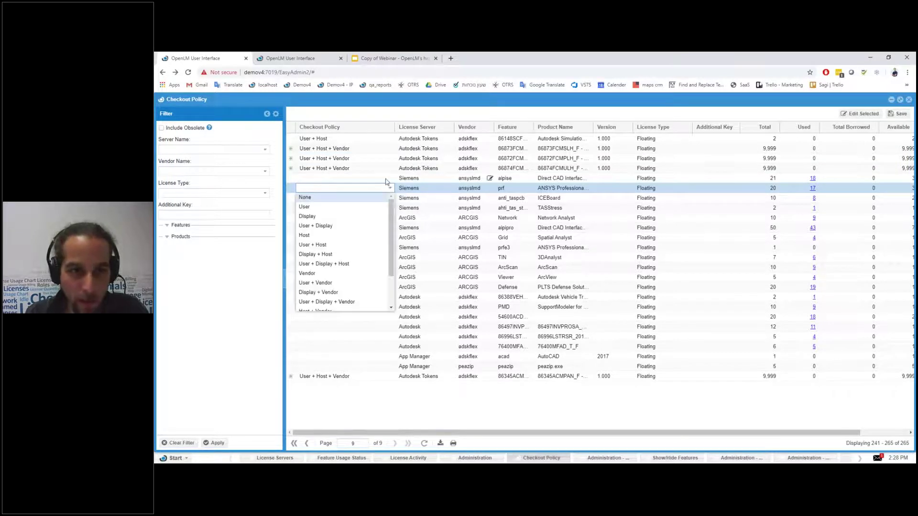
click(390, 188)
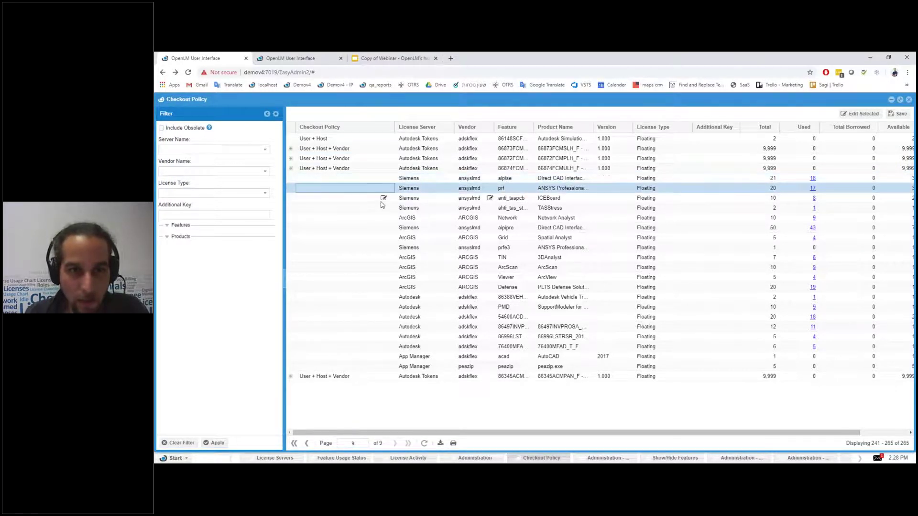
click(384, 198)
click(391, 199)
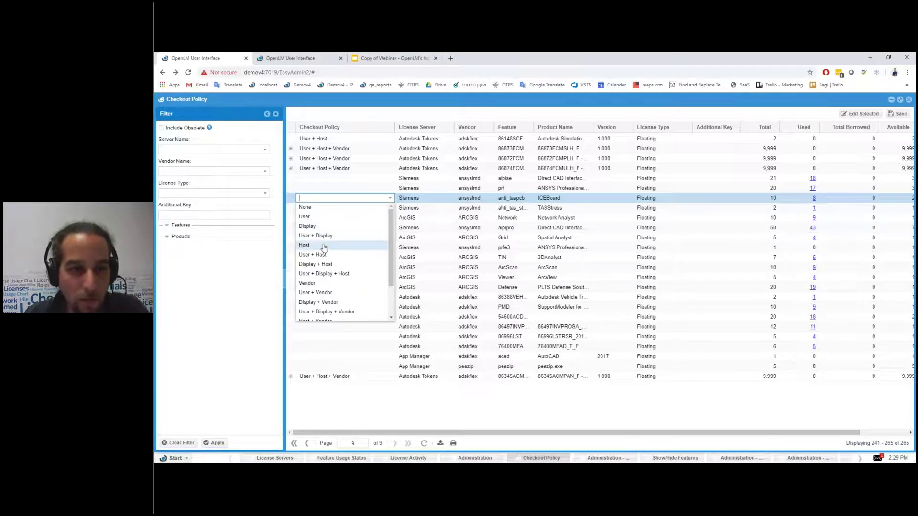
scroll(323, 254, down, 3)
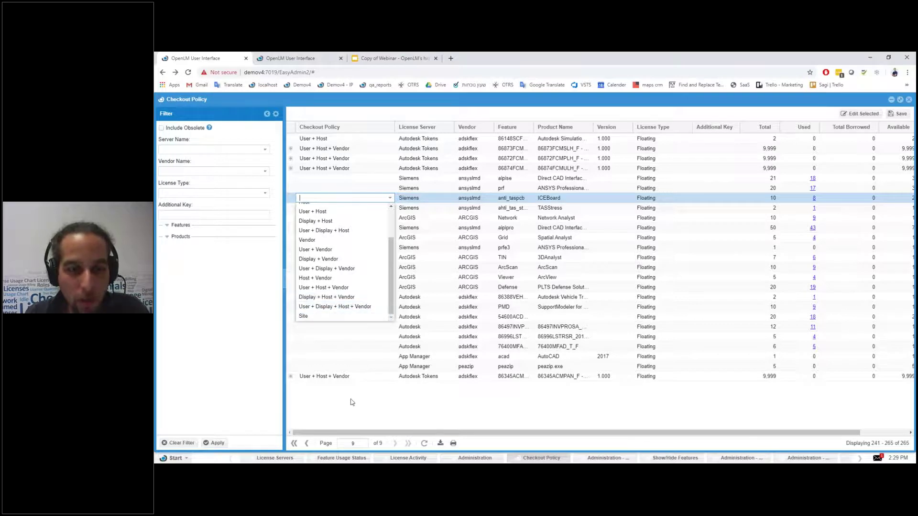
scroll(344, 248, up, 4)
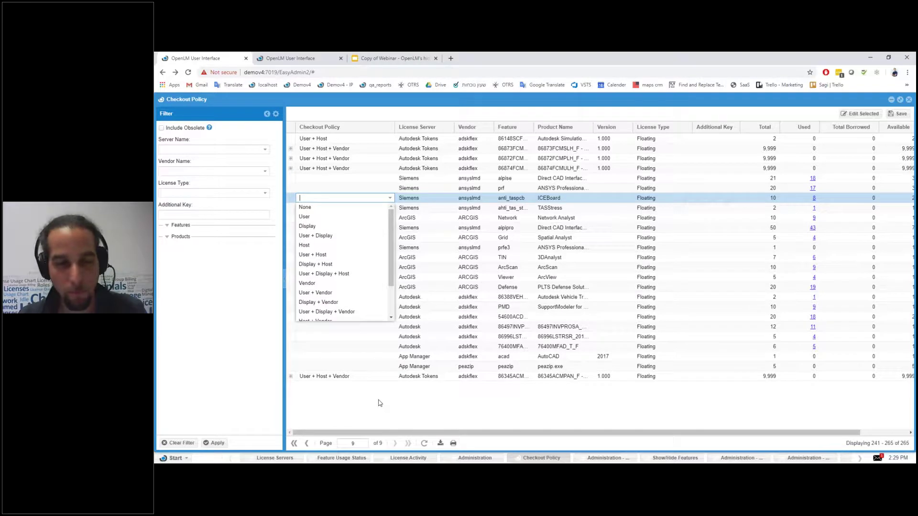
click(380, 403)
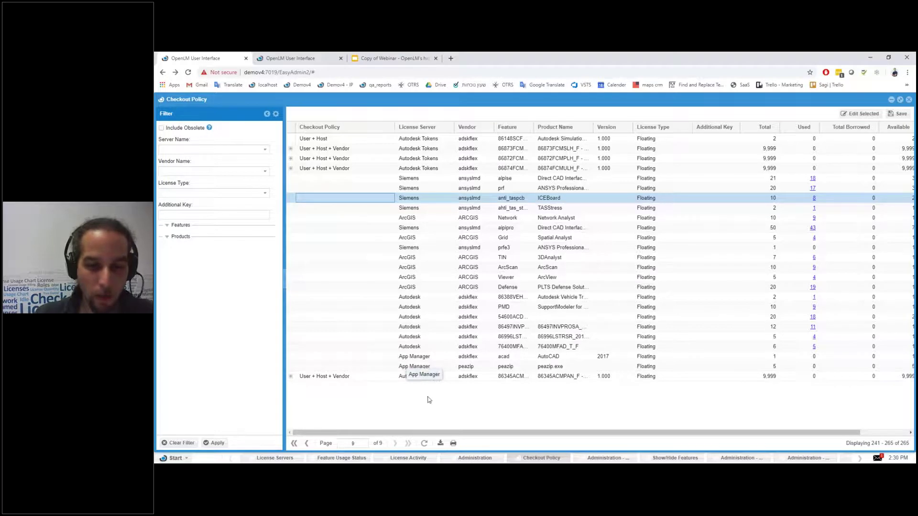
Step: Close Checkout Policy, bring up License Activity, and switch to the other session's Denials report
click(910, 100)
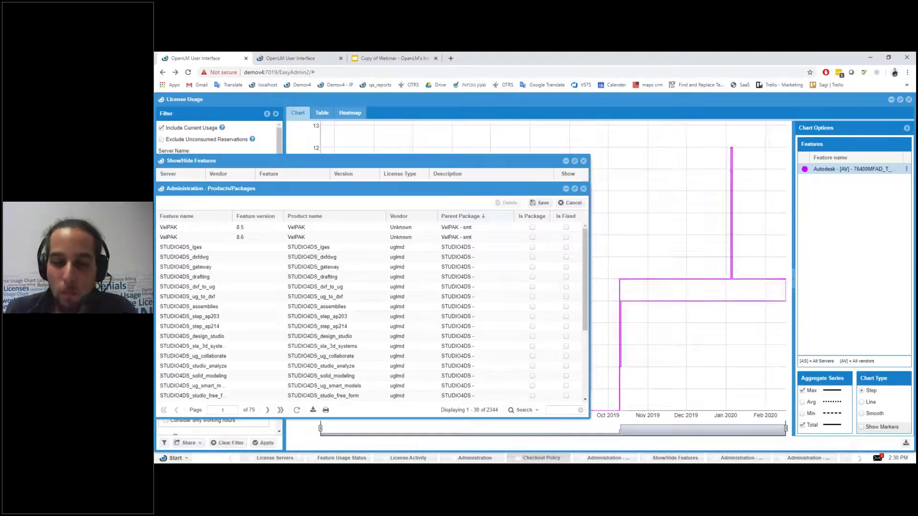
click(487, 457)
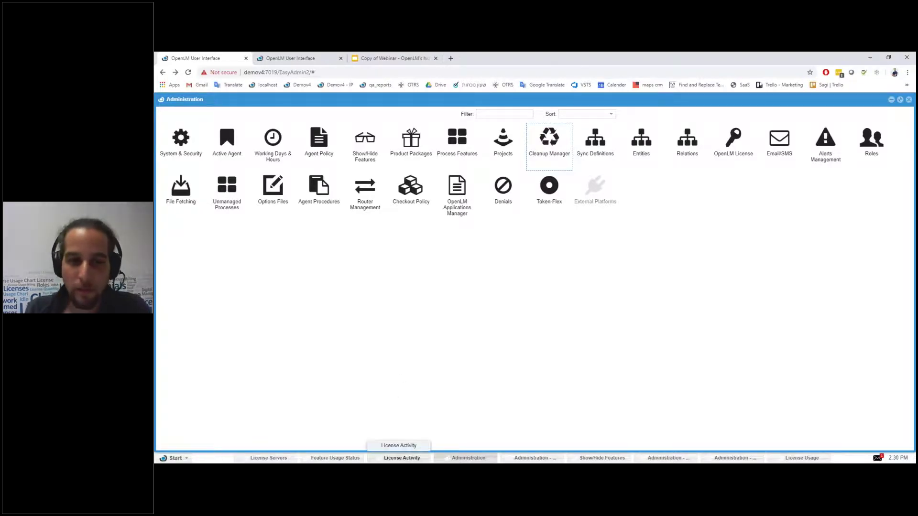
click(401, 458)
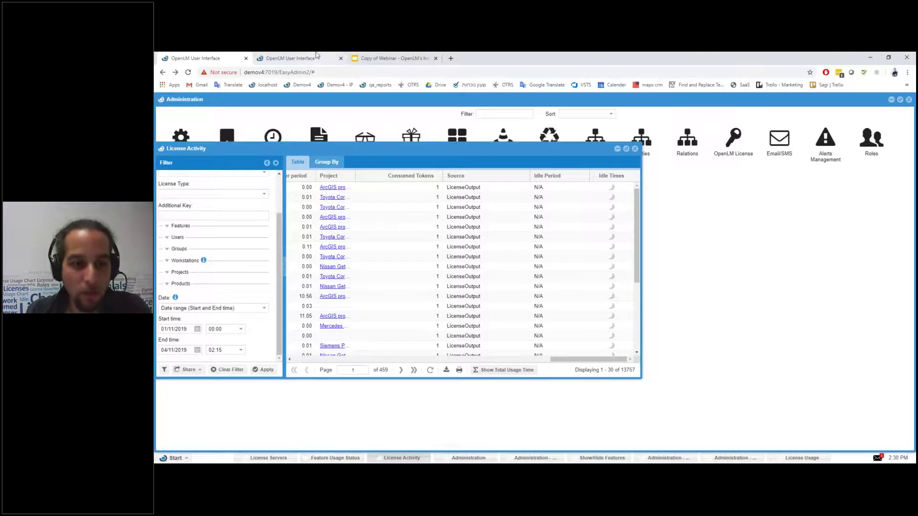
click(290, 58)
Step: Reload Denials with all denials, try pie then column chart, and move to License Usage
click(161, 124)
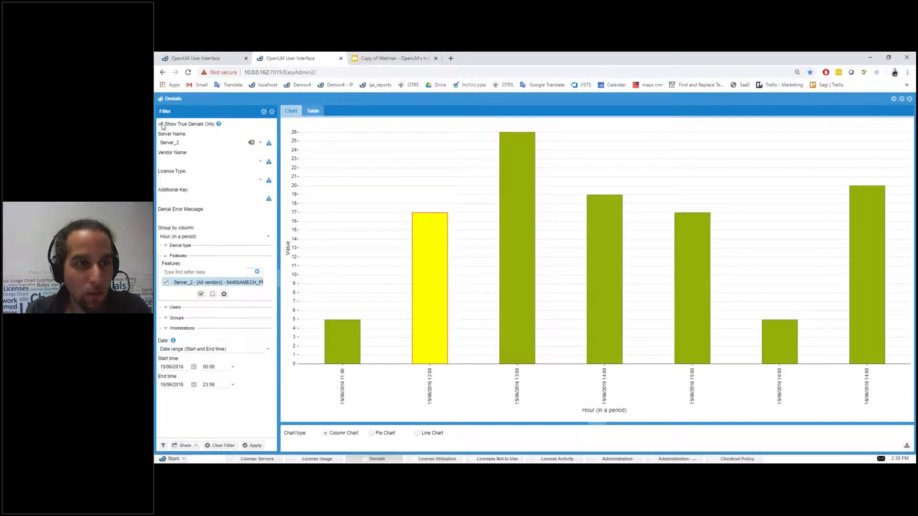
click(254, 445)
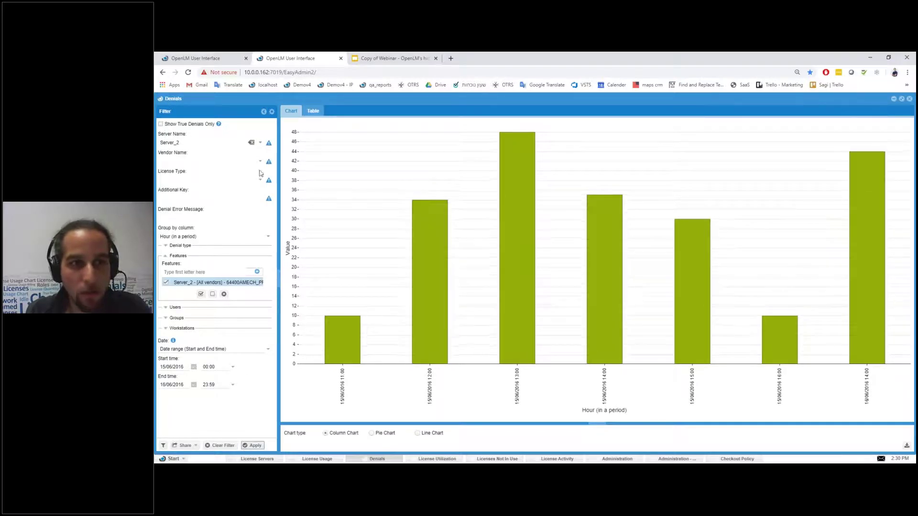
click(263, 444)
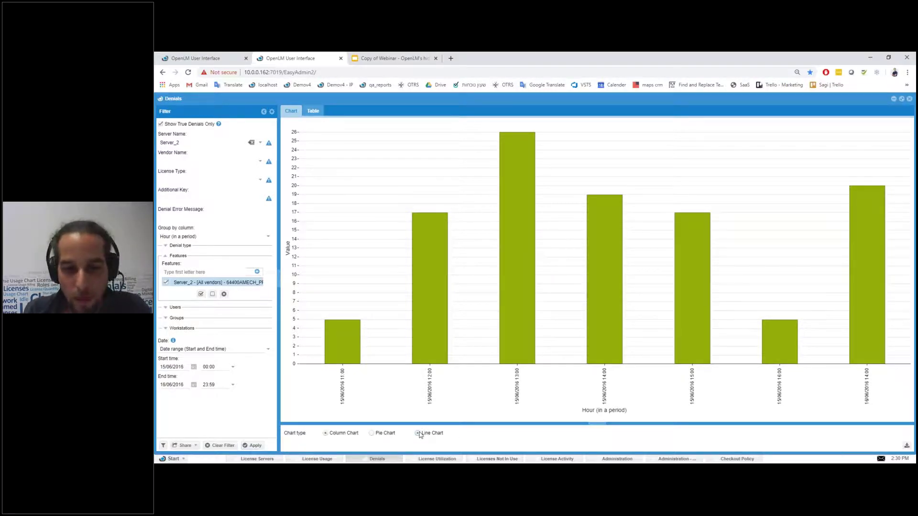
click(371, 434)
click(326, 433)
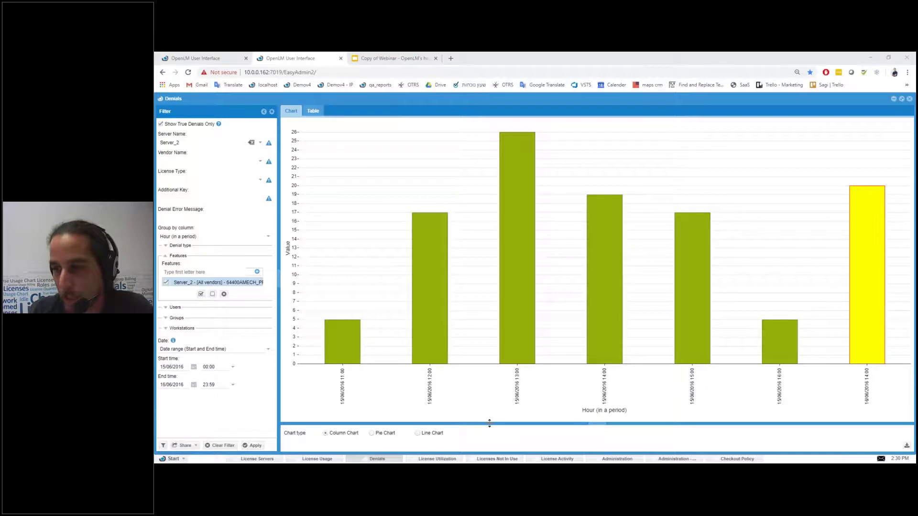
click(319, 459)
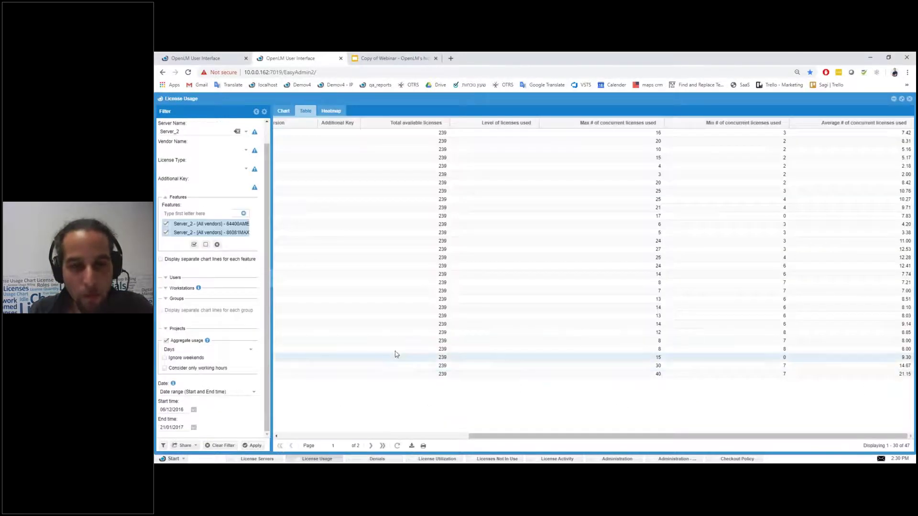
drag(496, 434, 312, 435)
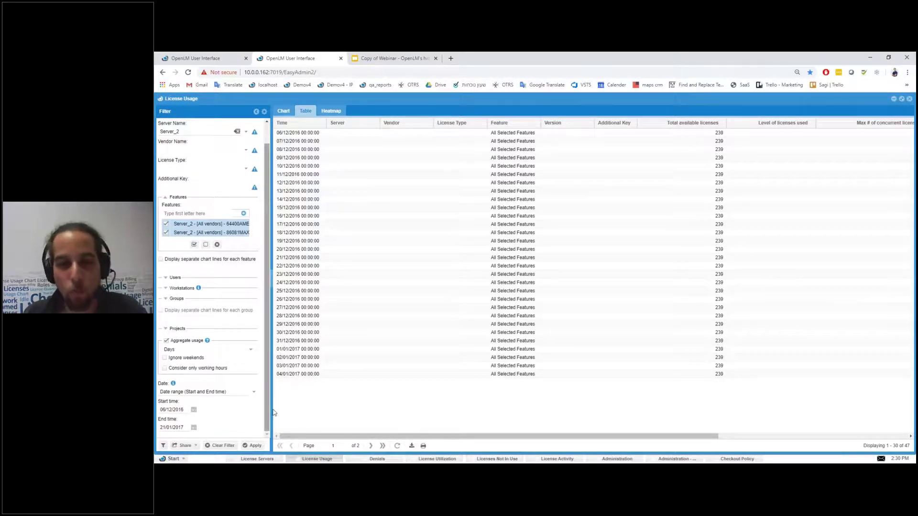
drag(621, 438, 799, 432)
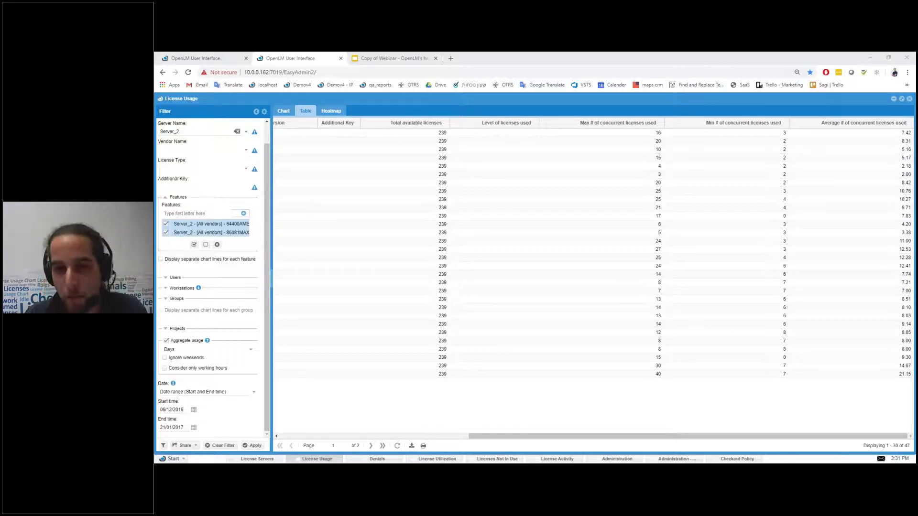
Step: Switch to the demov4 administration page and glance at the roles list
click(172, 458)
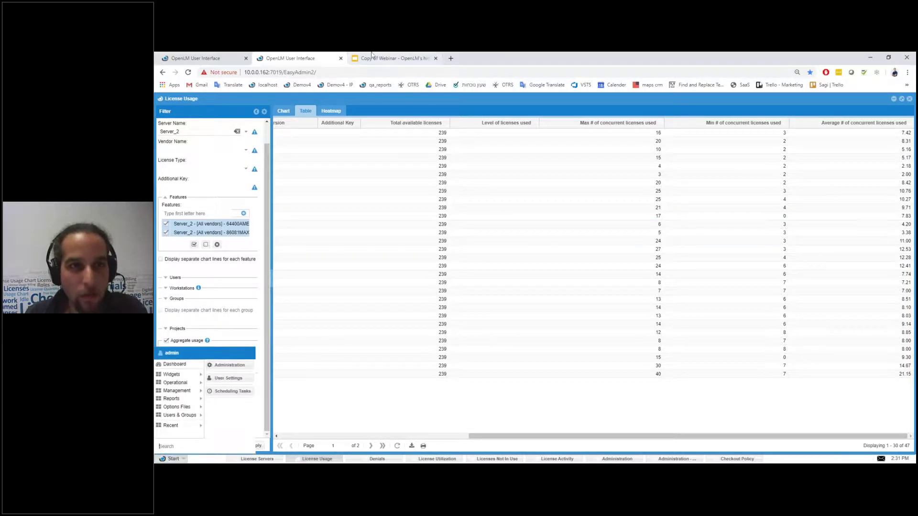
click(211, 57)
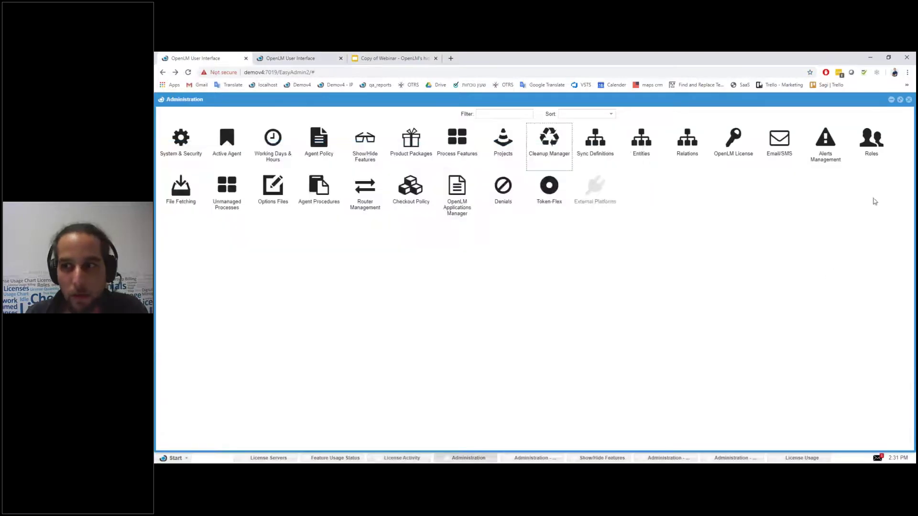
click(871, 141)
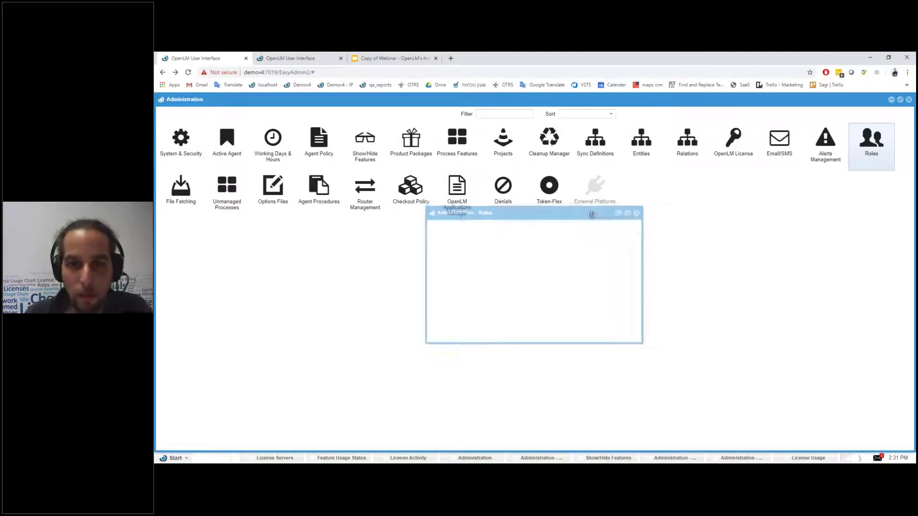
click(693, 271)
Step: Check the OpenLM license's Roles_Based_Security policy expiration, close it, and open System & Security
click(738, 150)
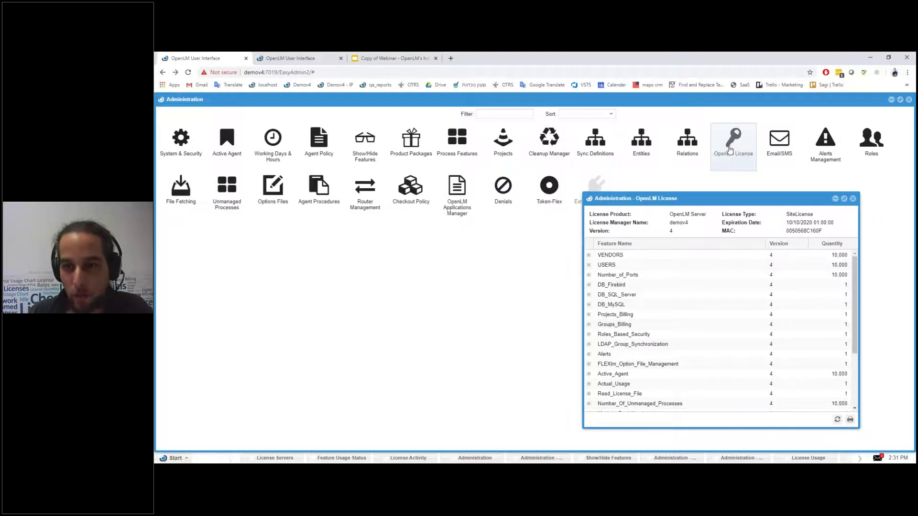
scroll(658, 337, down, 5)
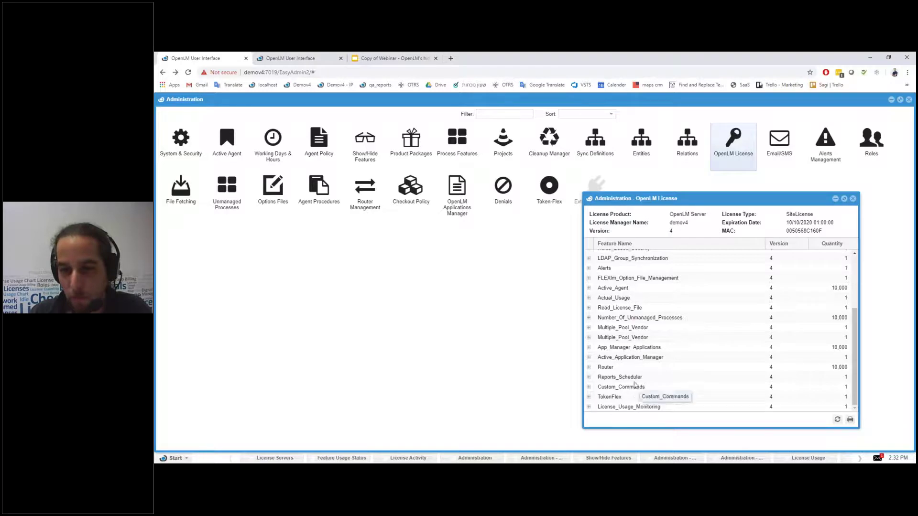
scroll(632, 342, up, 2)
scroll(631, 331, up, 2)
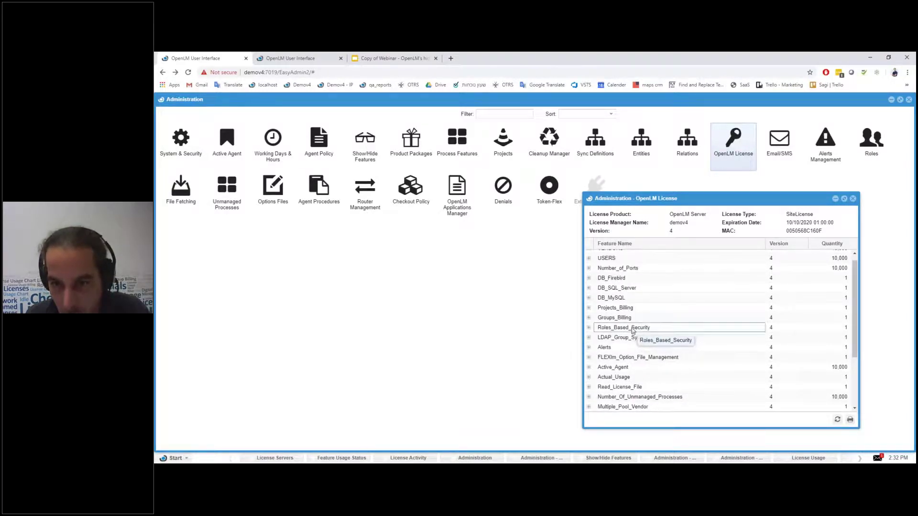
click(635, 329)
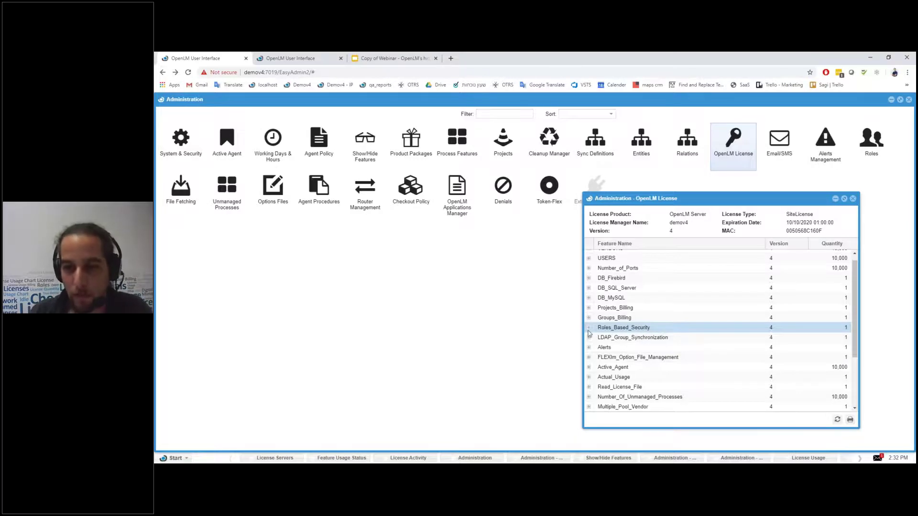
click(589, 328)
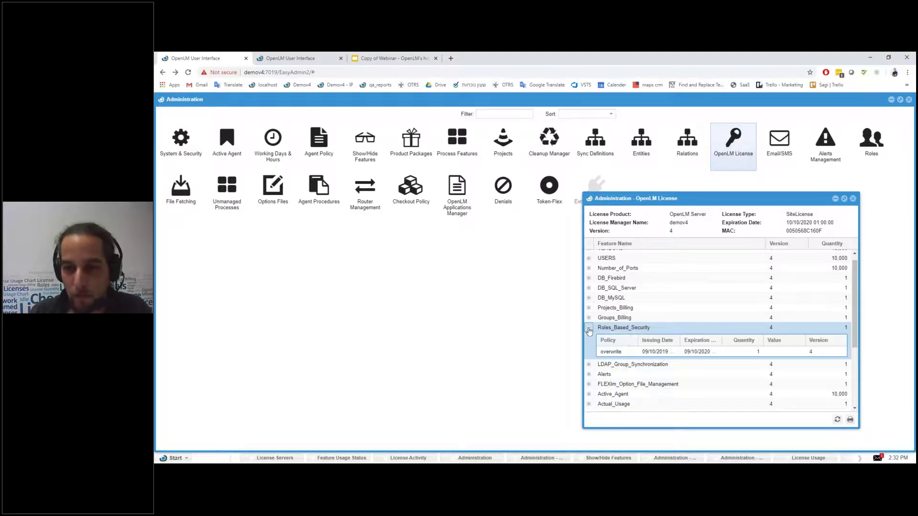
click(719, 354)
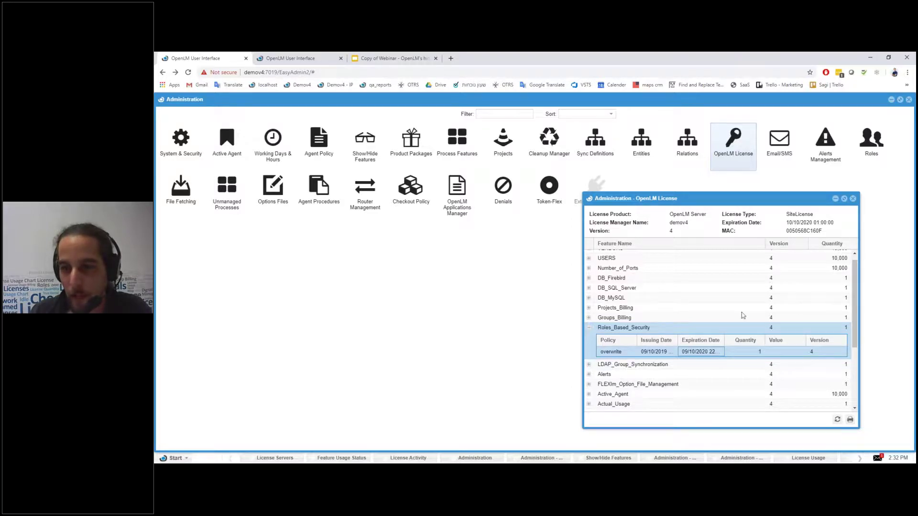
click(854, 200)
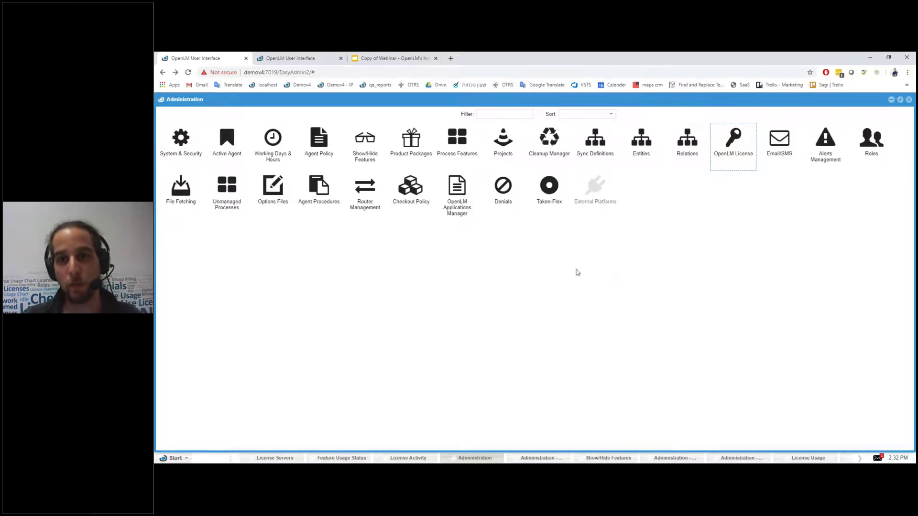
click(181, 140)
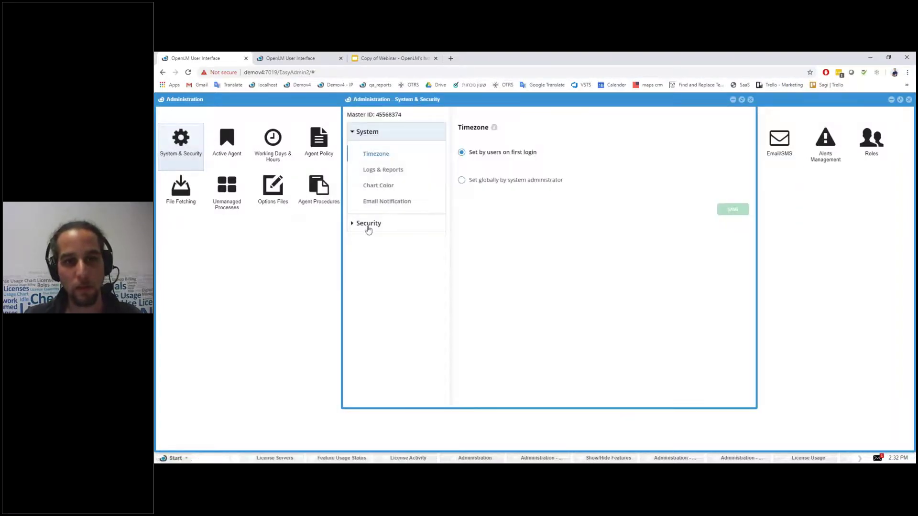
click(368, 223)
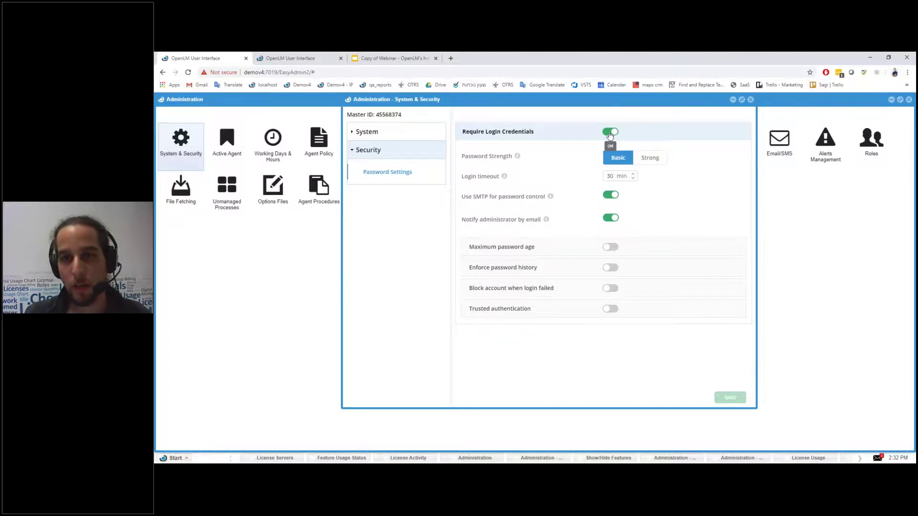
drag(605, 100, 537, 125)
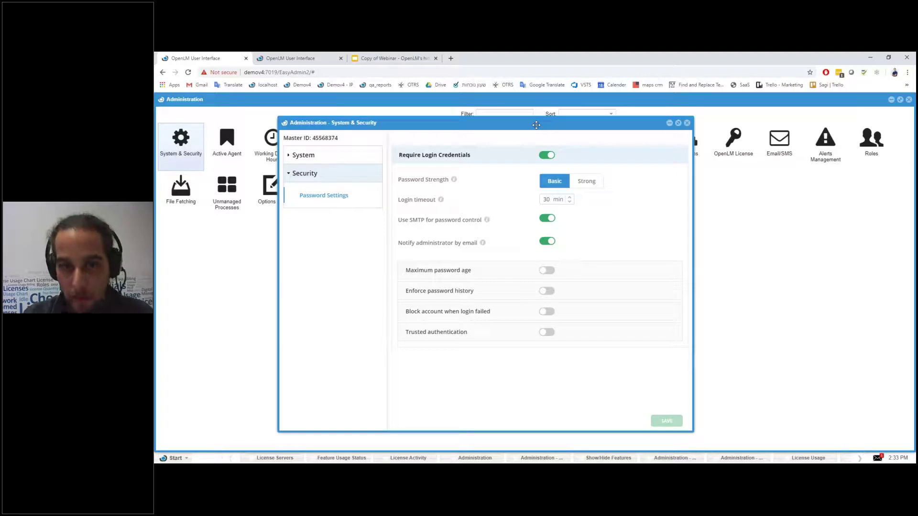
drag(528, 126, 492, 118)
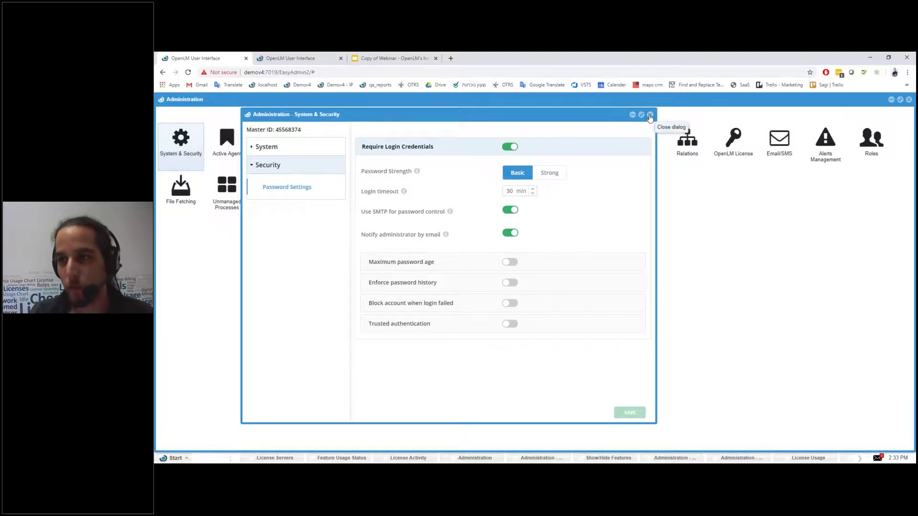
click(650, 115)
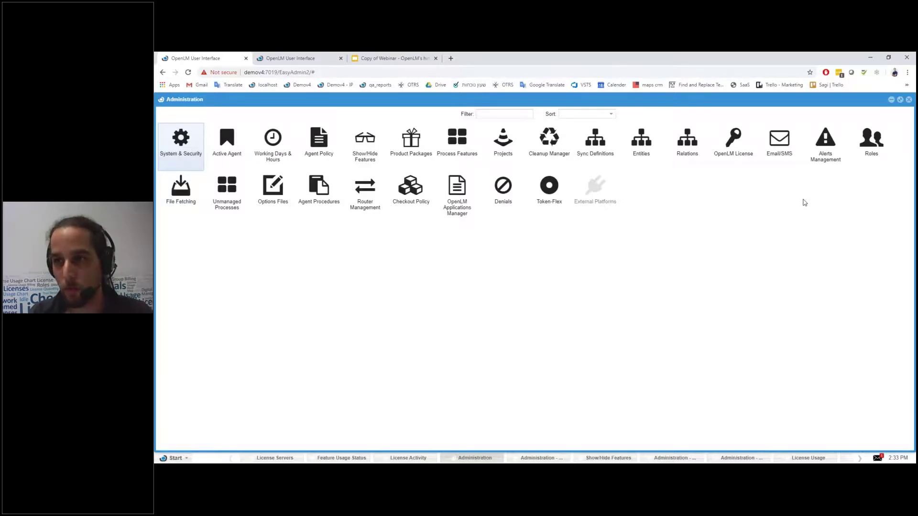
click(175, 458)
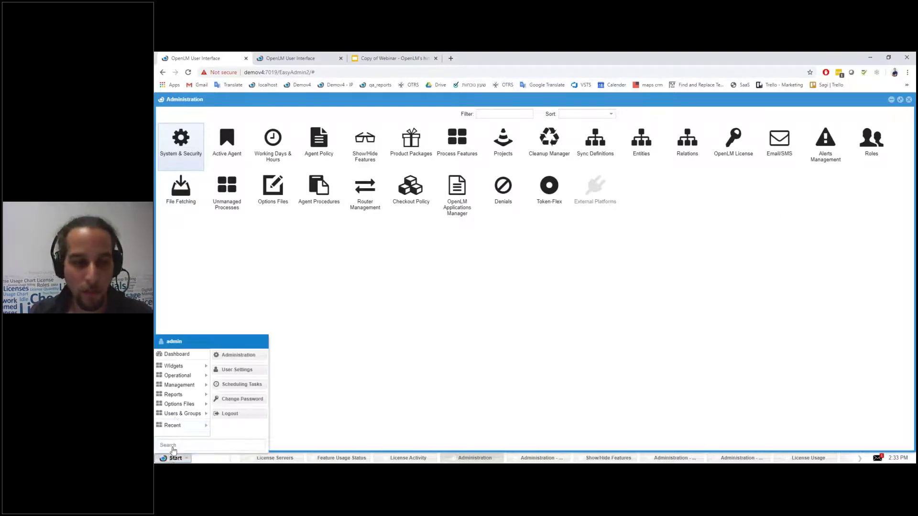
mouse_move(182, 413)
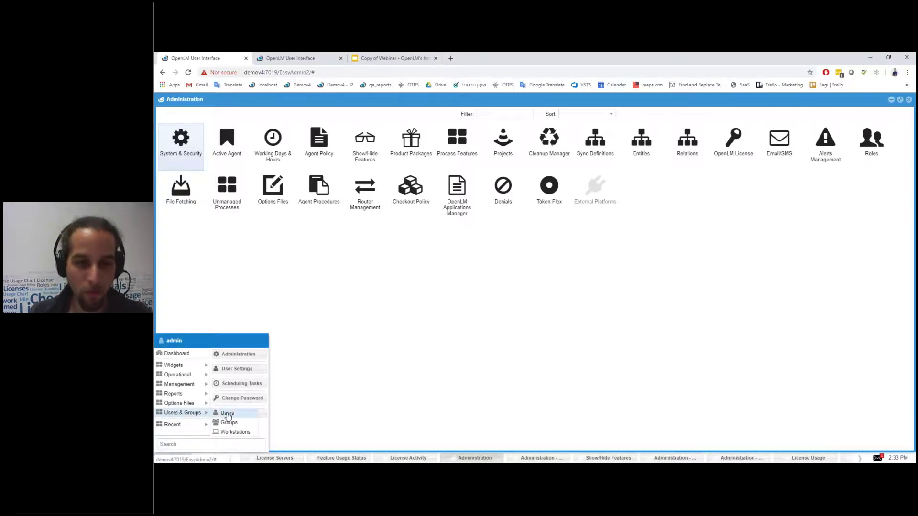
click(227, 414)
double_click(430, 345)
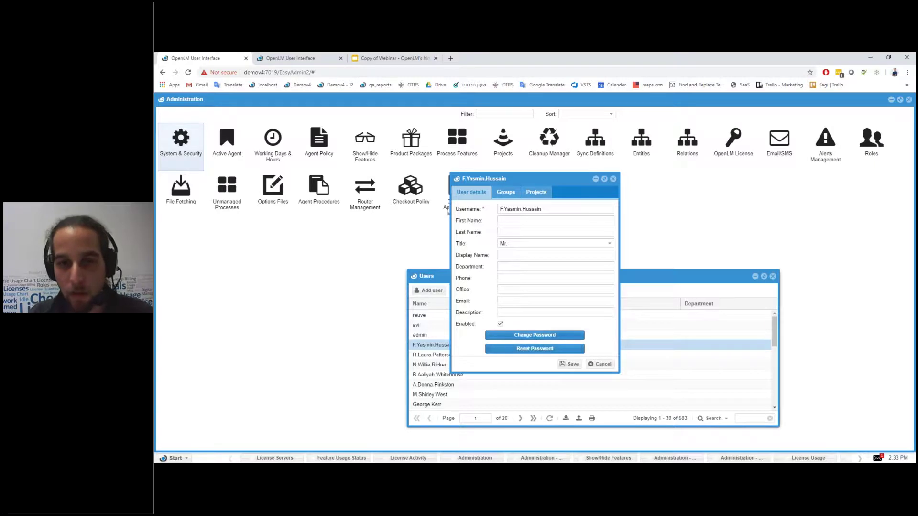
click(613, 179)
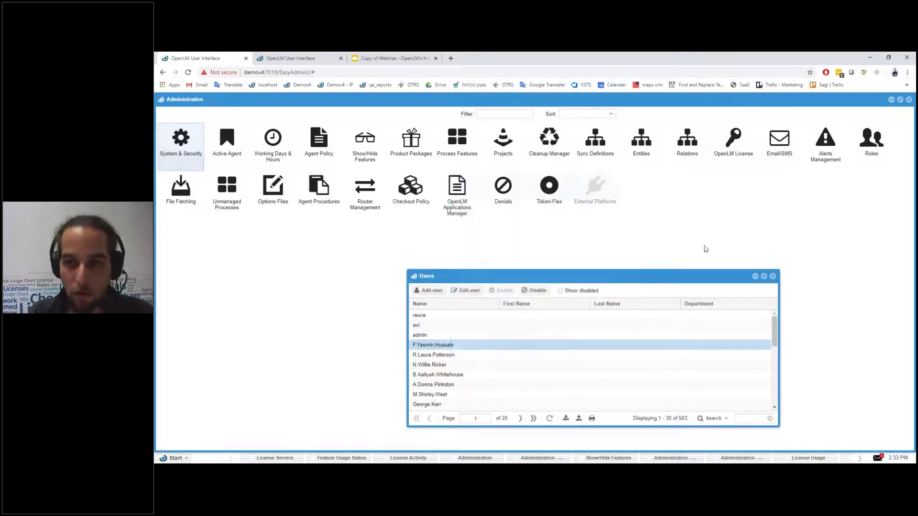
click(772, 278)
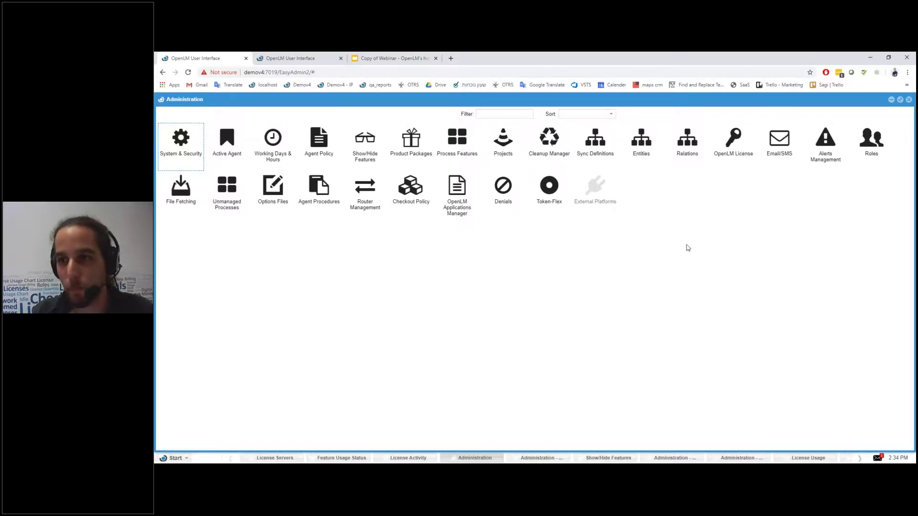
Step: Open admin_role_copy's resource permissions from the roles list and maximize the details window
click(879, 139)
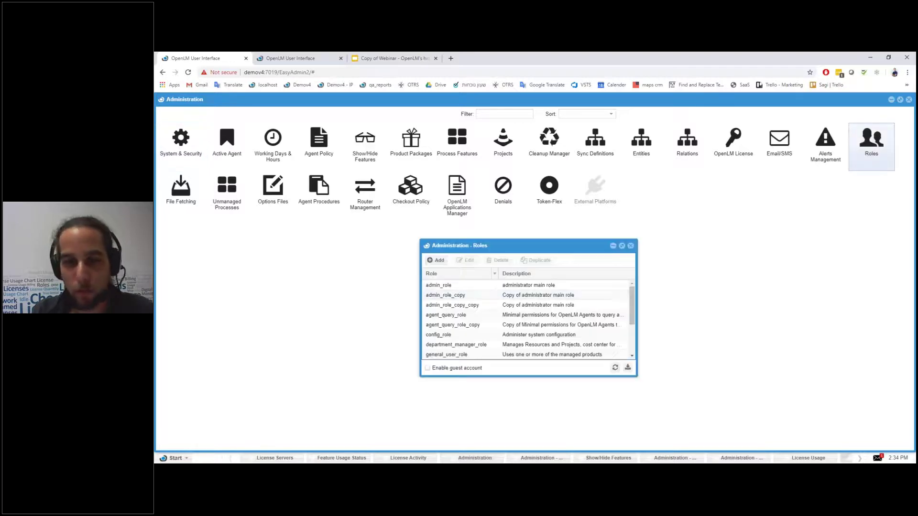
click(478, 296)
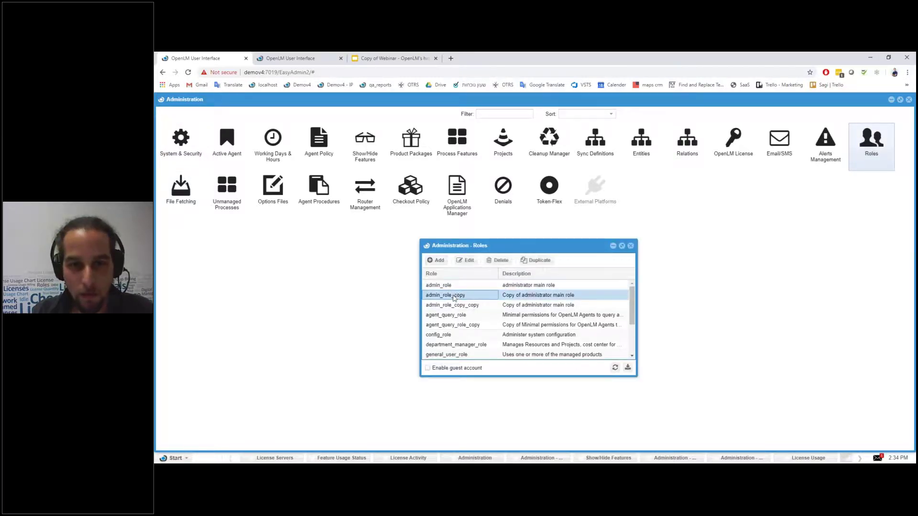
double_click(481, 296)
click(528, 230)
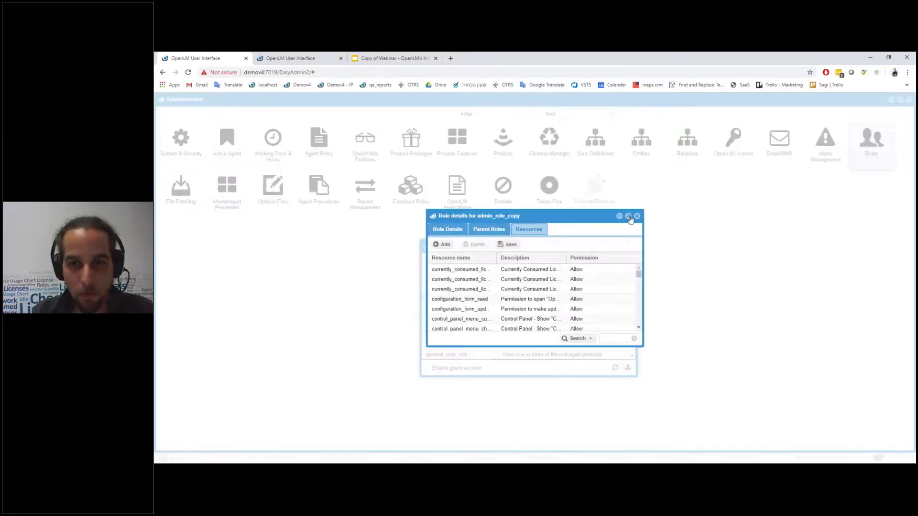
click(631, 220)
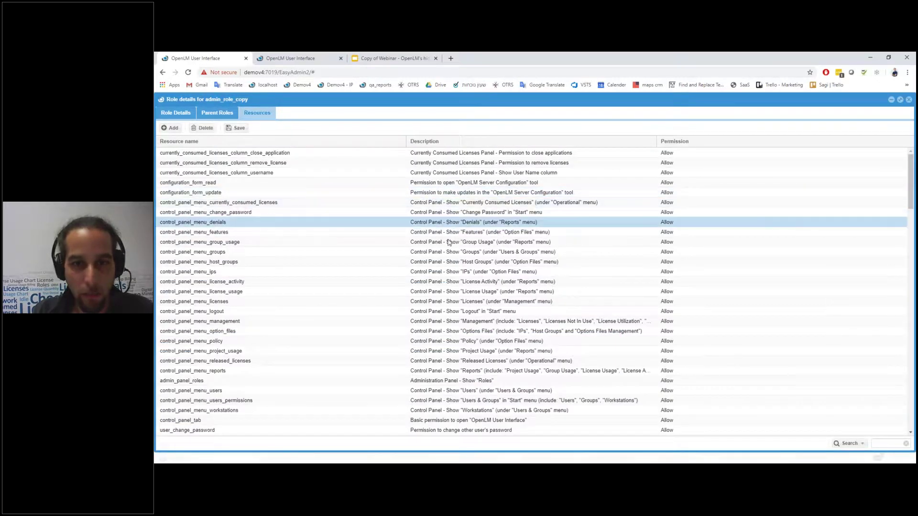
Step: Set control_panel_menu_host_groups permission to Allow, then return to Role Details
click(469, 271)
click(462, 253)
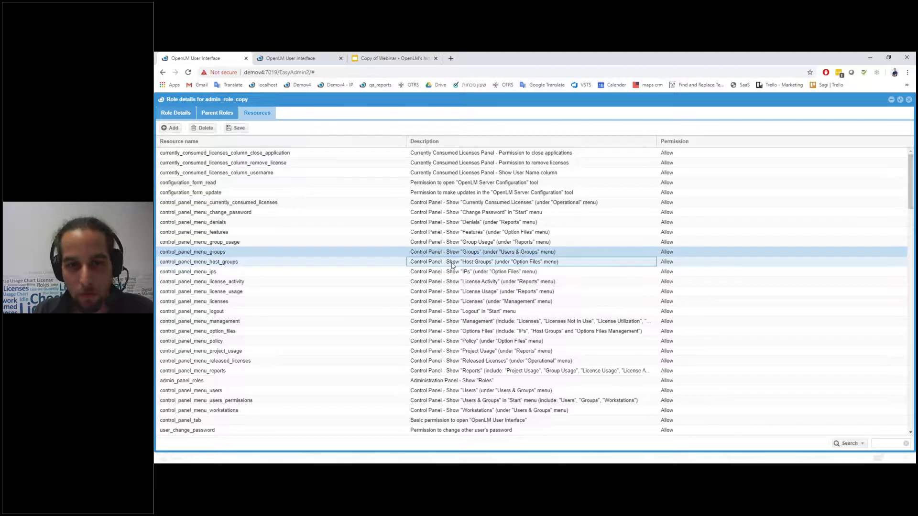
click(486, 264)
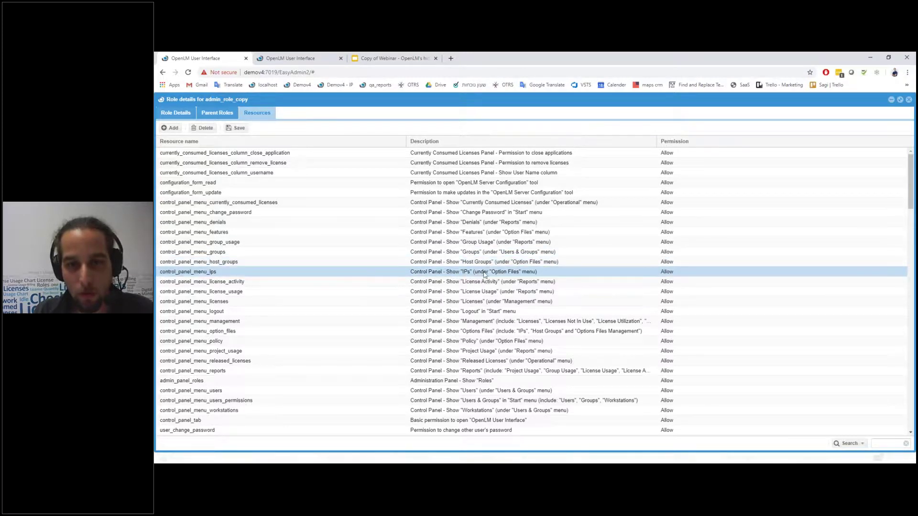
click(698, 263)
click(902, 262)
click(666, 271)
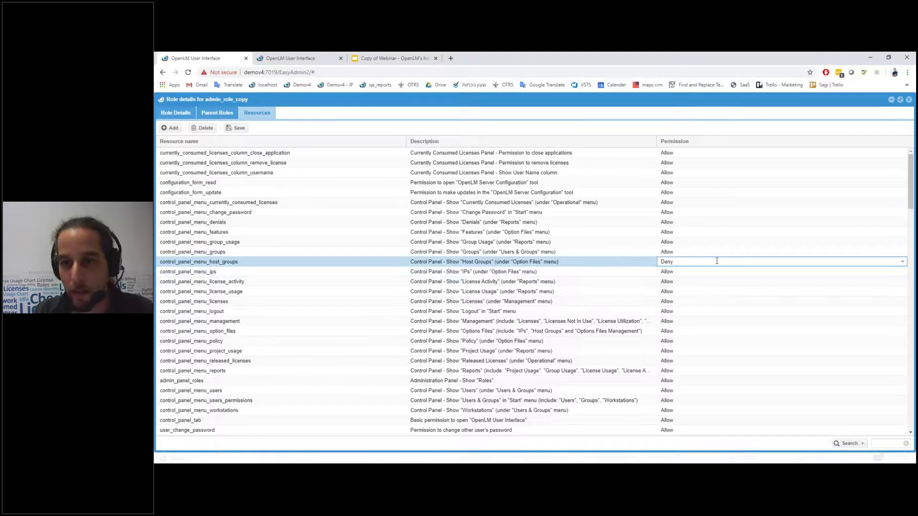
click(902, 262)
click(665, 280)
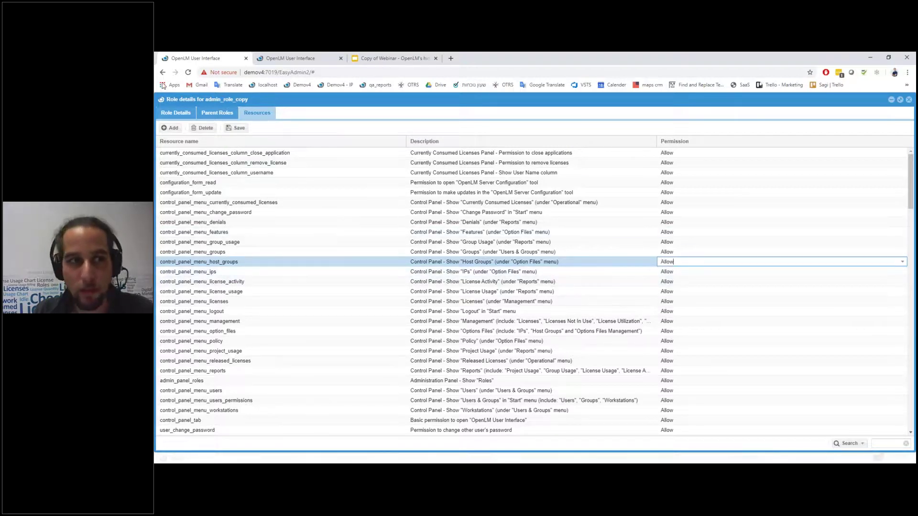
click(175, 113)
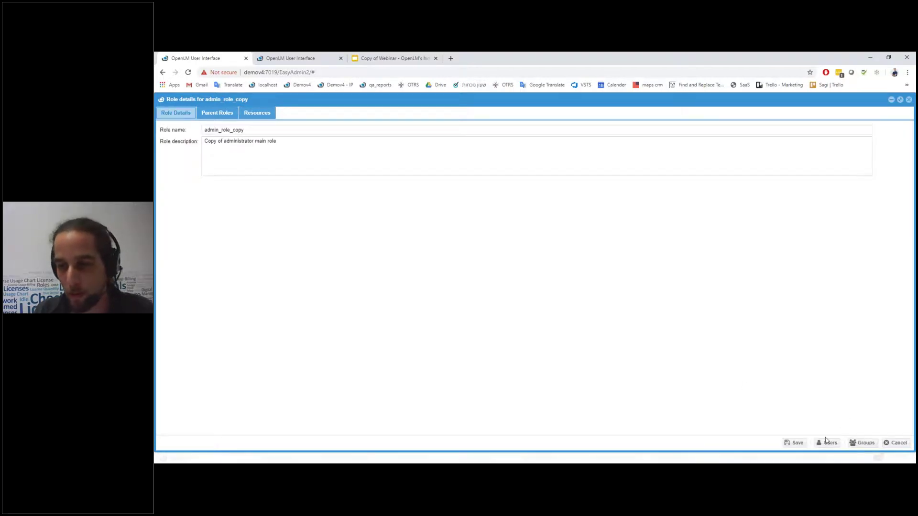
click(861, 443)
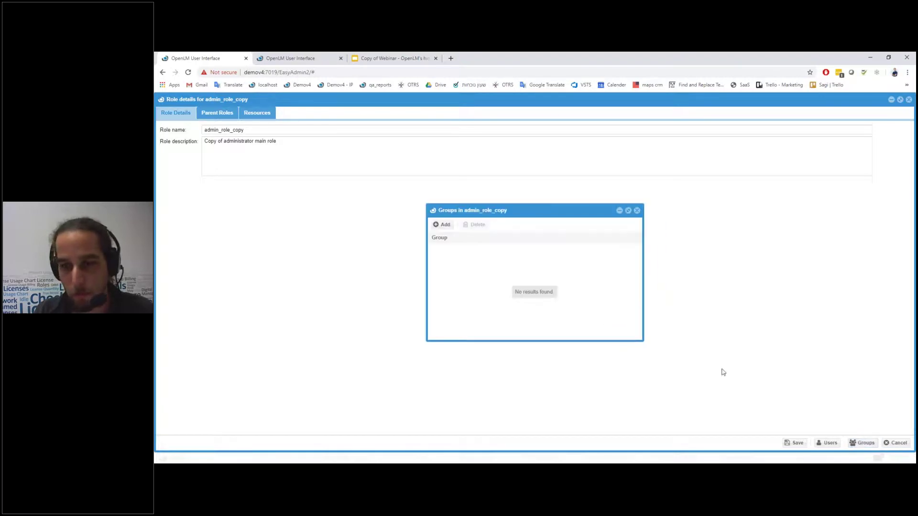
click(831, 442)
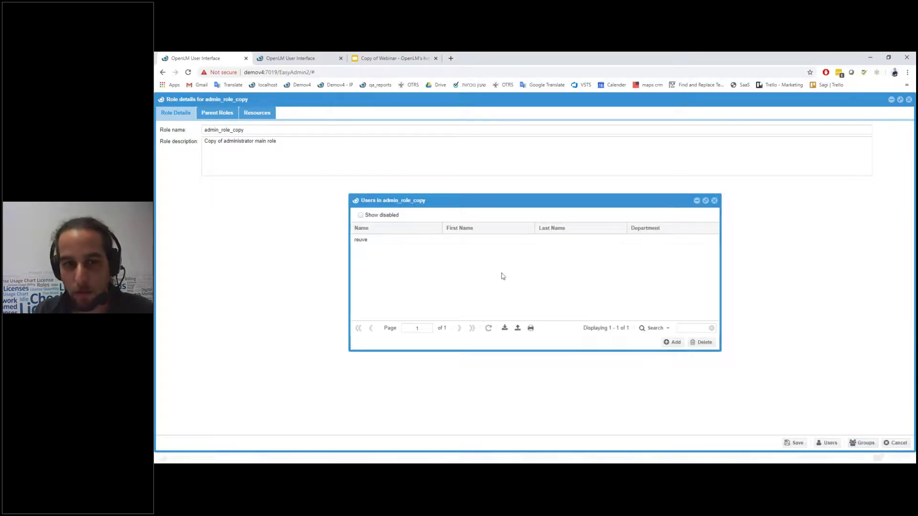
click(714, 200)
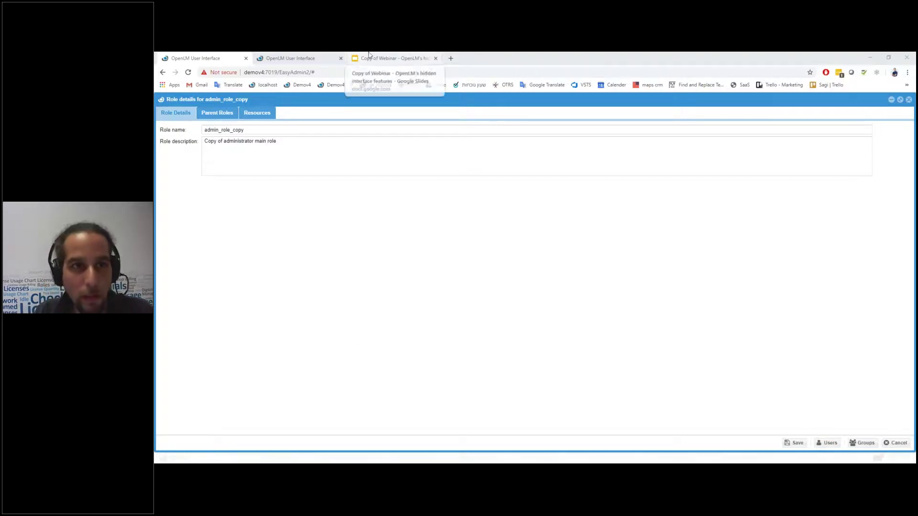
Step: Compare Server_2's Denials chart with all denials, then reapply true denials only
click(325, 58)
click(377, 459)
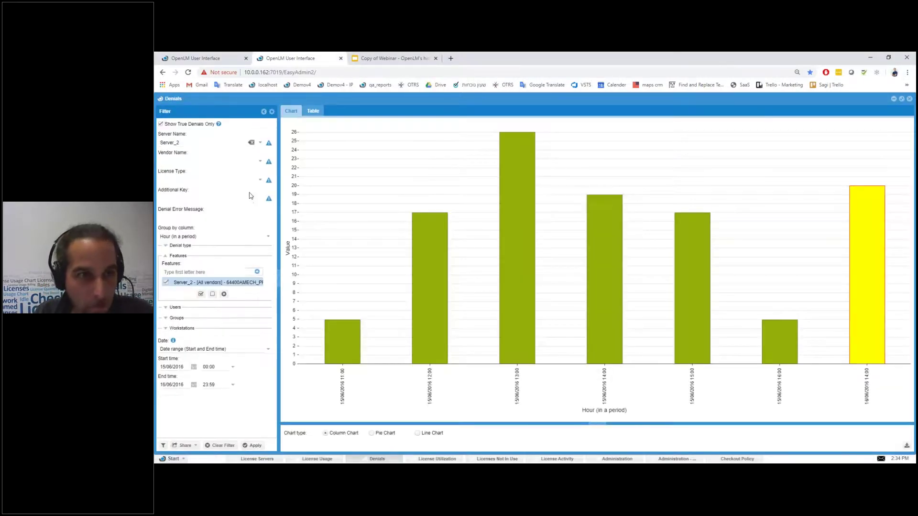
click(161, 124)
click(254, 446)
click(161, 124)
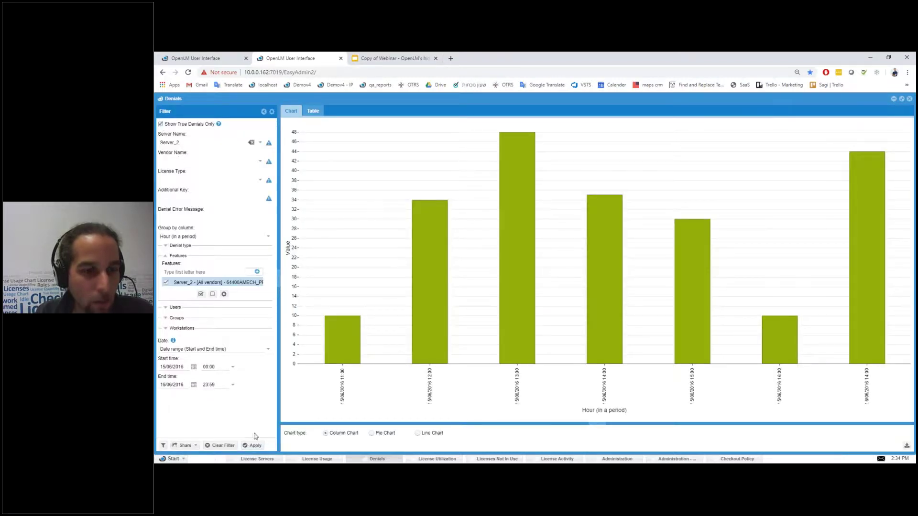
click(255, 446)
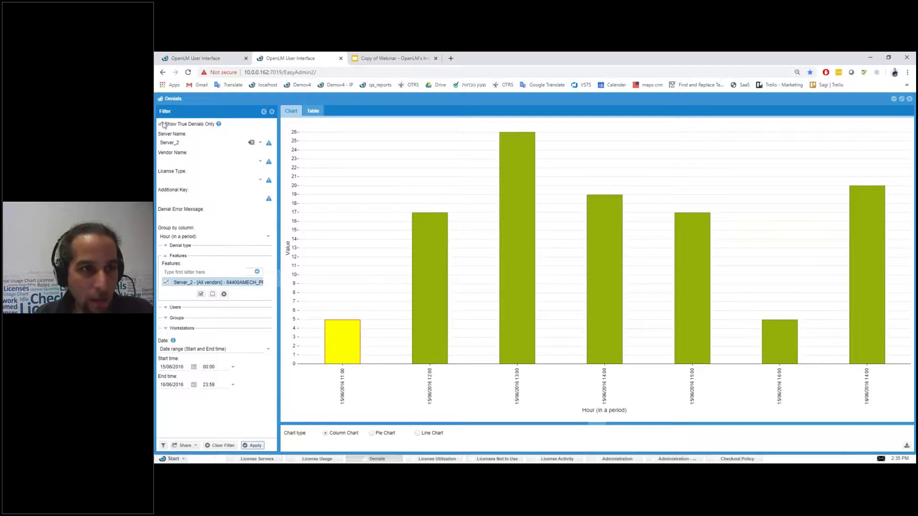
mouse_move(518, 139)
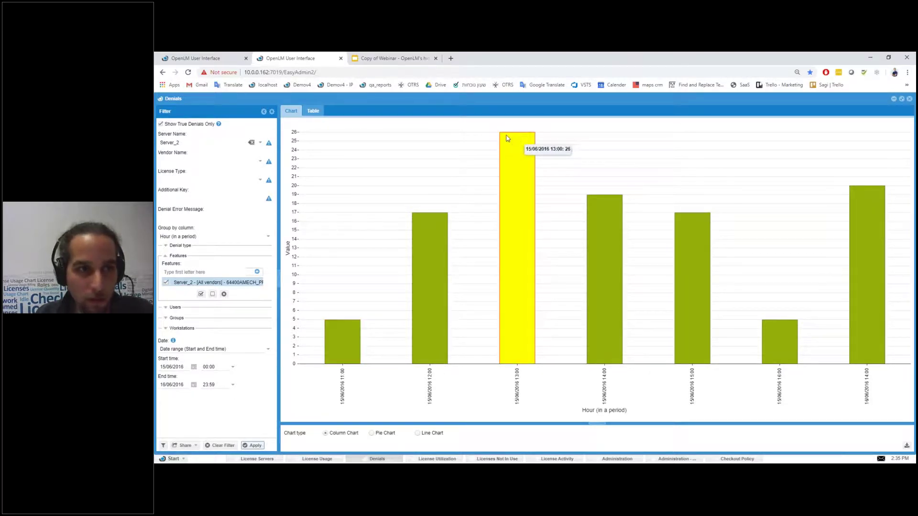
click(161, 124)
click(254, 446)
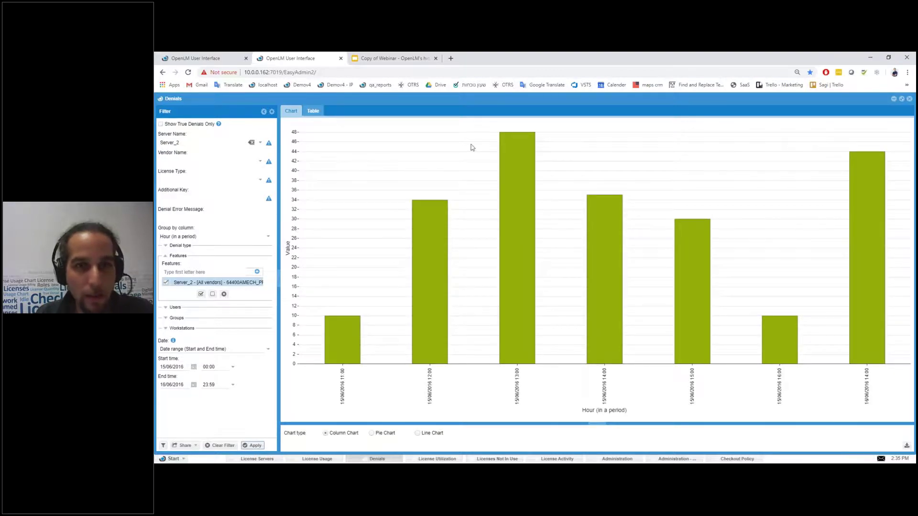
click(501, 145)
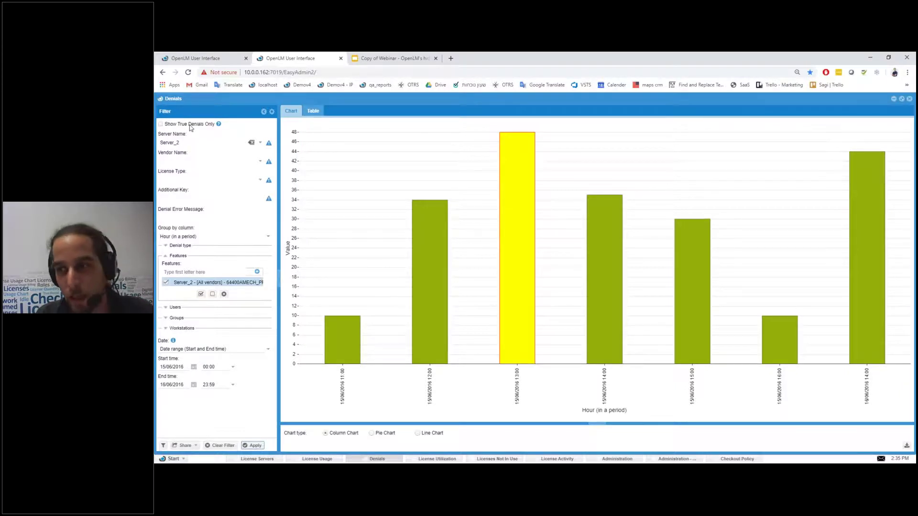
click(161, 124)
click(248, 447)
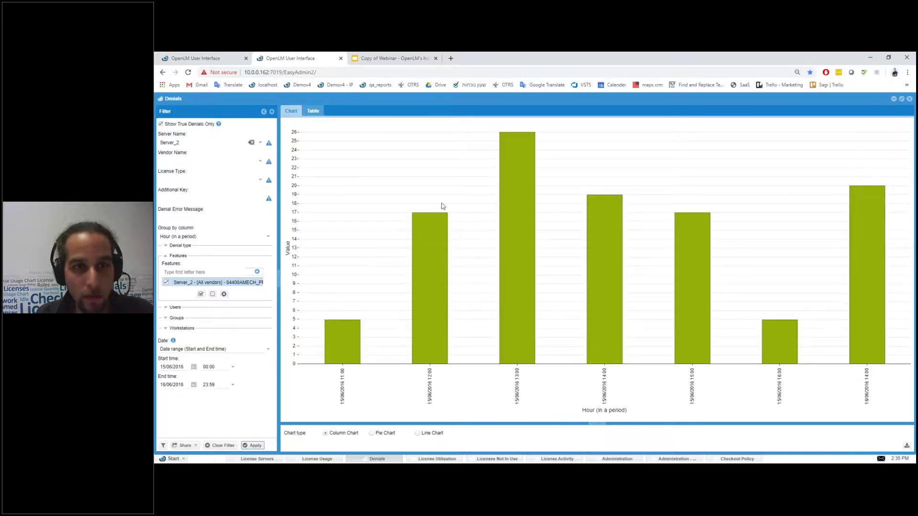
mouse_move(507, 146)
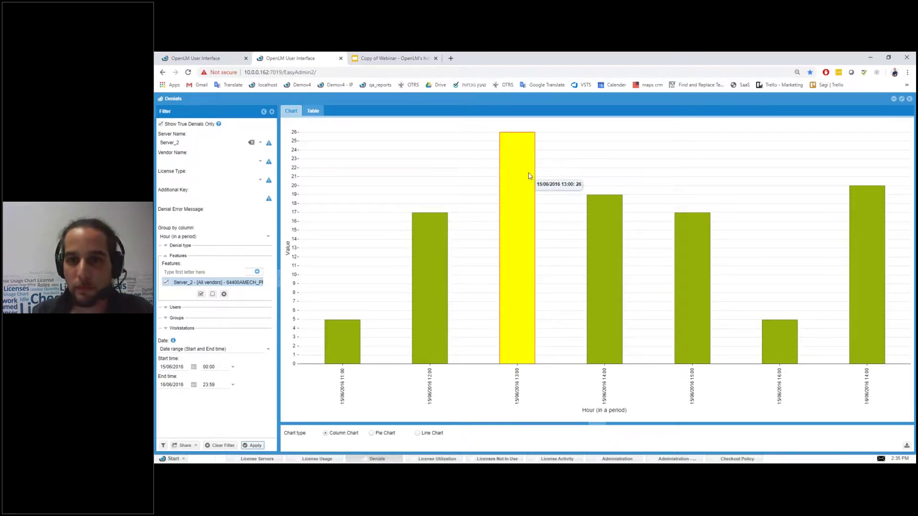
mouse_move(866, 235)
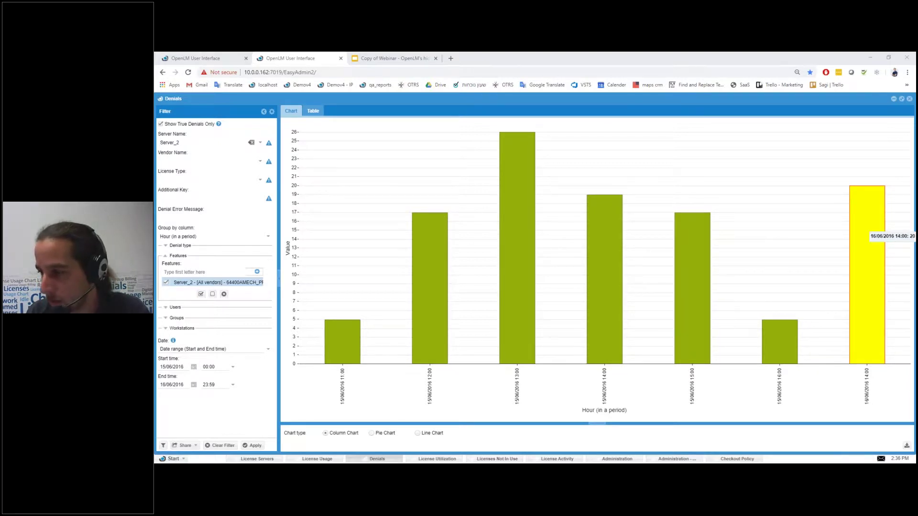
Step: Open the License Usage report in Chart view and widen the chart against its options panel
click(317, 459)
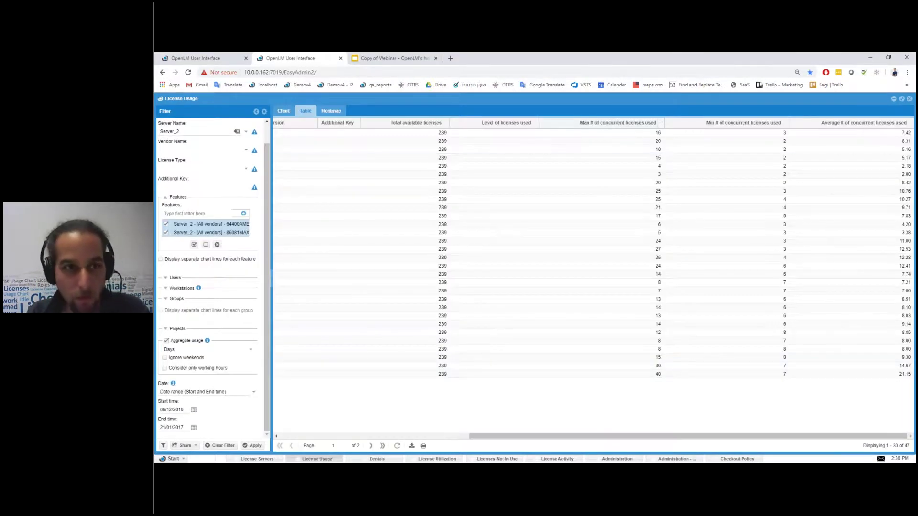
click(284, 113)
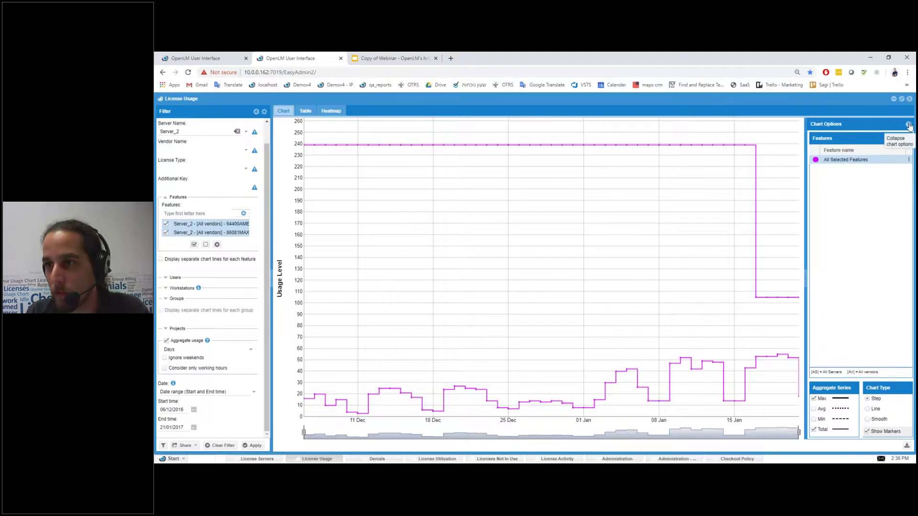
click(908, 126)
click(908, 127)
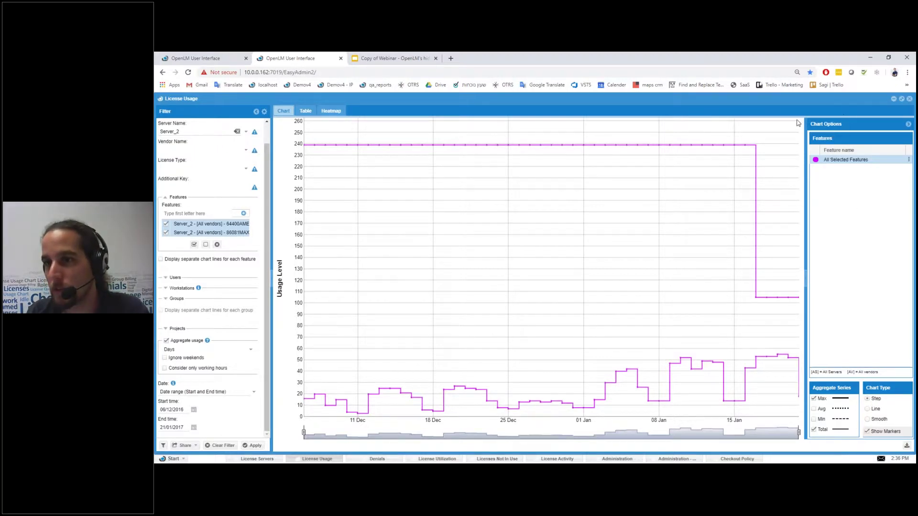
mouse_move(805, 278)
mouse_down()
mouse_move(781, 278)
mouse_move(811, 278)
mouse_up()
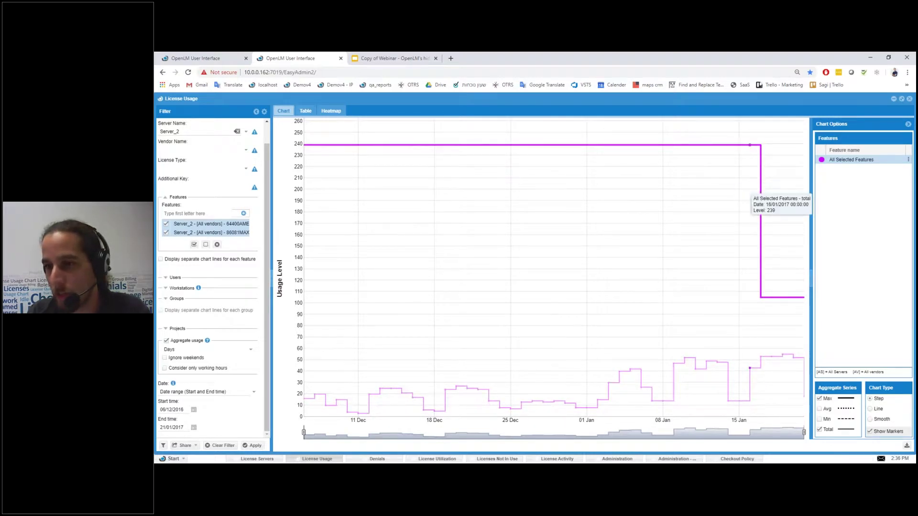
Step: Minimize the License Usage, Denials and remaining report windows
click(893, 99)
click(894, 99)
click(893, 99)
click(893, 99)
click(894, 99)
Step: Restore License Usage, dock its filter panel along the top, then close the window
mouse_move(252, 115)
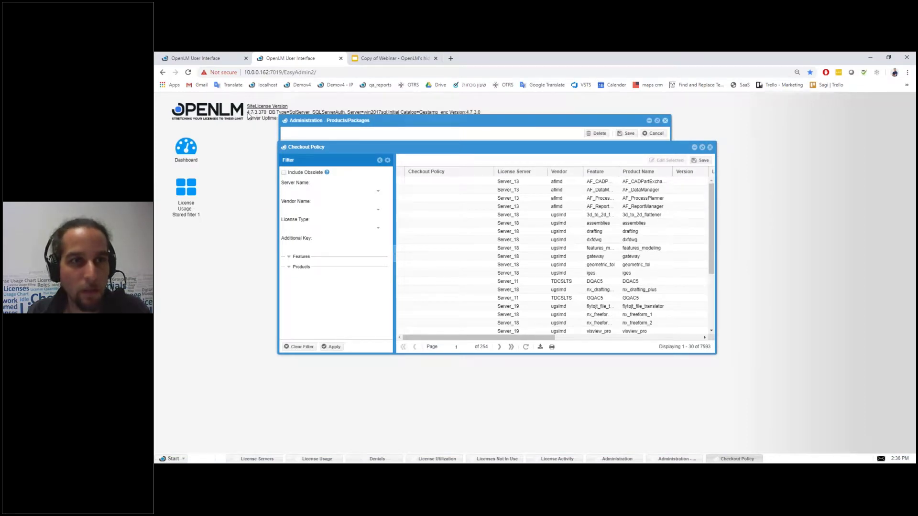
click(323, 459)
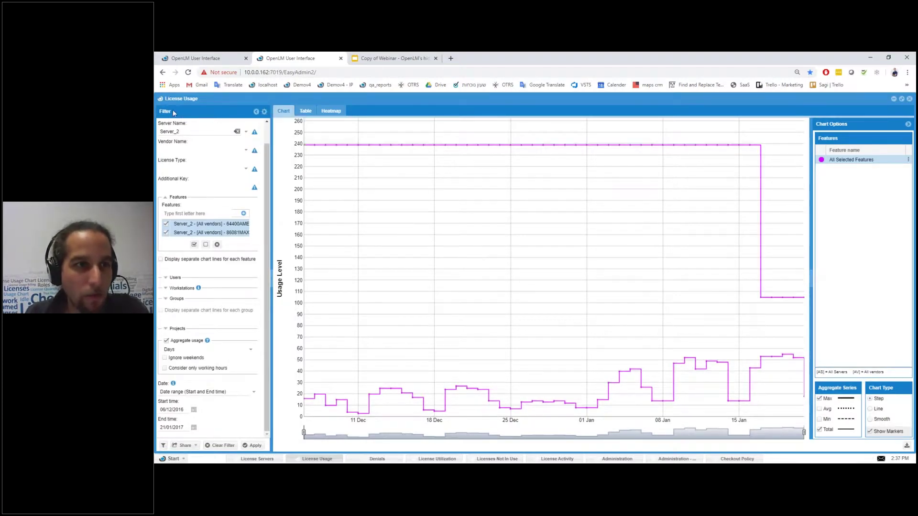
mouse_move(263, 111)
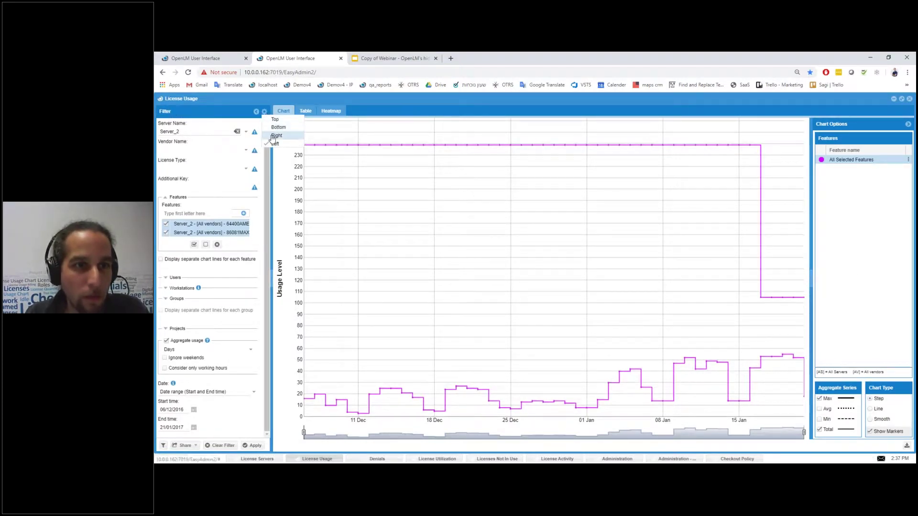
click(275, 119)
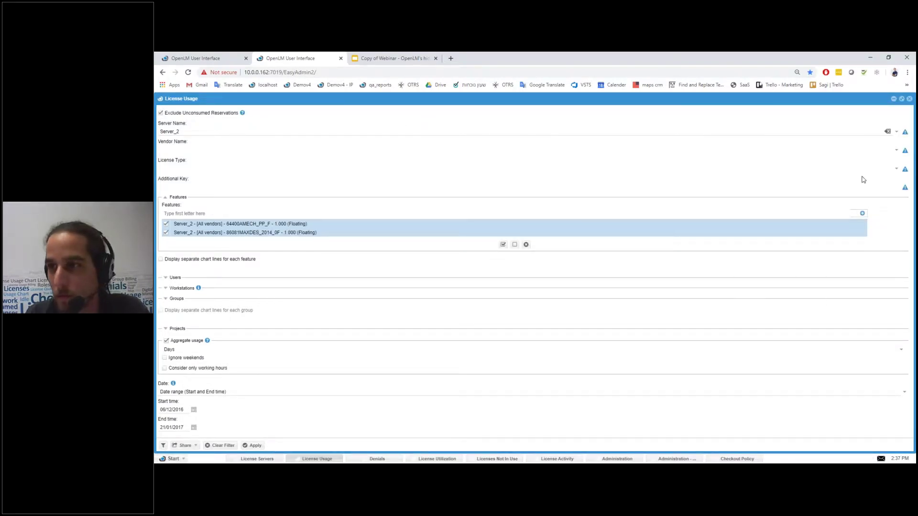
click(910, 99)
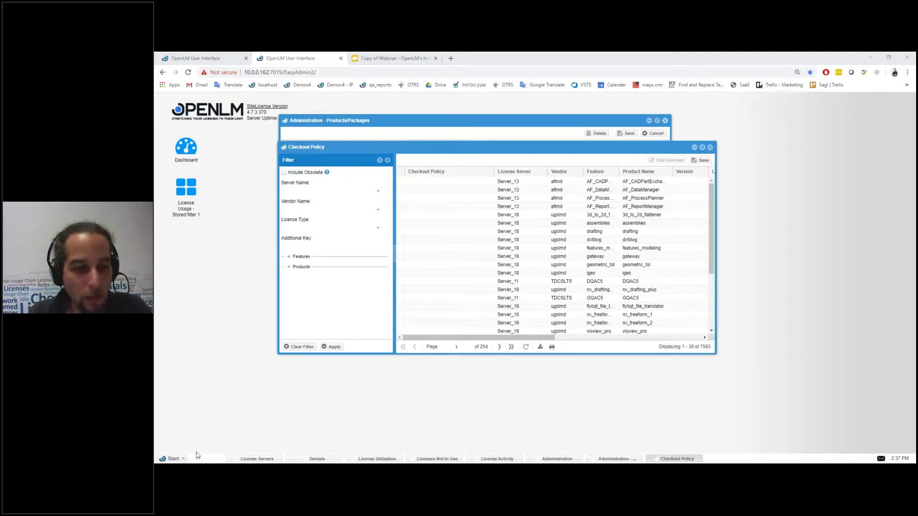
Step: Open a new License Usage report from Reports, re-dock its filter panel, and apply the empty filter
click(174, 459)
mouse_move(188, 401)
click(222, 410)
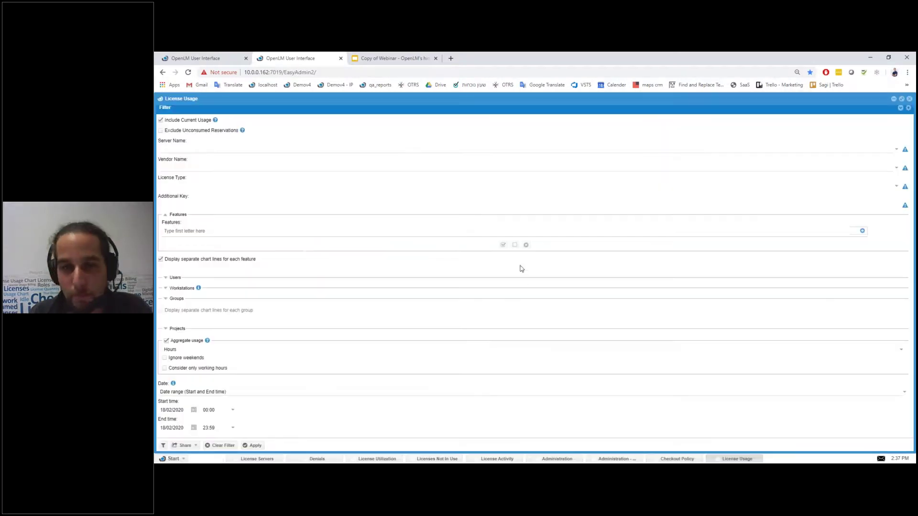
click(901, 109)
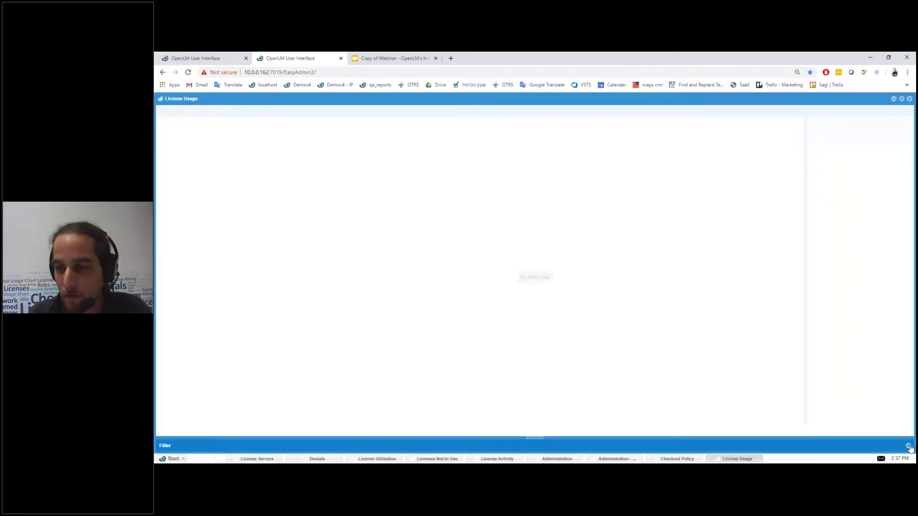
click(908, 446)
click(908, 108)
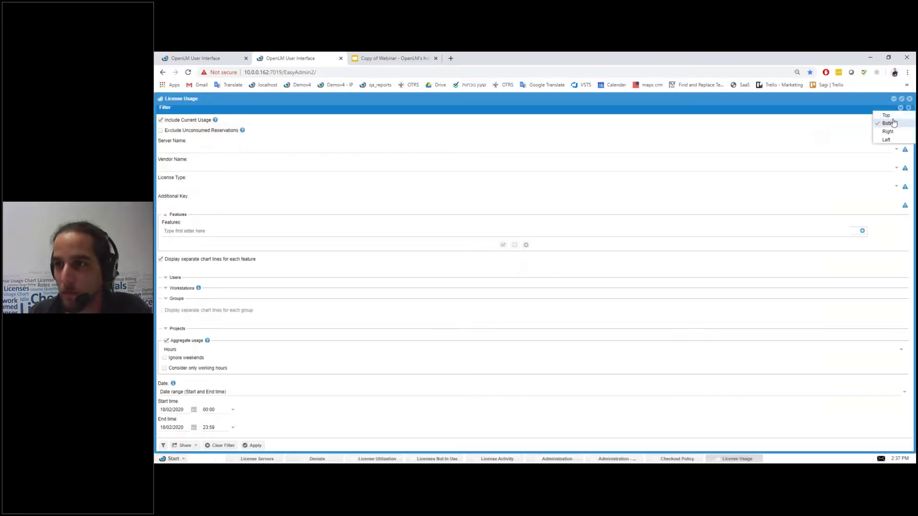
drag(885, 139, 883, 136)
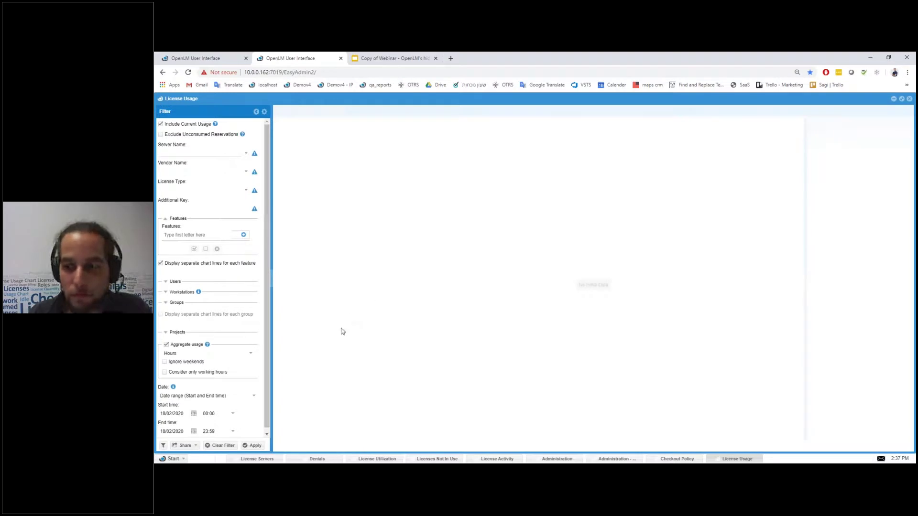
click(255, 445)
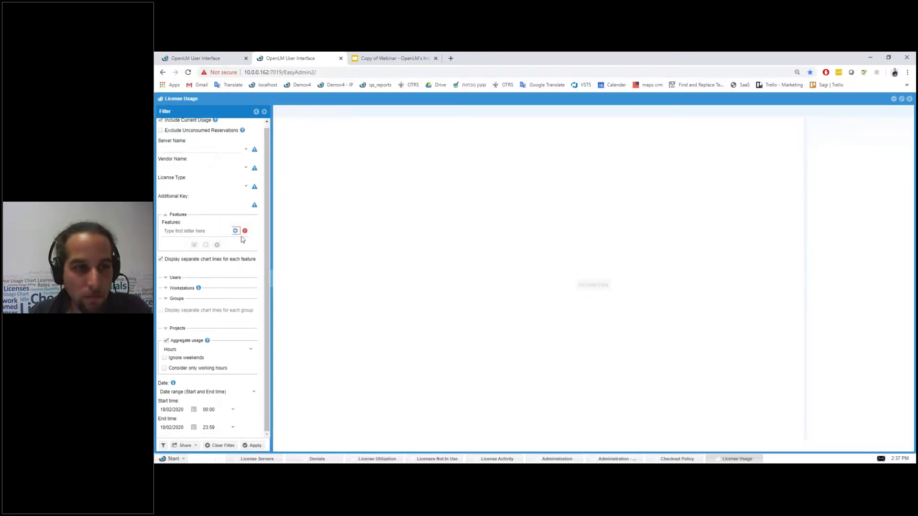
Step: Load the saved filter 'new filter test' and run the report with it
click(163, 445)
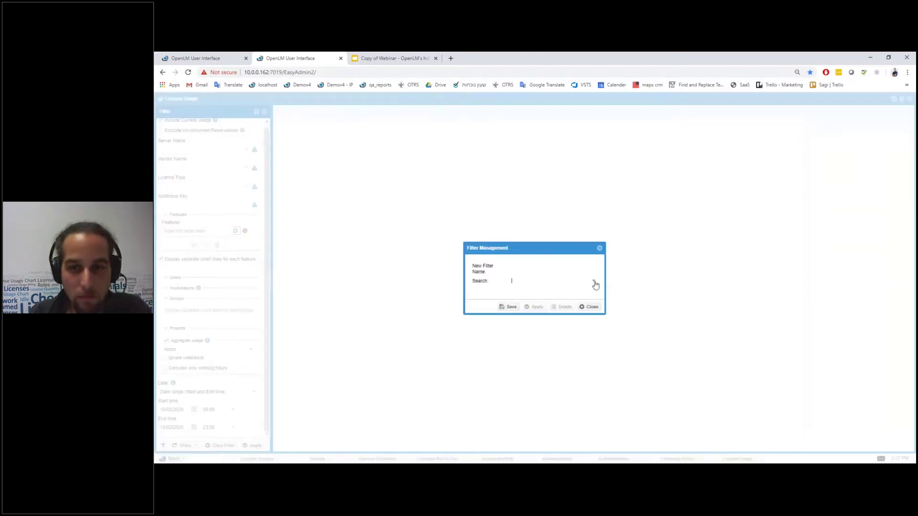
click(594, 282)
click(528, 364)
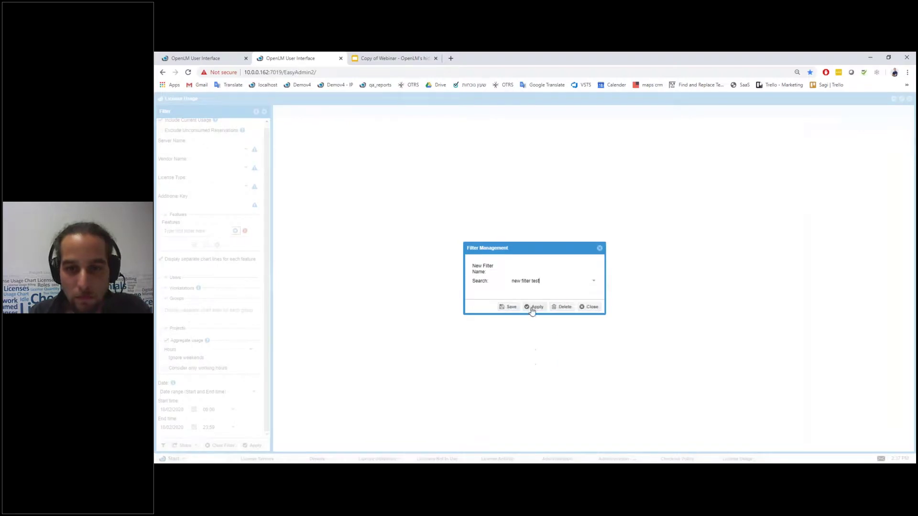
click(533, 308)
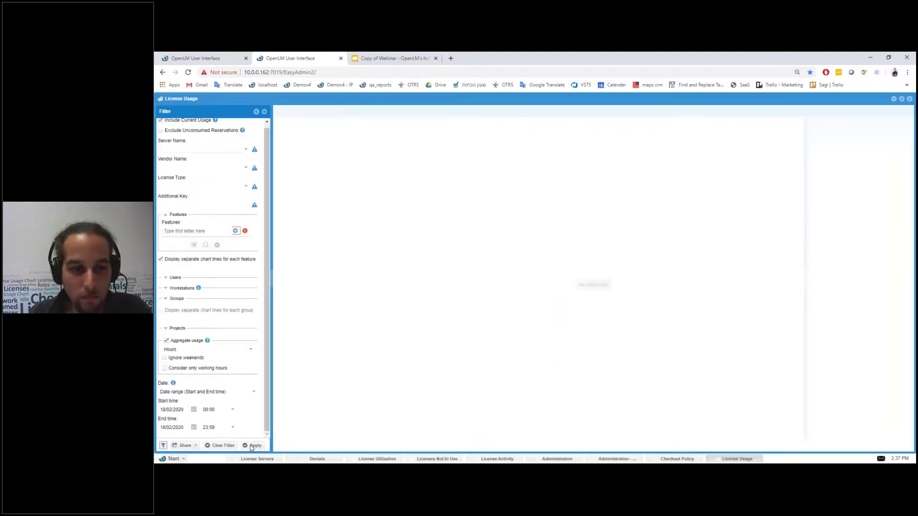
click(252, 446)
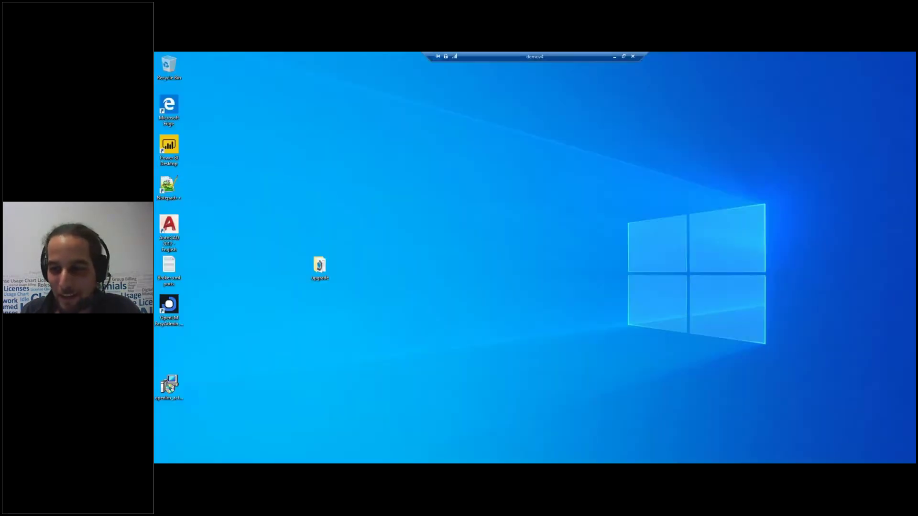
Step: Choose Create New Project from the OpenLM Agent tray menu, dismiss the Project name prompt, and leave the remote desktop
click(846, 471)
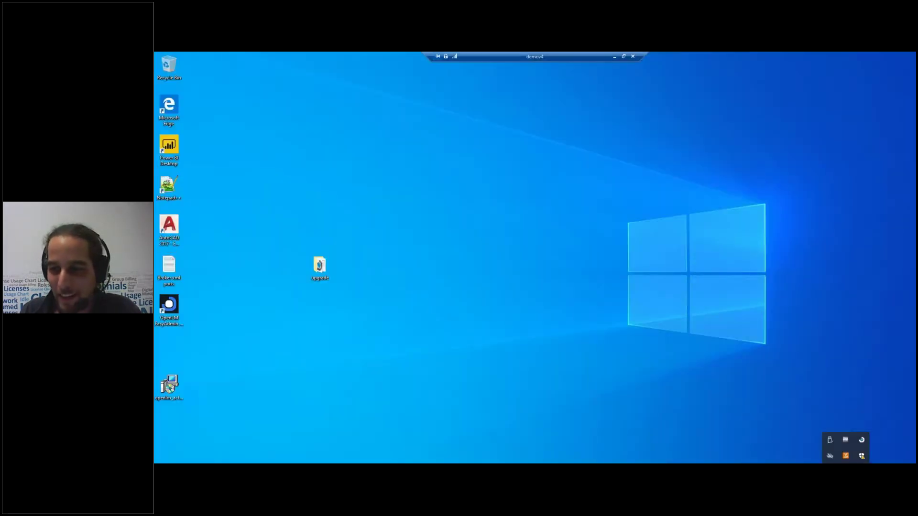
right_click(862, 441)
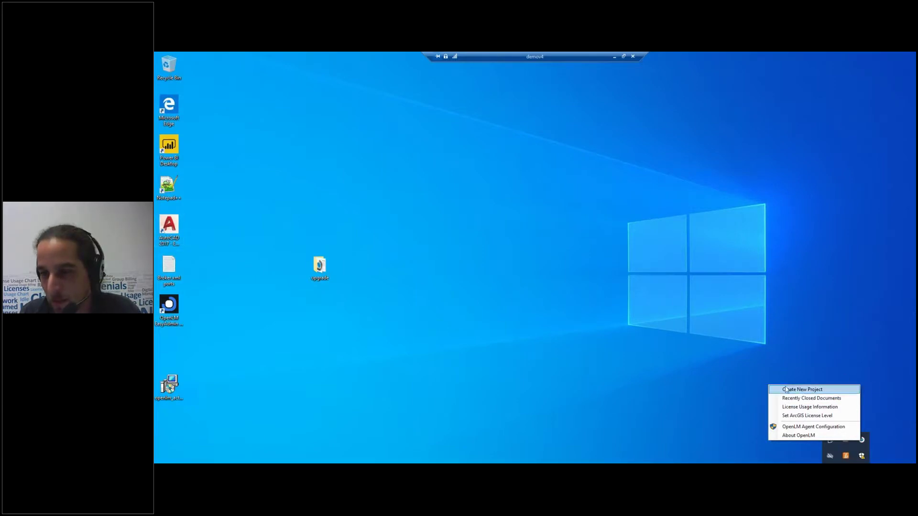
click(822, 389)
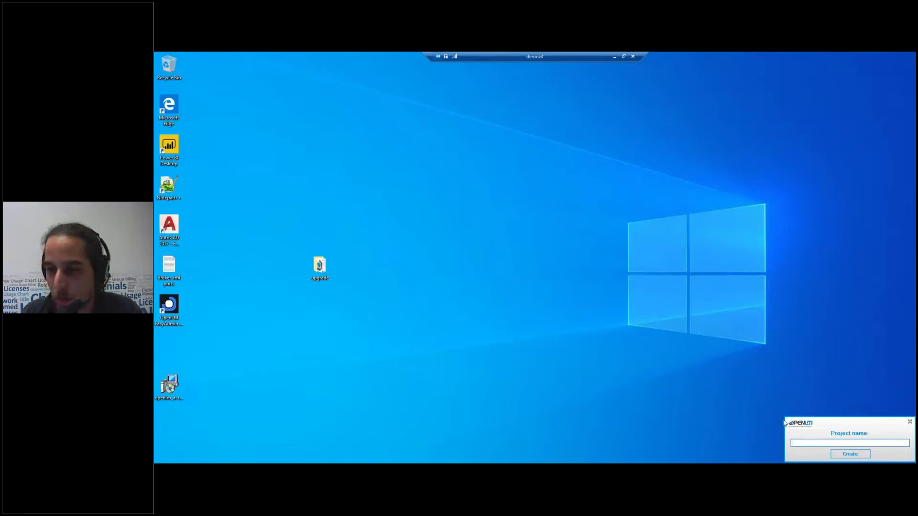
click(910, 423)
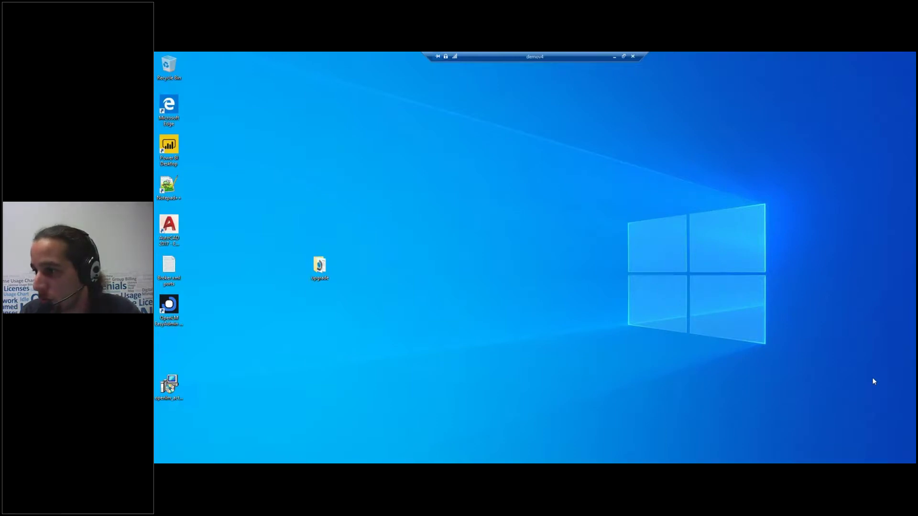
click(615, 56)
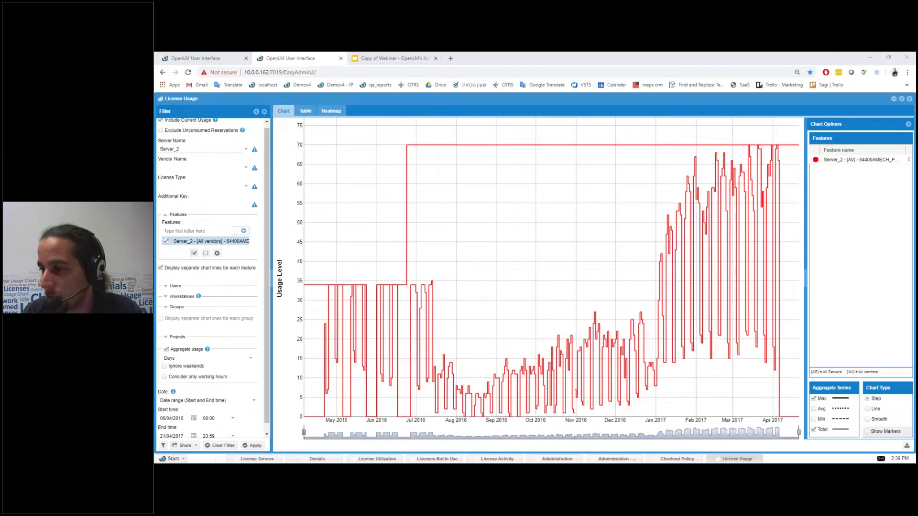
Step: Bring up the Administration icon grid from the taskbar in place of the License Usage chart
click(556, 459)
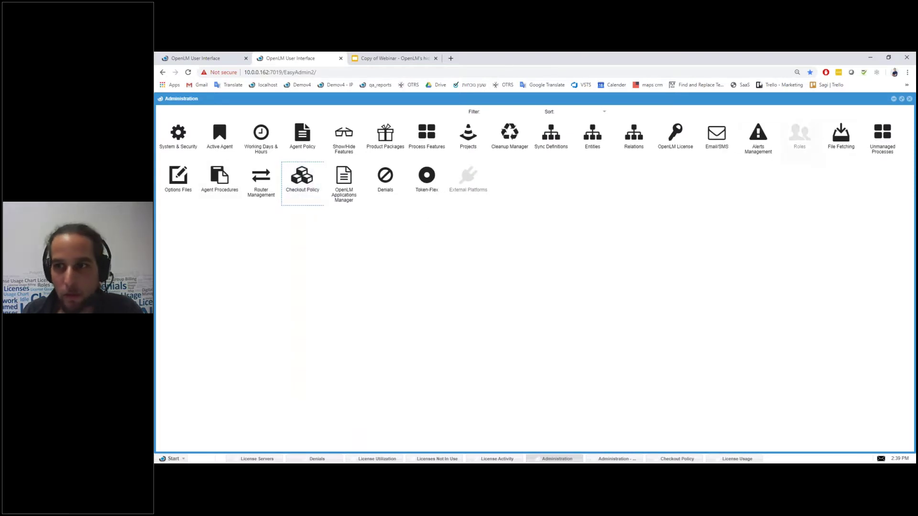
Step: Open the Projects administration settings and the Projects list report from Management
click(470, 141)
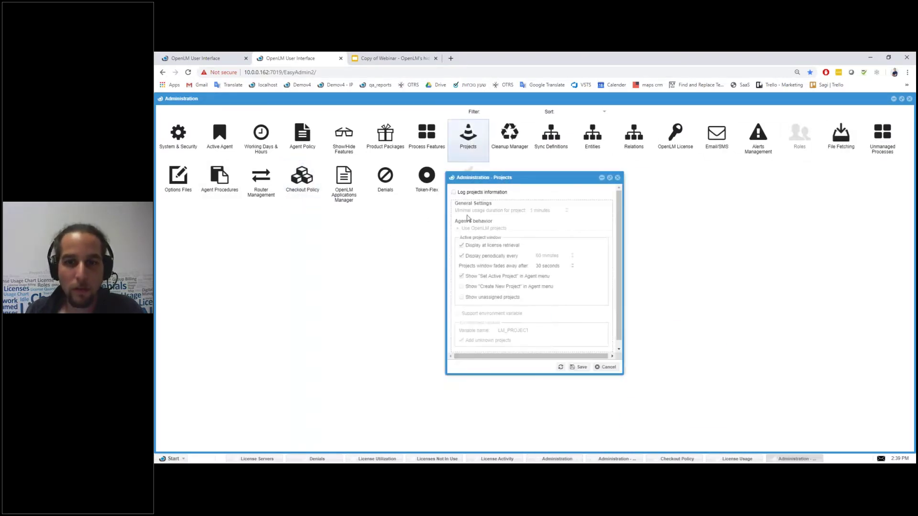
drag(528, 176, 533, 203)
click(162, 459)
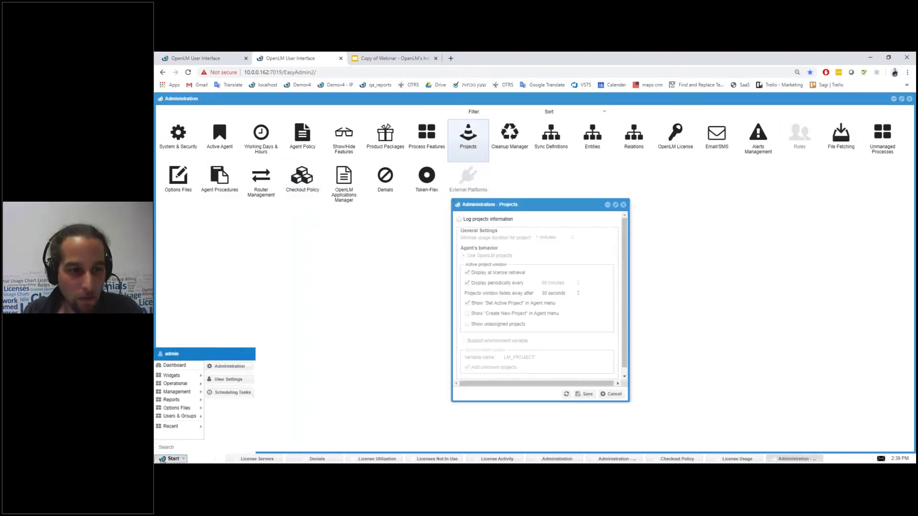
mouse_move(175, 389)
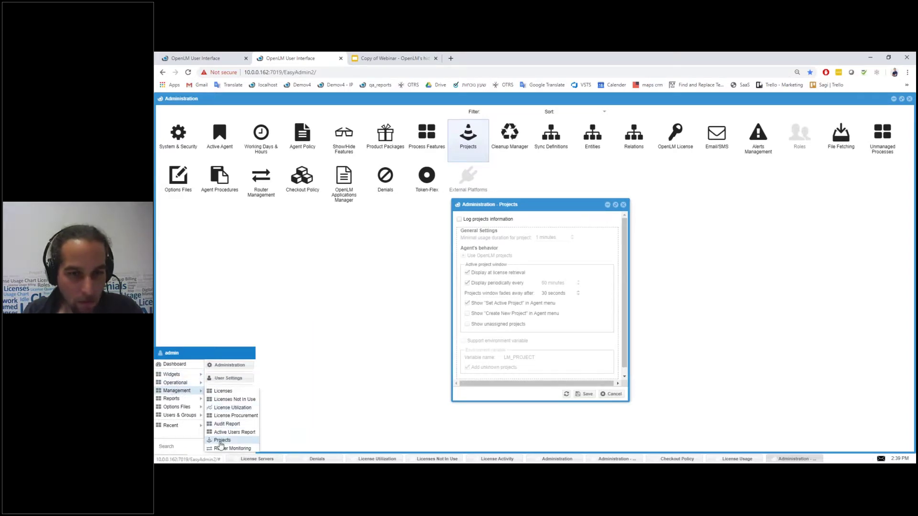
click(220, 441)
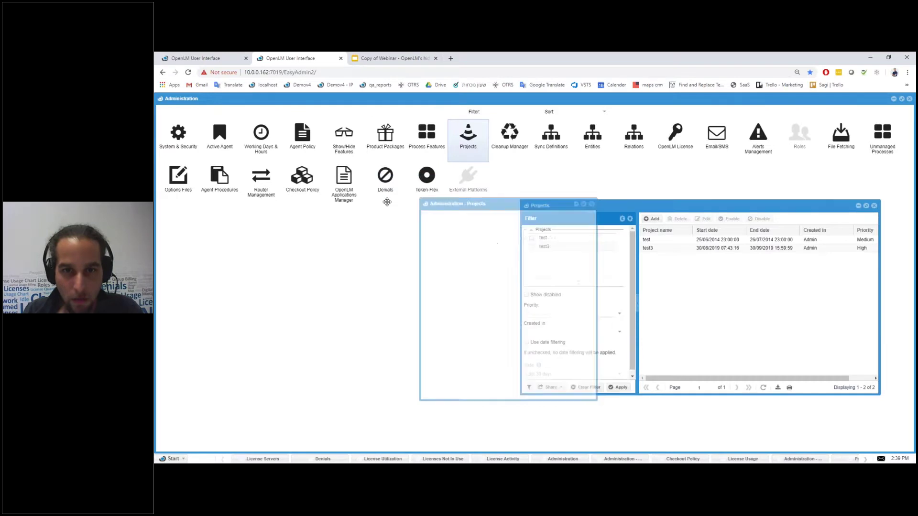
Step: Enable Log projects information and set the agent to Support environment variable (LM_PROJECT)
click(243, 204)
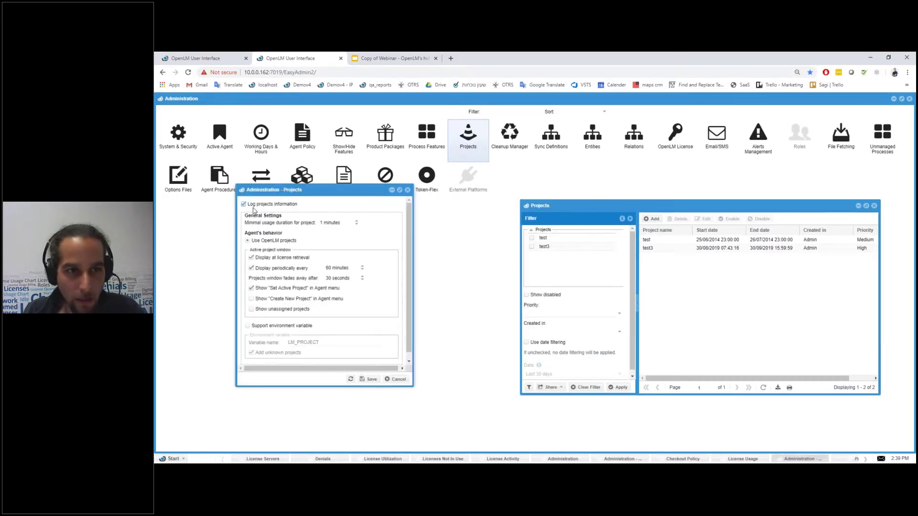
scroll(267, 285, down, 1)
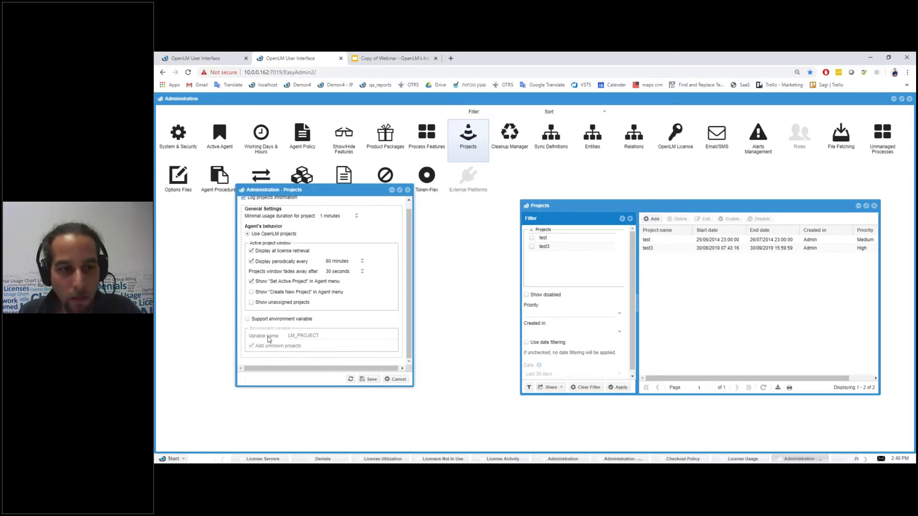
click(248, 319)
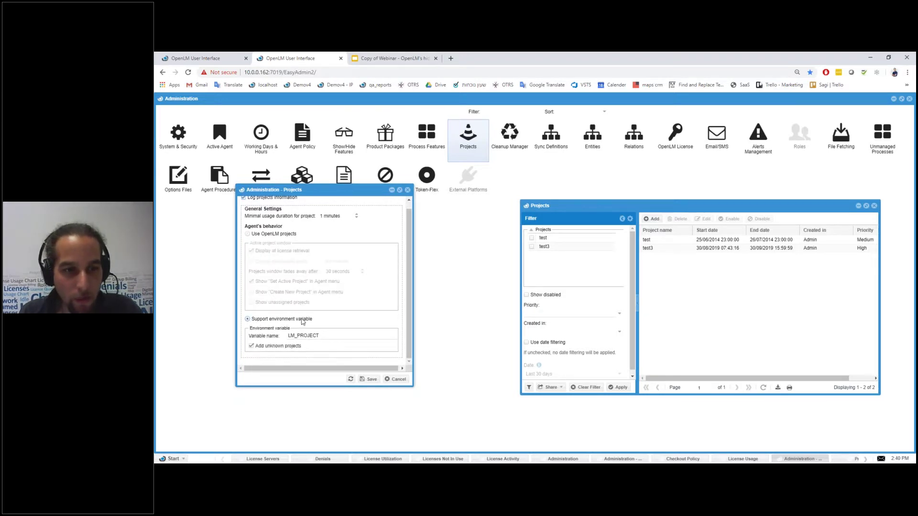
scroll(269, 328, up, 1)
scroll(269, 327, down, 1)
click(248, 234)
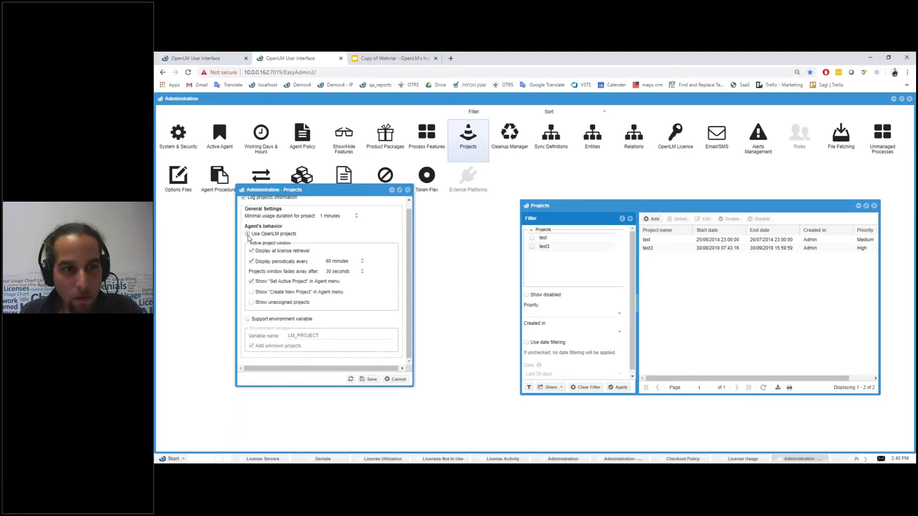
click(248, 319)
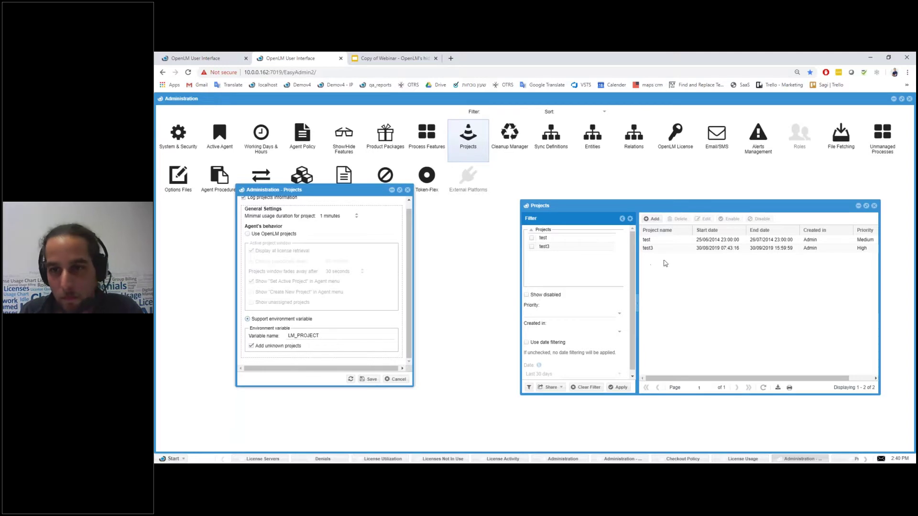
drag(629, 209, 571, 166)
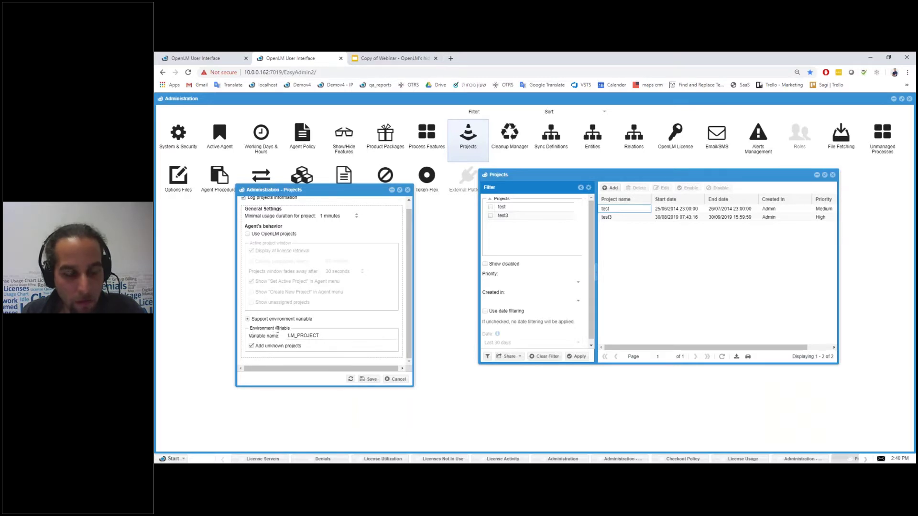
click(276, 329)
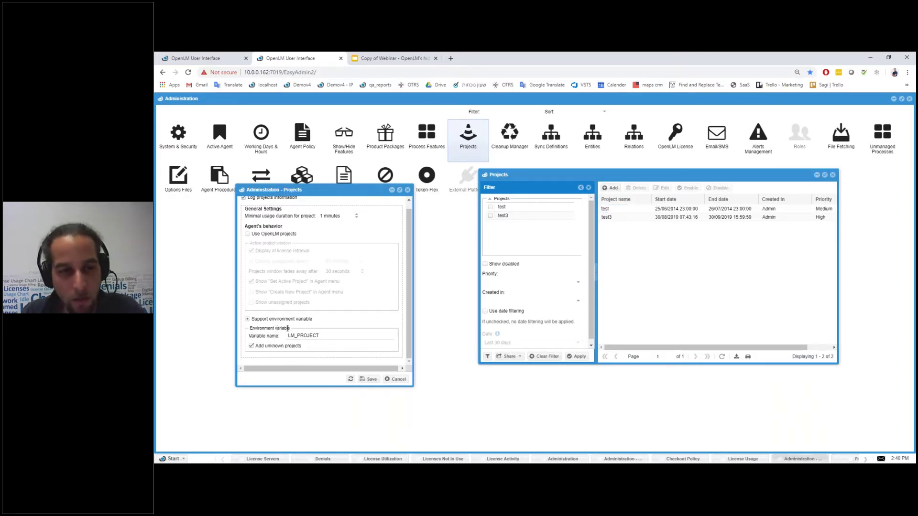
click(247, 235)
click(249, 319)
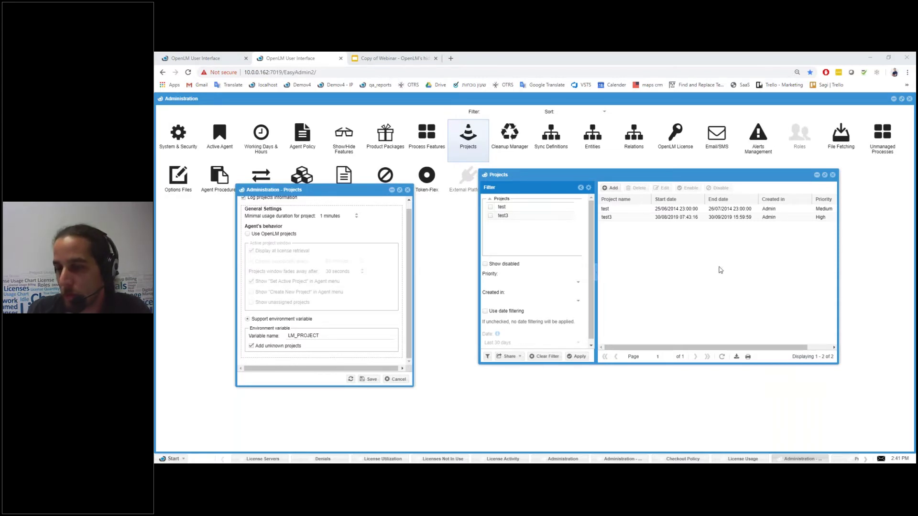
drag(682, 175, 623, 207)
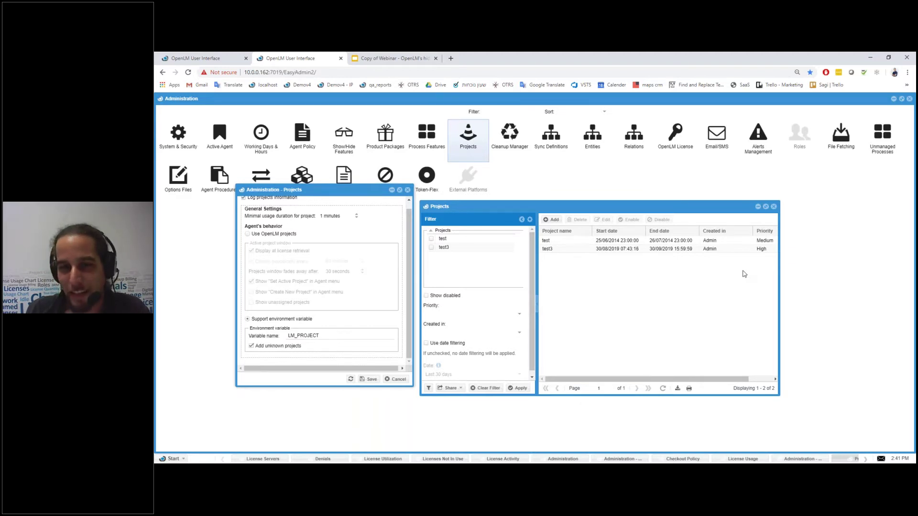
Step: Load openlm.com in a new tab and go to About us > Contact Us
click(451, 58)
text(openlm)
key(Return)
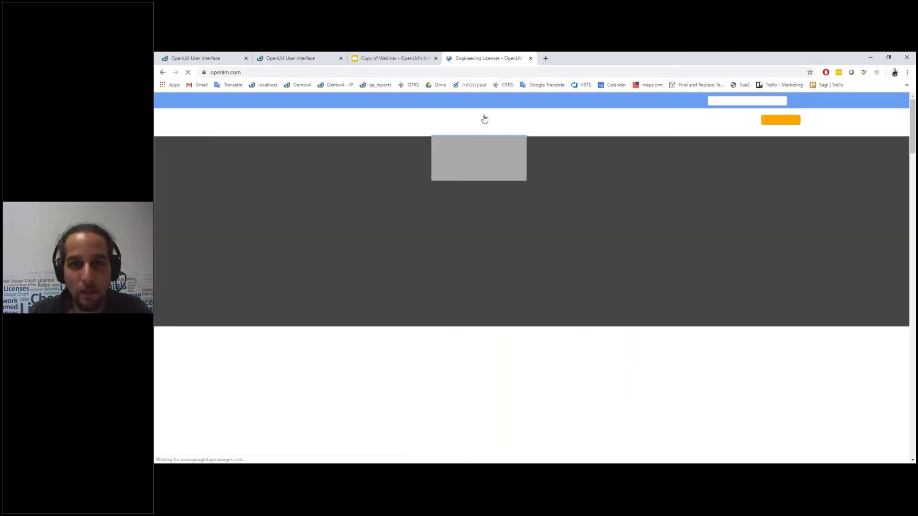
mouse_move(629, 122)
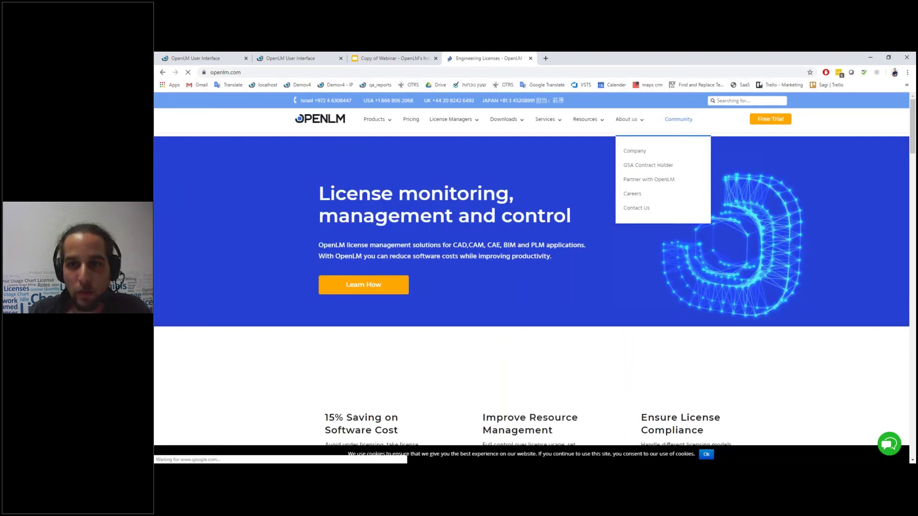
click(637, 212)
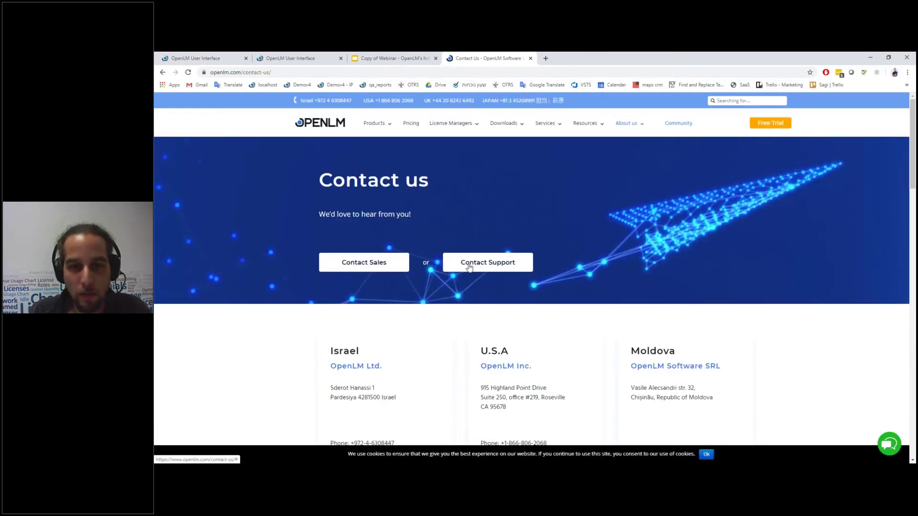
scroll(469, 267, down, 3)
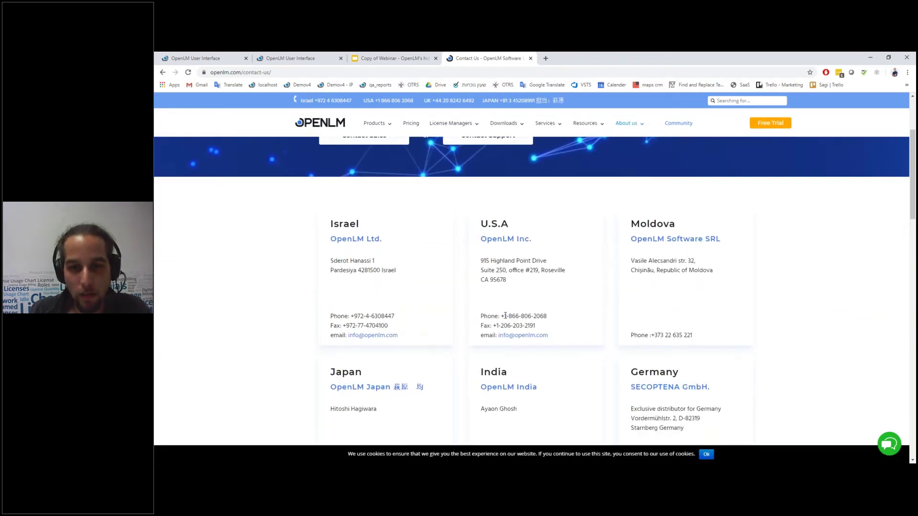
scroll(478, 289, down, 7)
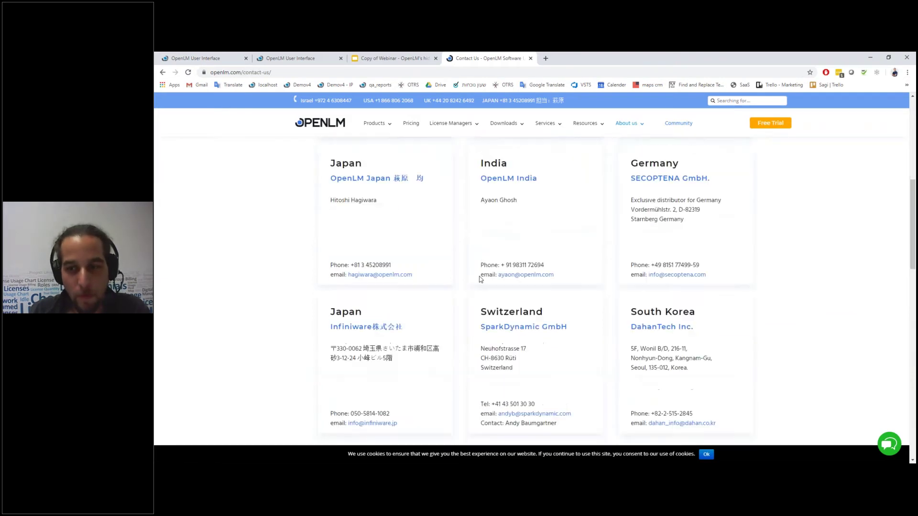
Step: Open the online support chat and close it again
click(886, 446)
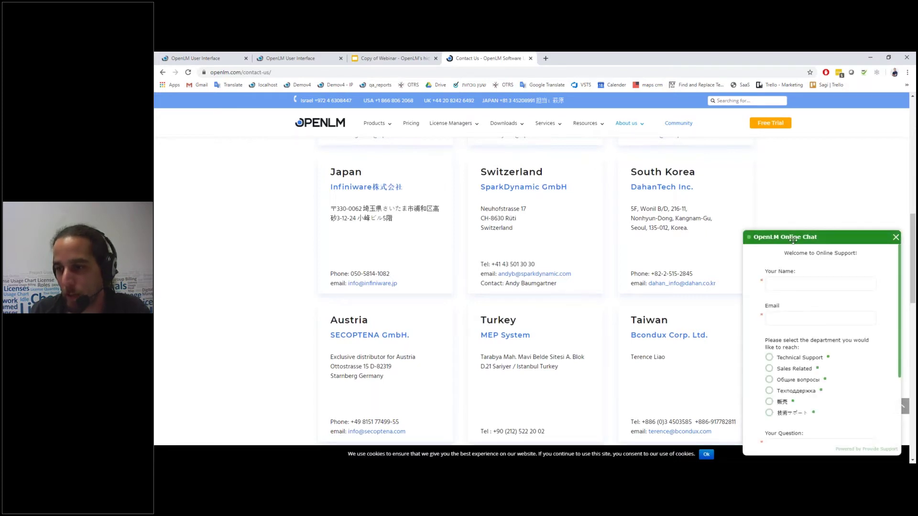
scroll(837, 370, down, 2)
scroll(837, 371, up, 2)
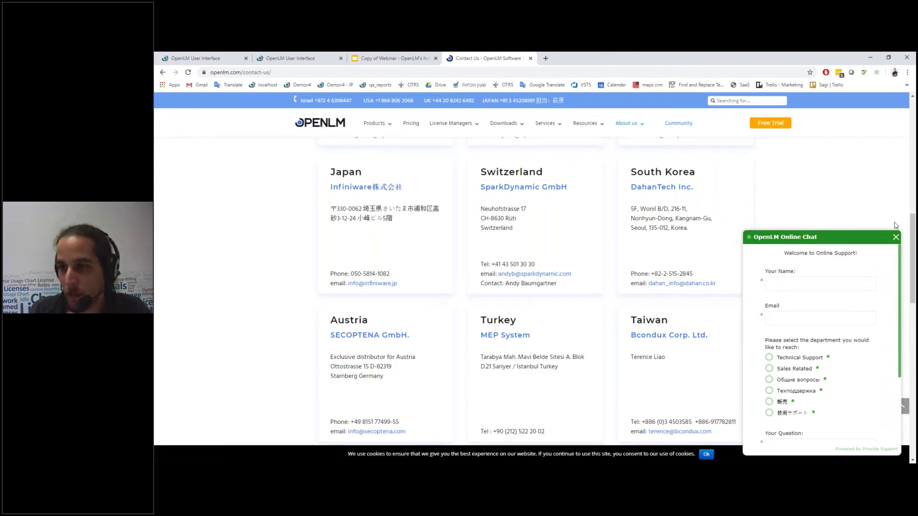
click(896, 238)
Step: Present slide 10, 'Thank you', of the webinar deck full screen
click(389, 58)
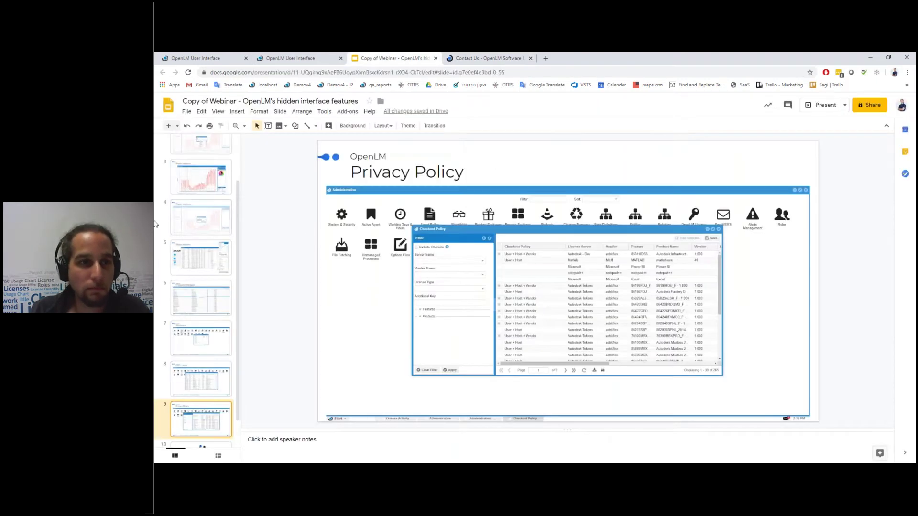
scroll(205, 382, down, 1)
click(201, 427)
click(818, 106)
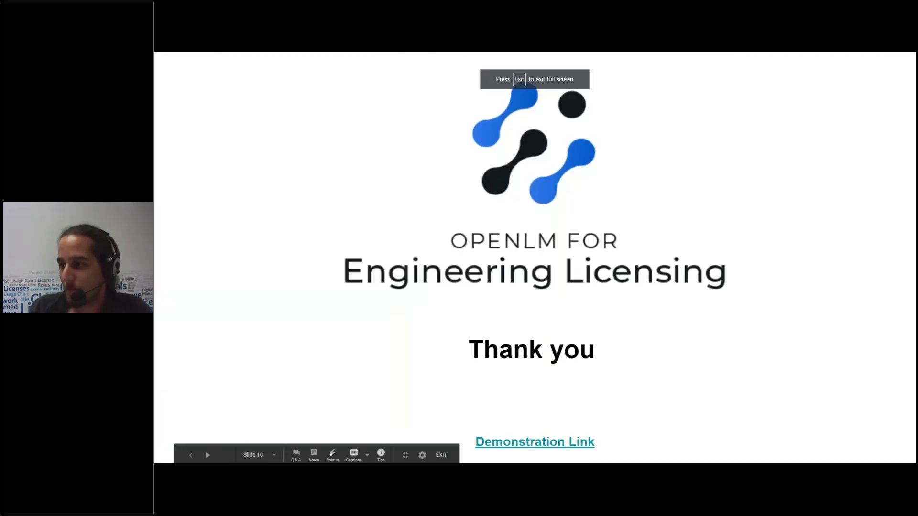